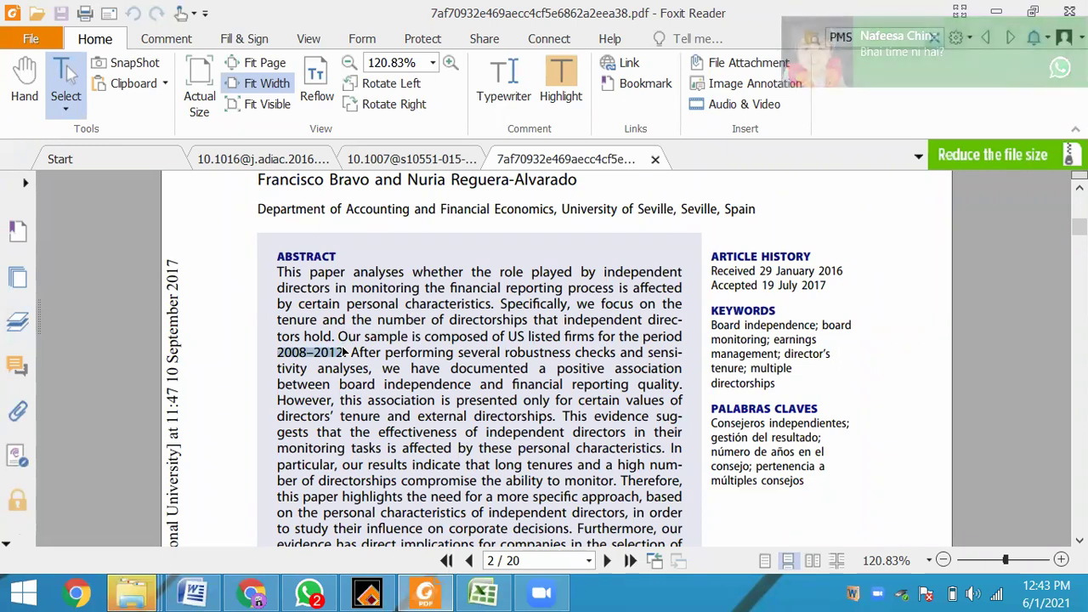
Switch to the Excel meta-analysis workbook and enter US as the country for paper 8 in row 30.
left_click(485, 593)
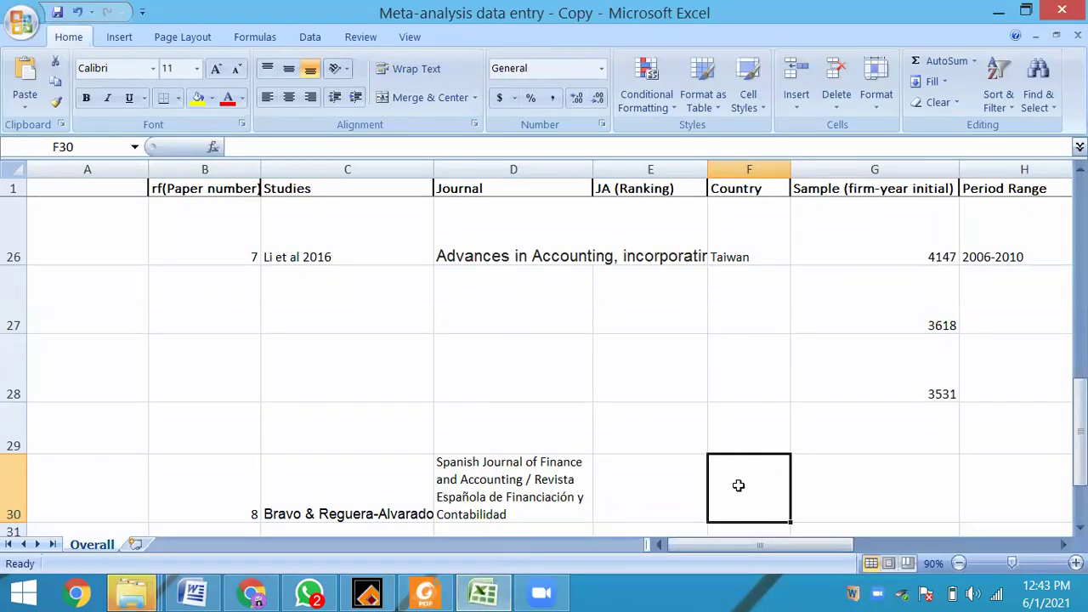
type("US")
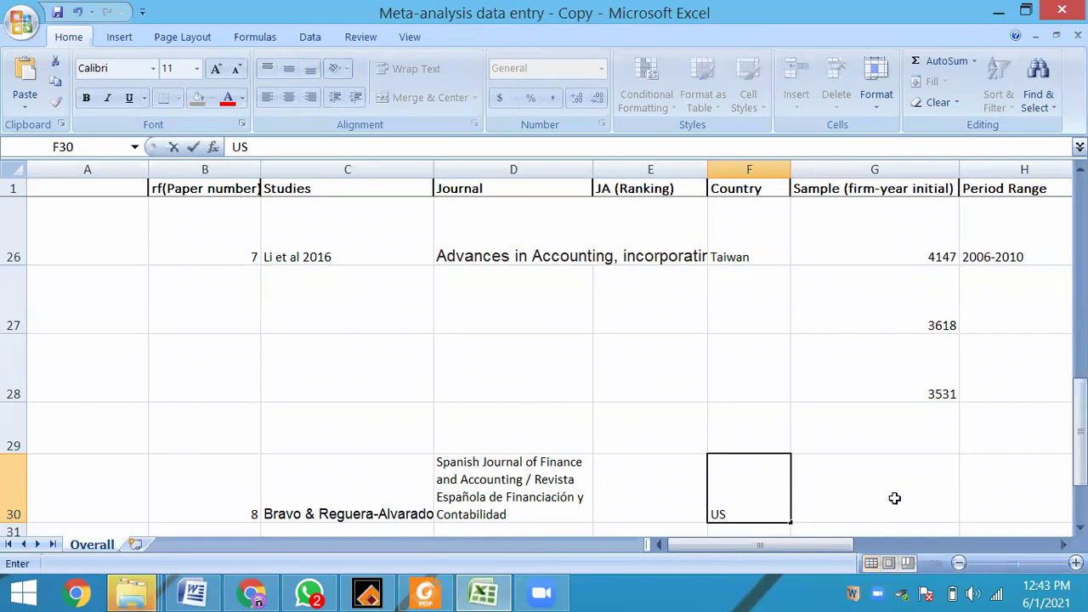
key("Tab")
Enter 2008-2012 as the period range for paper 8 and move on to its DV cell.
key("Tab")
key("BackSpace")
type("2008-1")
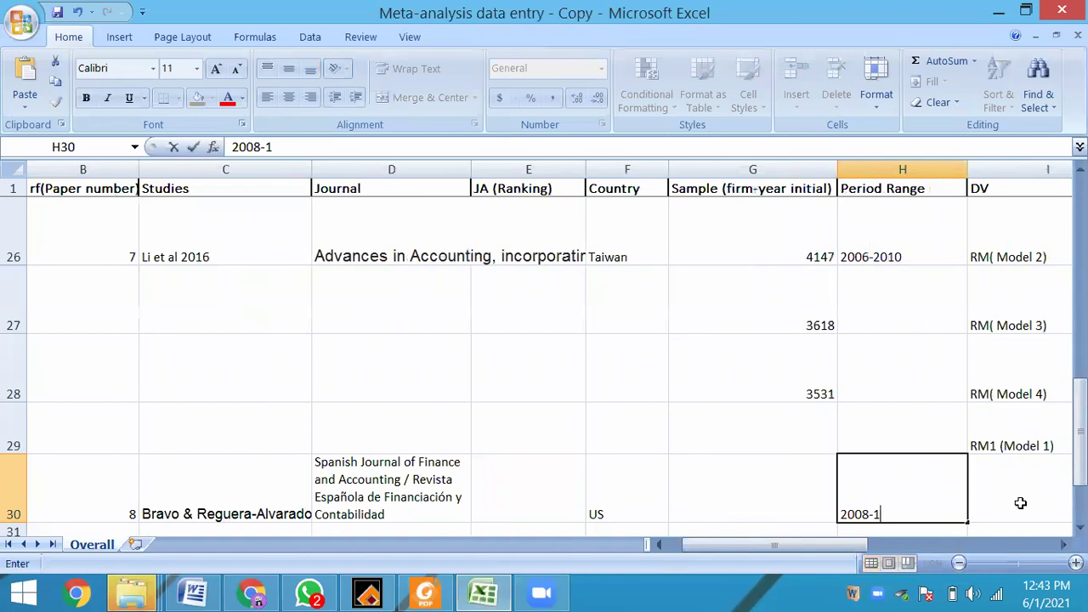
type("0")
key("BackSpace")
key("BackSpace")
type("2012")
key("Tab")
key("Left")
key("Left")
key("Right")
key("Right")
key("Right")
key("Left")
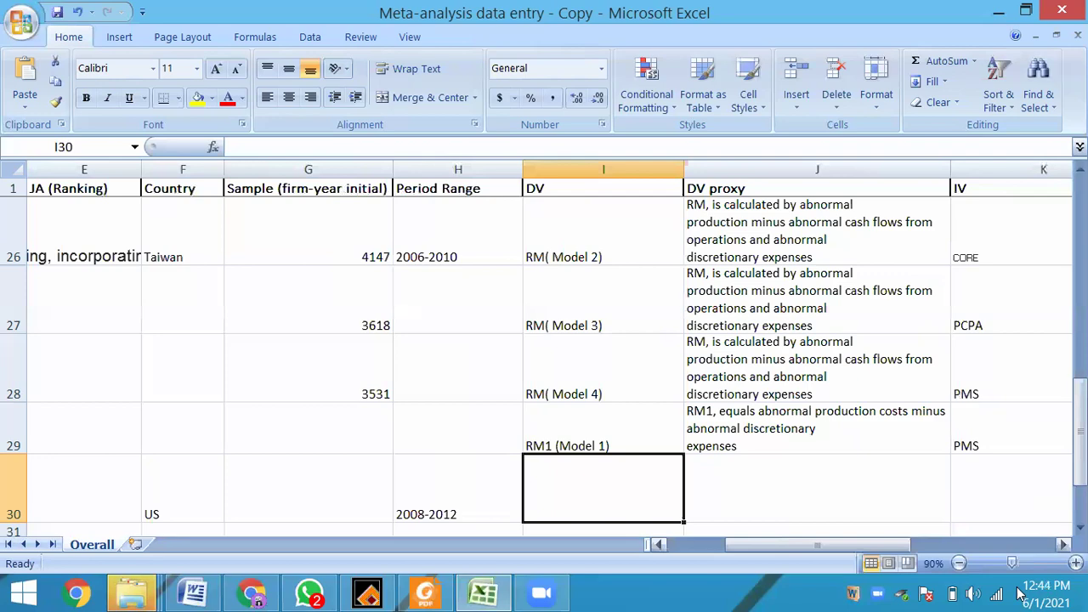
Switch to the paper in Foxit Reader and examine the variable descriptions in Table 1 and the regression models in Table 4.
left_click(425, 592)
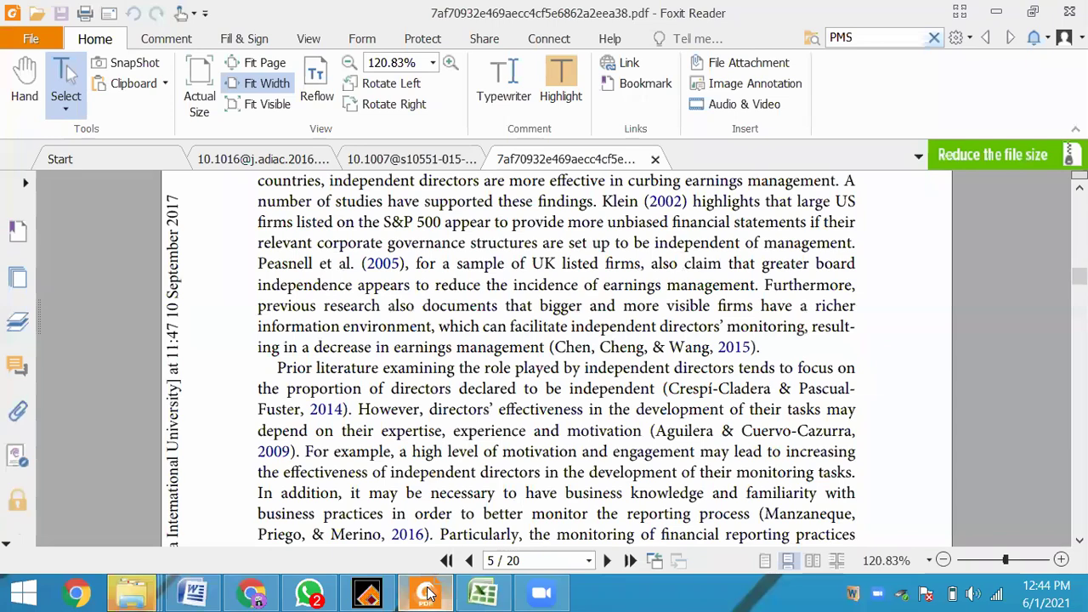
scroll(428, 593, "down", 15)
scroll(428, 593, "up", 1)
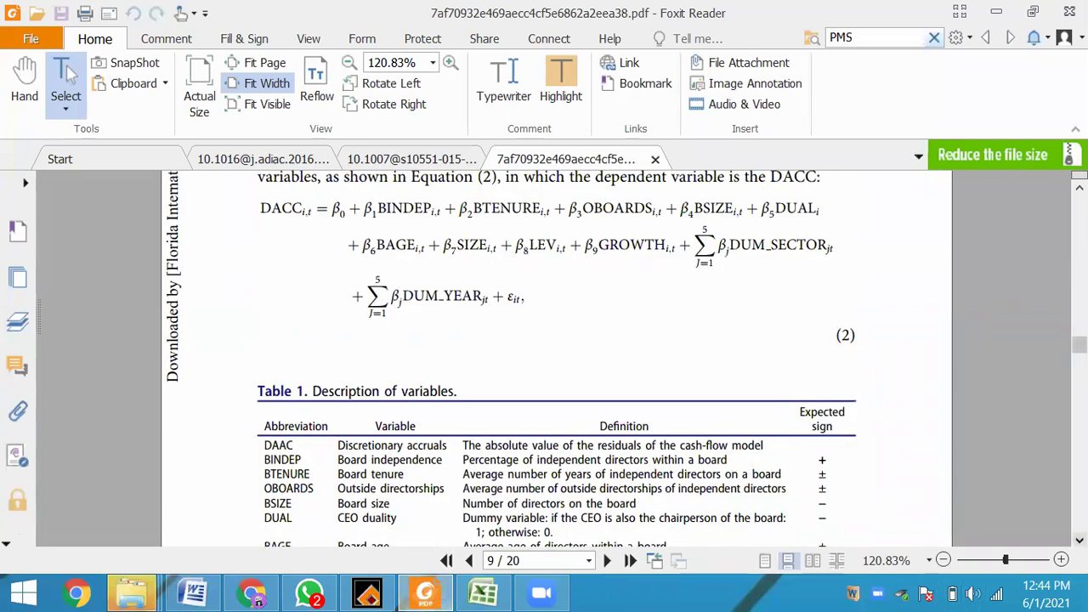
left_click(1080, 540)
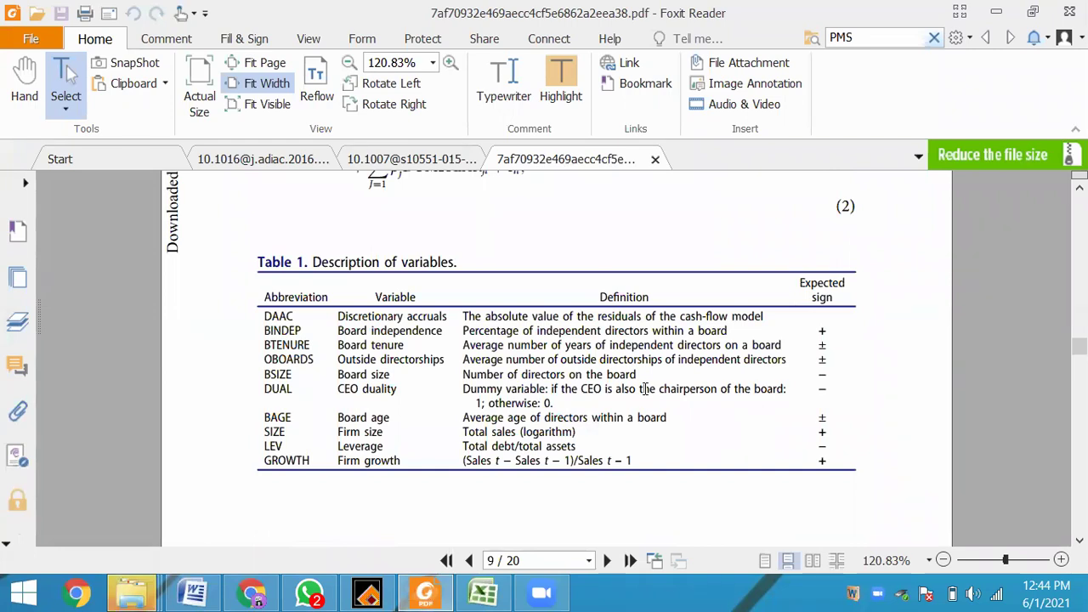
scroll(646, 389, "down", 10)
scroll(646, 388, "down", 10)
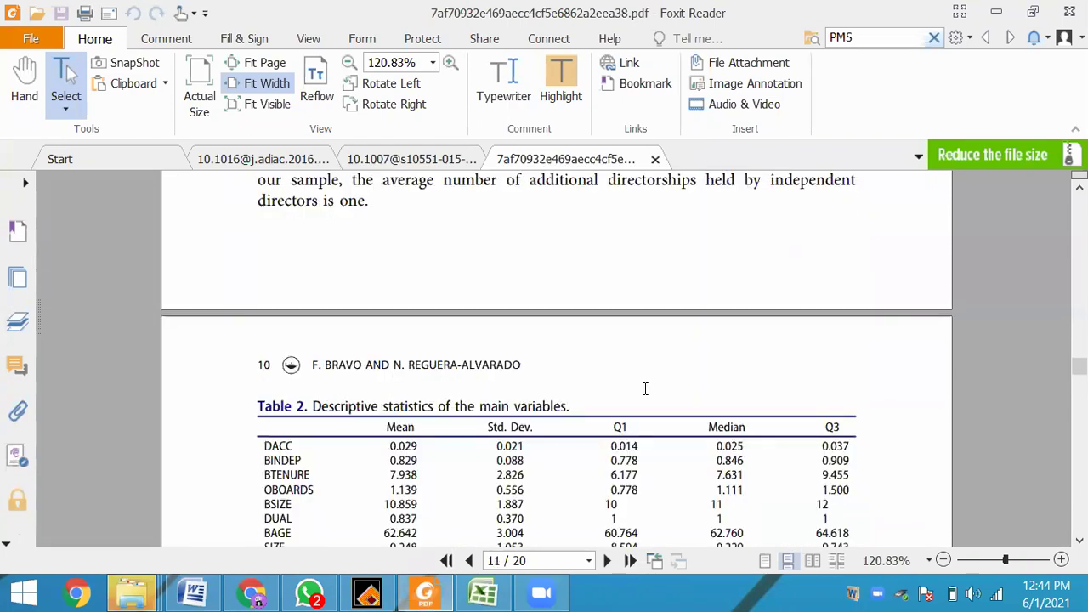
scroll(646, 389, "down", 5)
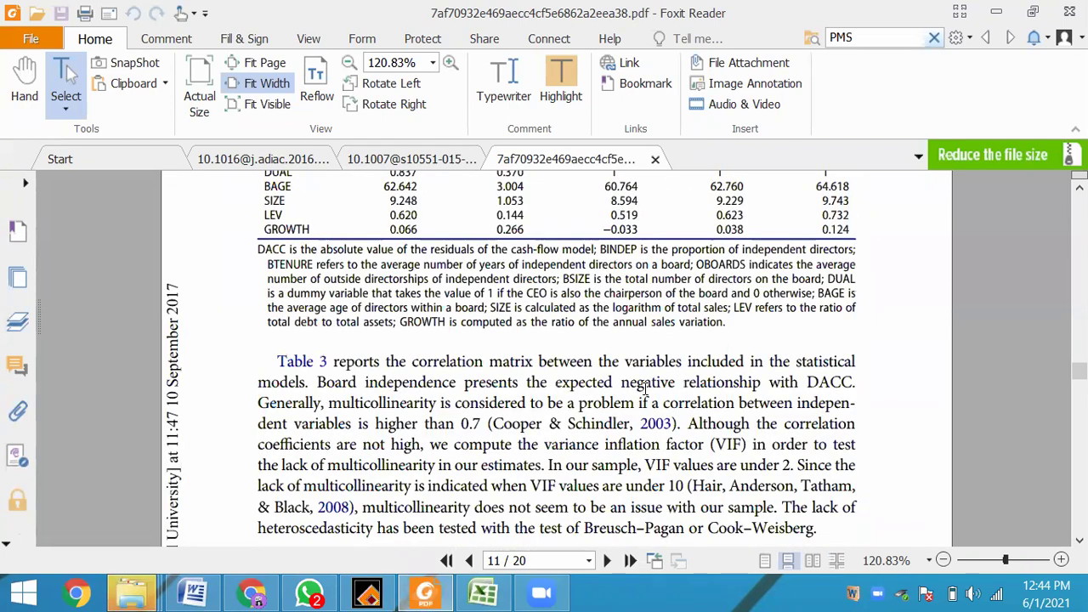
scroll(645, 388, "down", 10)
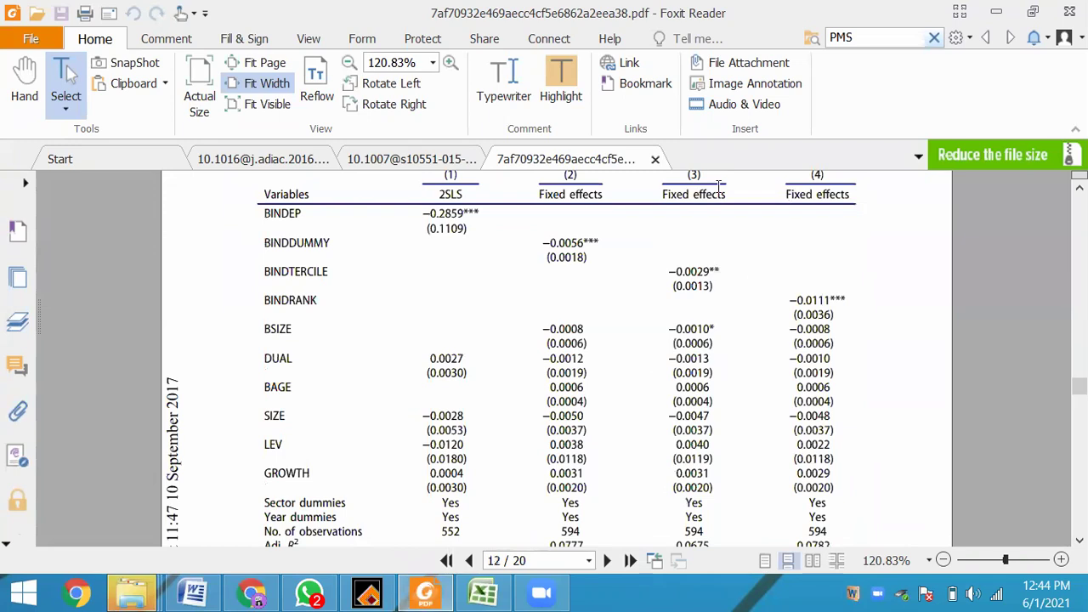
left_click(1080, 186)
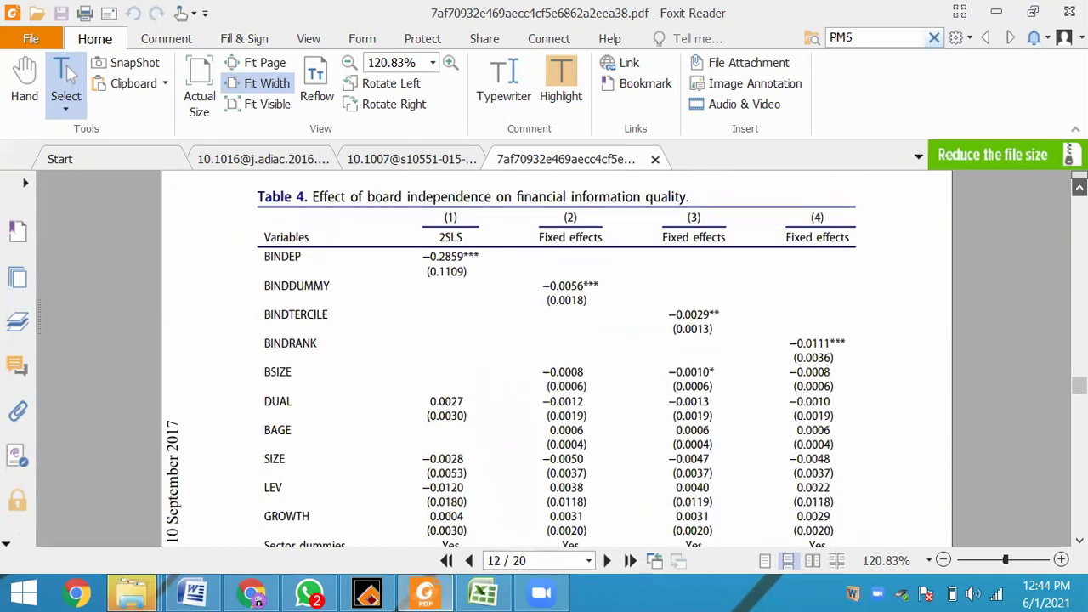
left_click(1079, 186)
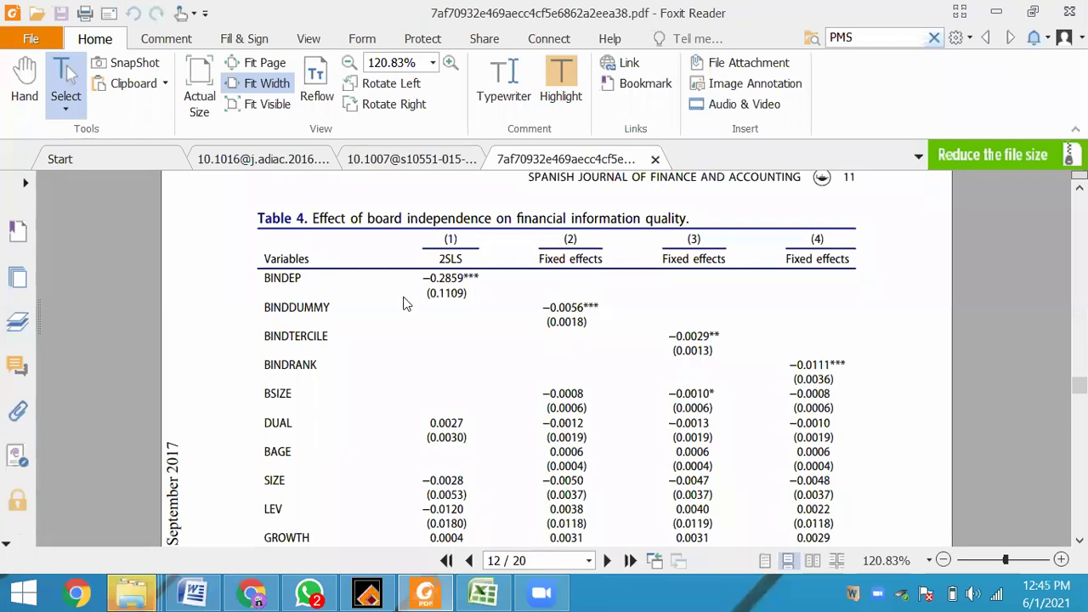
left_click_drag(438, 253, 464, 255)
left_click_drag(266, 394, 429, 424)
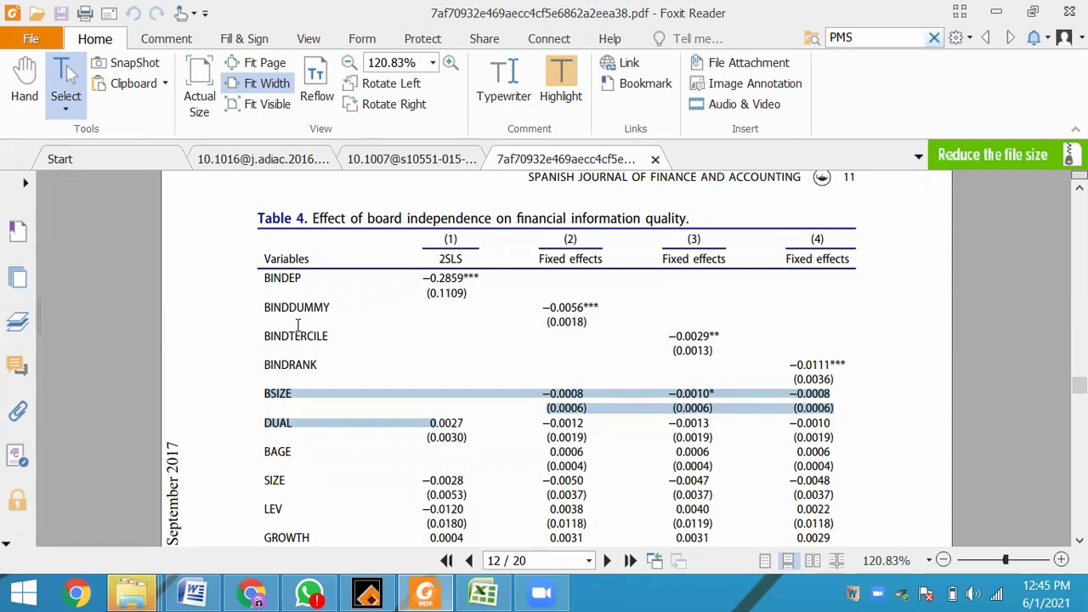
left_click(537, 304)
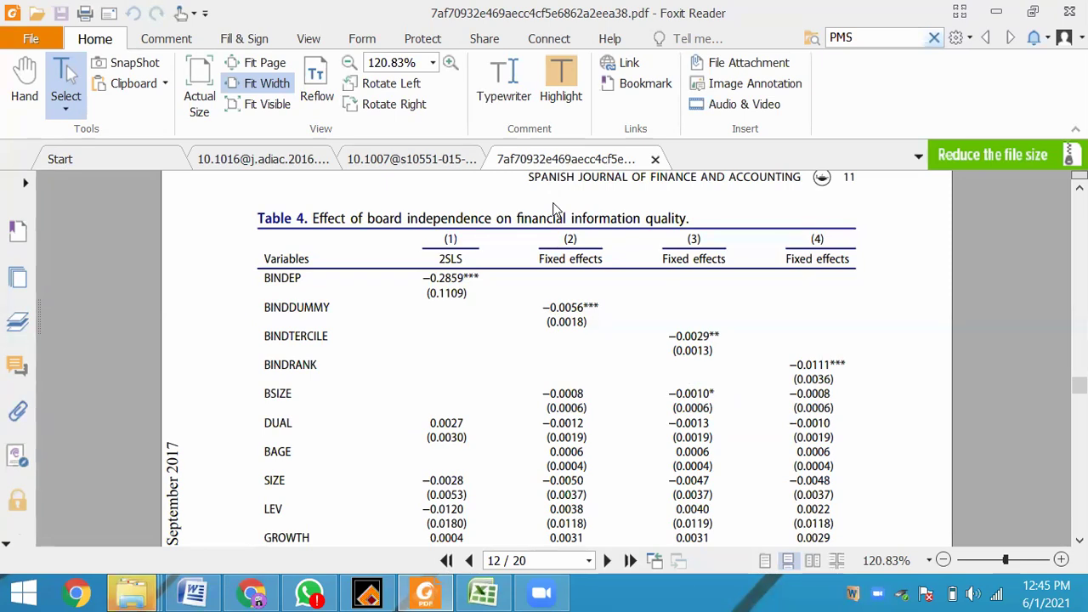
Copy the variable name "Discretionary accruals" from the paper's Table 1 into the DV cell of row 30 in Excel.
scroll(554, 209, "up", 10)
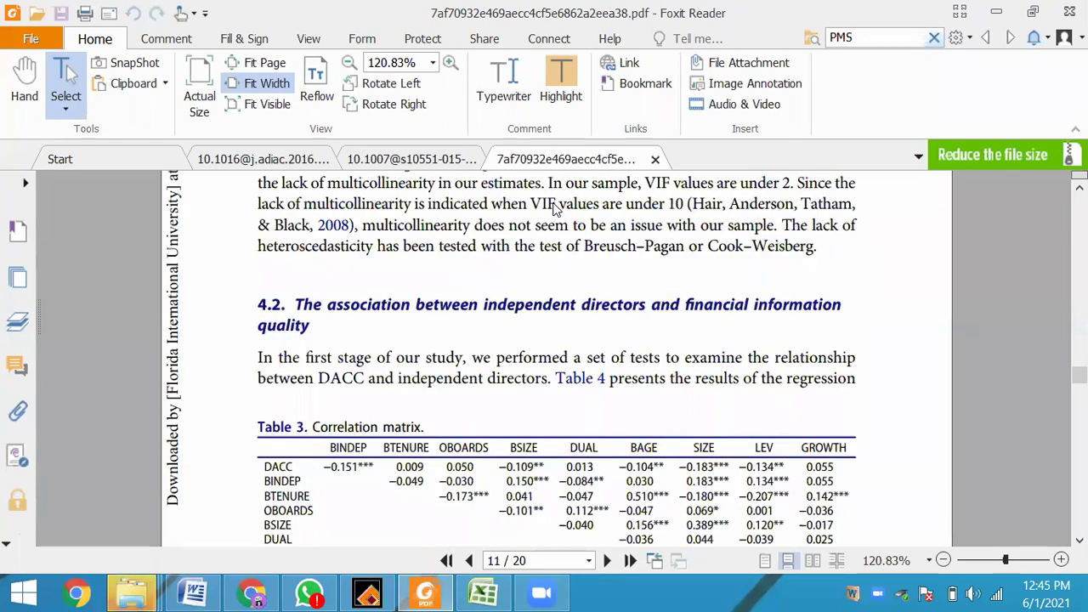
scroll(553, 209, "up", 10)
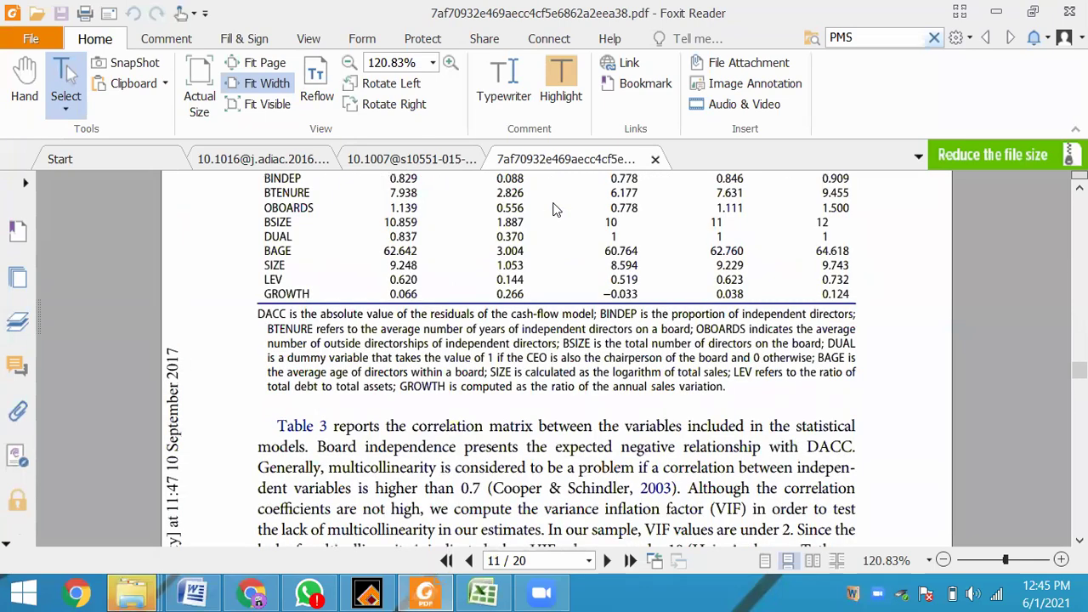
scroll(553, 209, "up", 5)
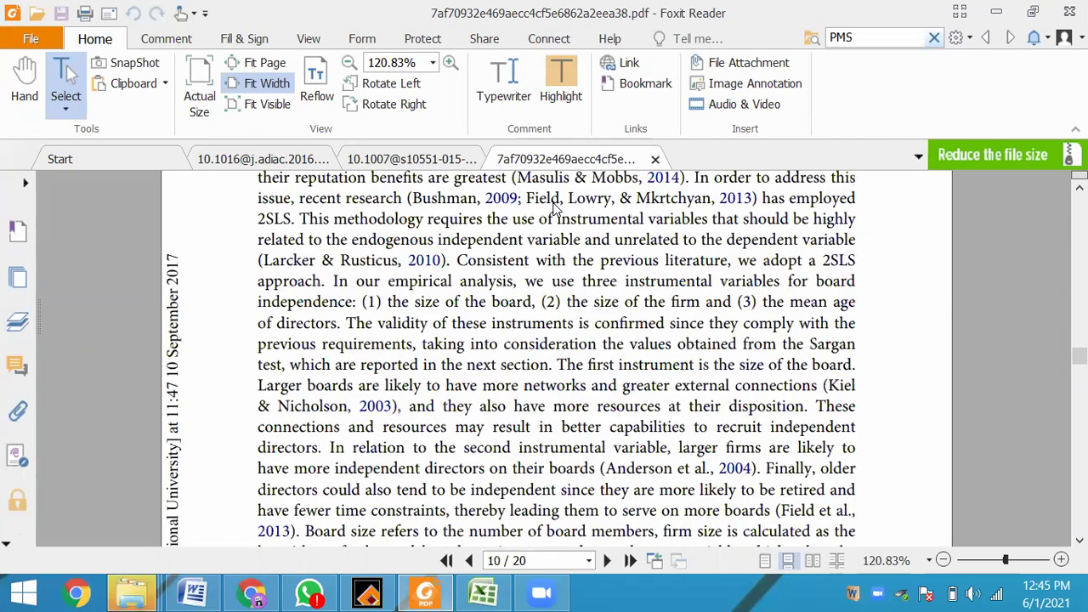
scroll(554, 209, "up", 5)
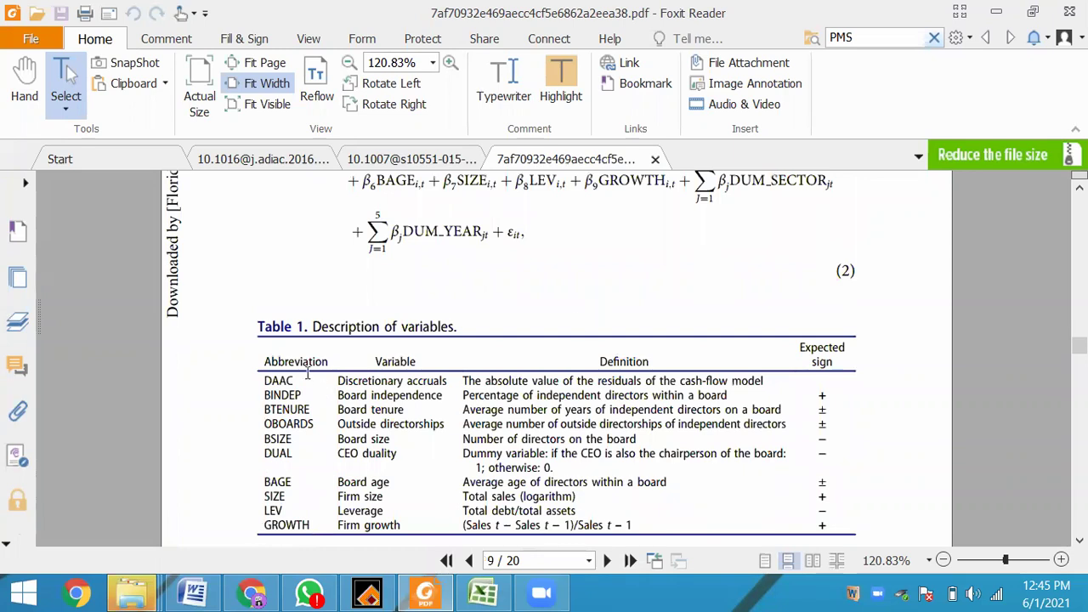
left_click_drag(339, 381, 451, 381)
key("ctrl+c")
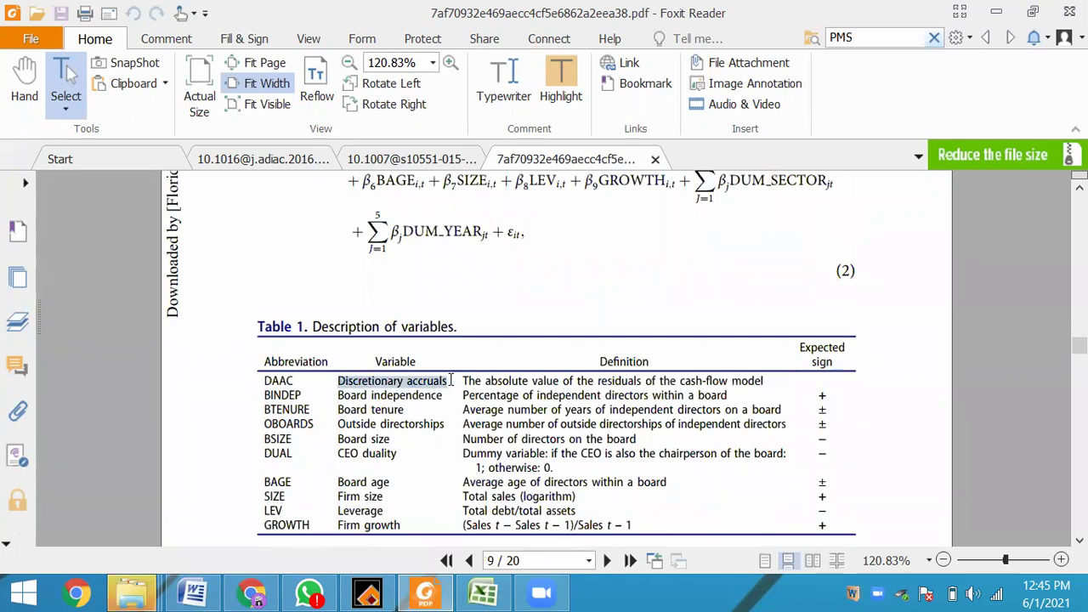
left_click(483, 592)
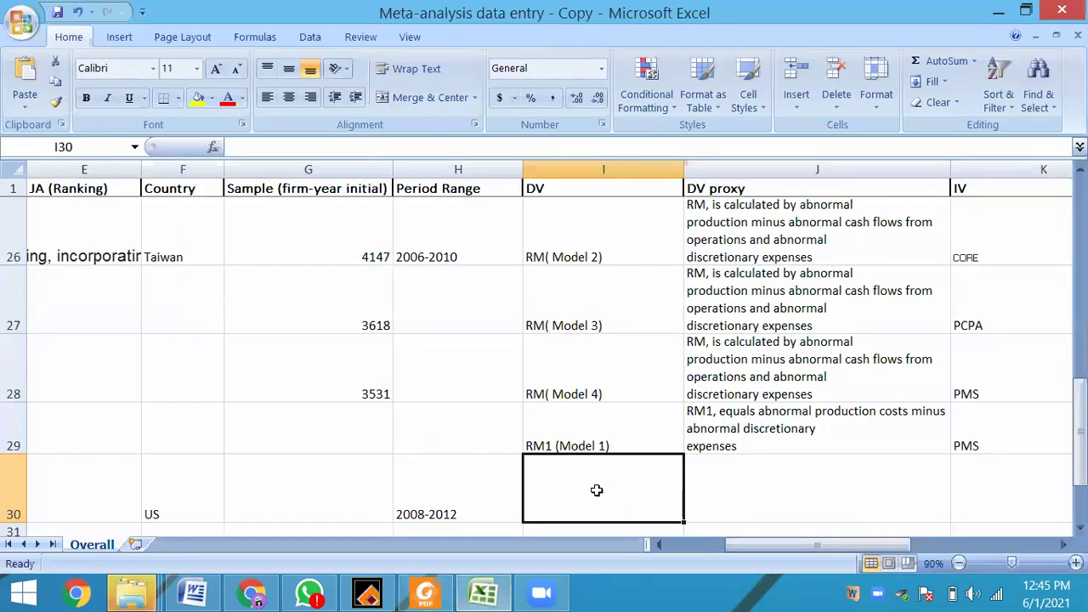
key("ctrl+v")
Copy the DAAC definition "The absolute value of the residuals of the cash-flow model" from Table 1 into the DV proxy cell of row 30 in Excel.
left_click(694, 498)
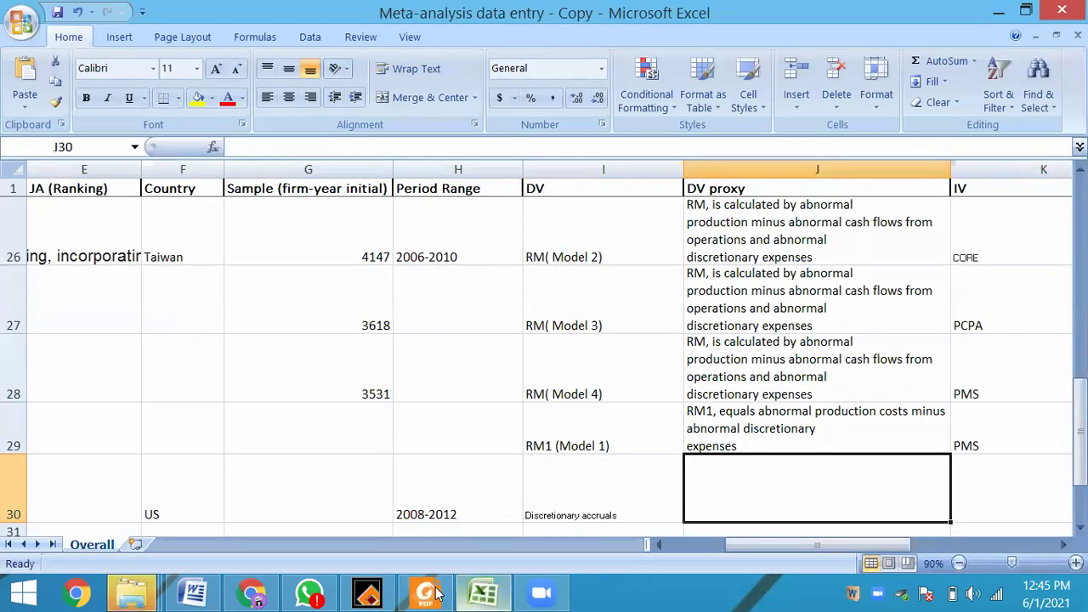
left_click(425, 593)
left_click_drag(463, 381, 772, 379)
key("ctrl+c")
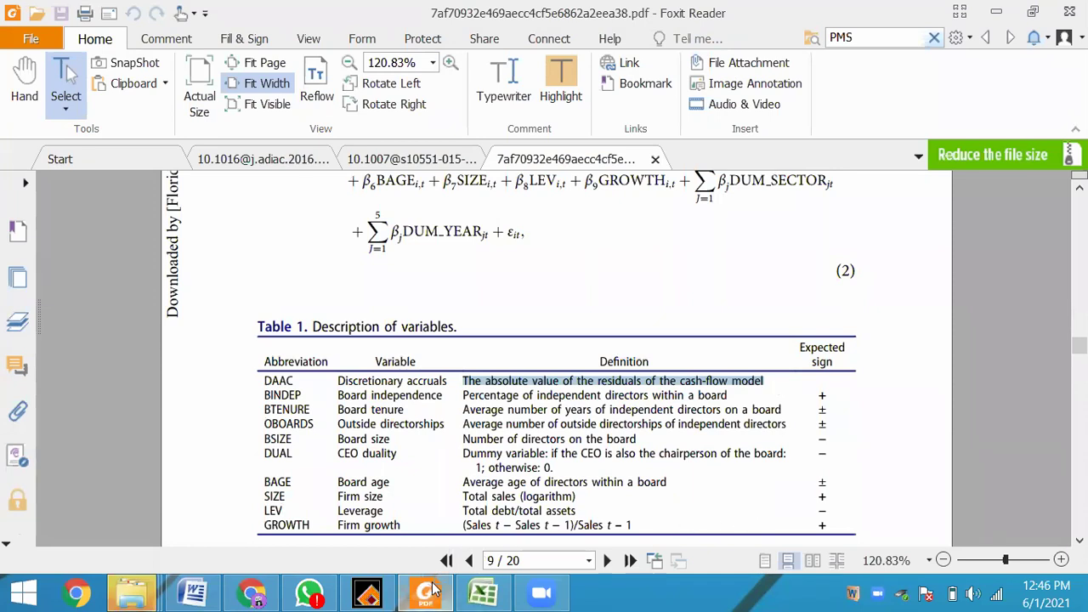
left_click(483, 593)
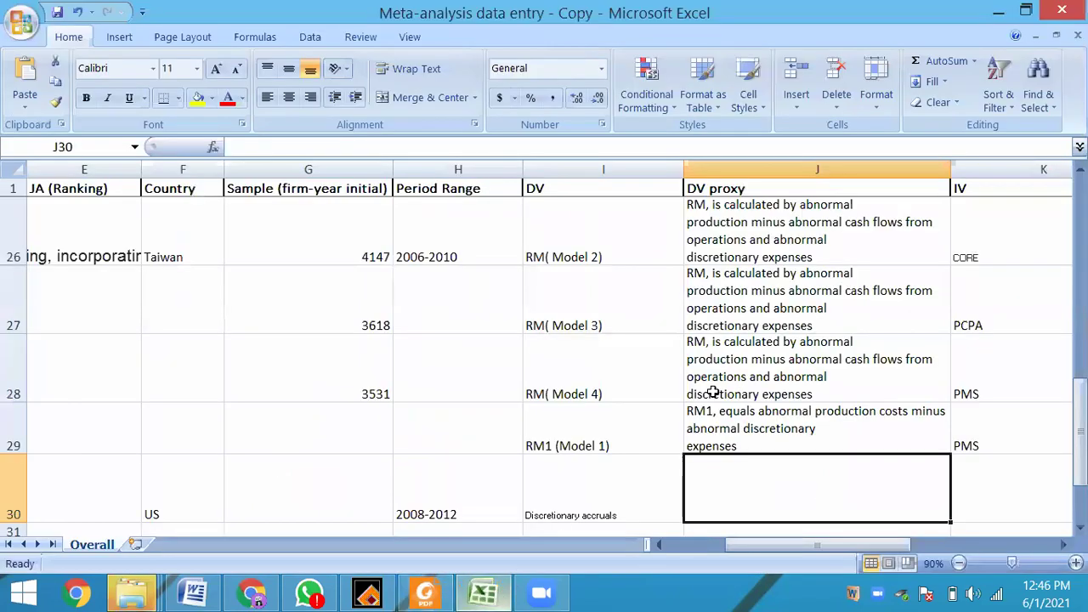
double_click(745, 499)
key("ctrl+v")
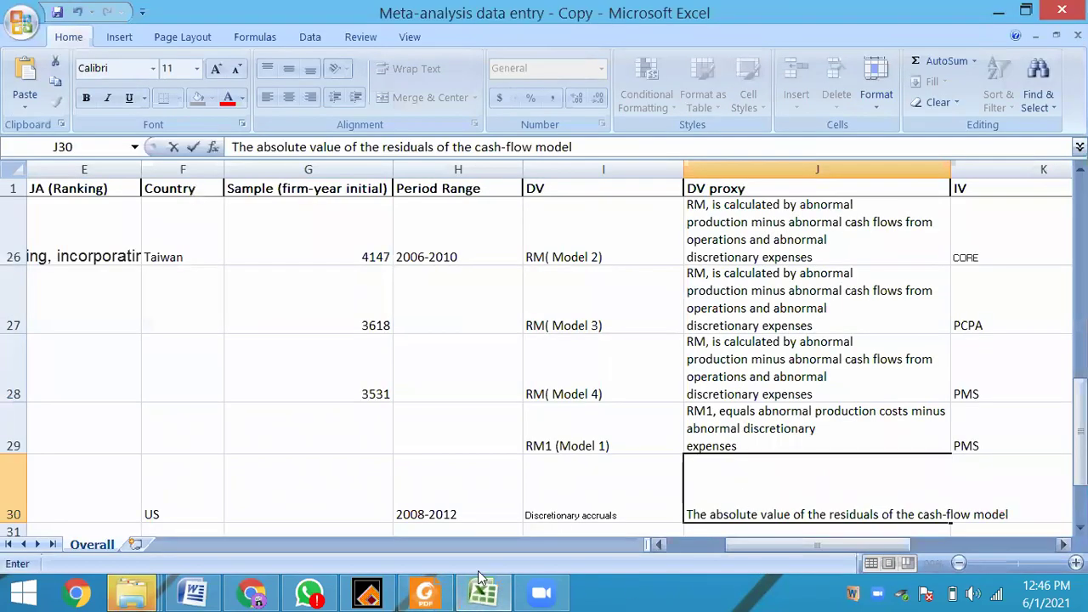
Return to the paper in Foxit Reader and look for the definition of BINDDUMMY across Table 1, the text and the Table 4 notes.
left_click(421, 593)
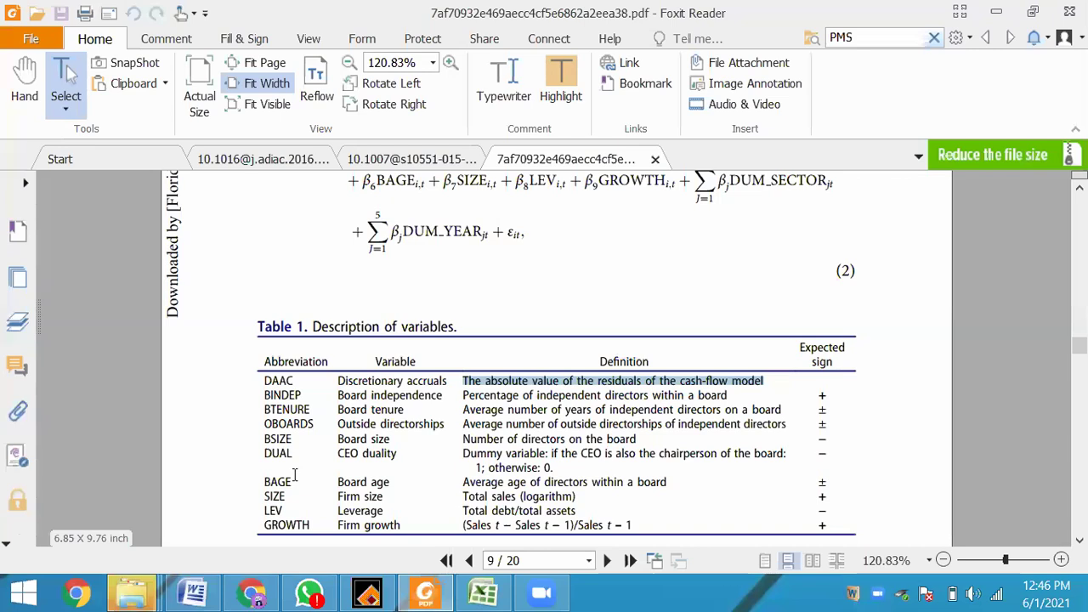
scroll(294, 474, "down", 15)
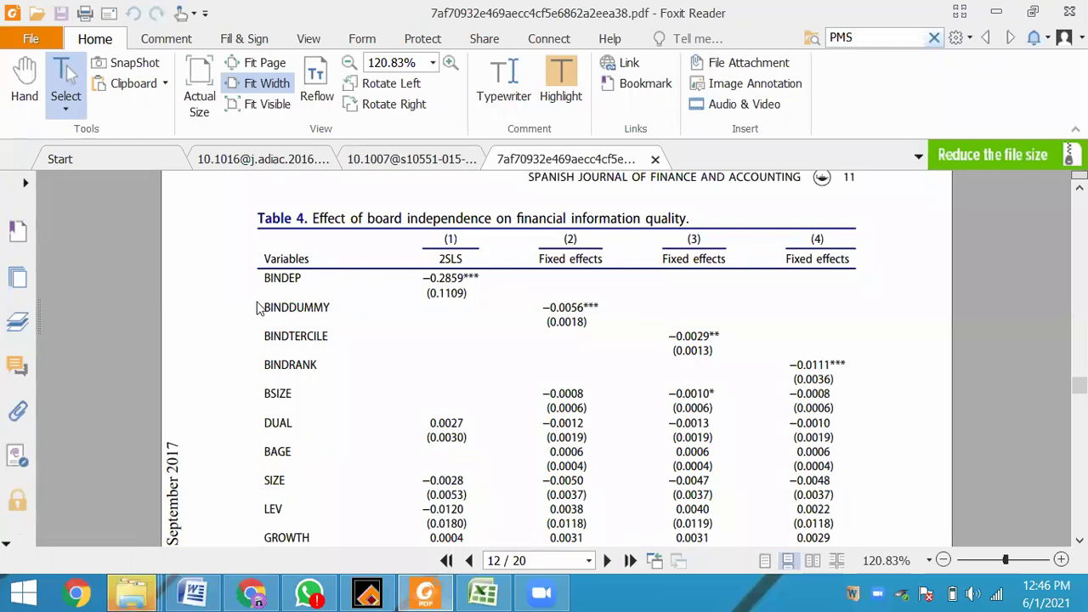
left_click_drag(261, 308, 337, 303)
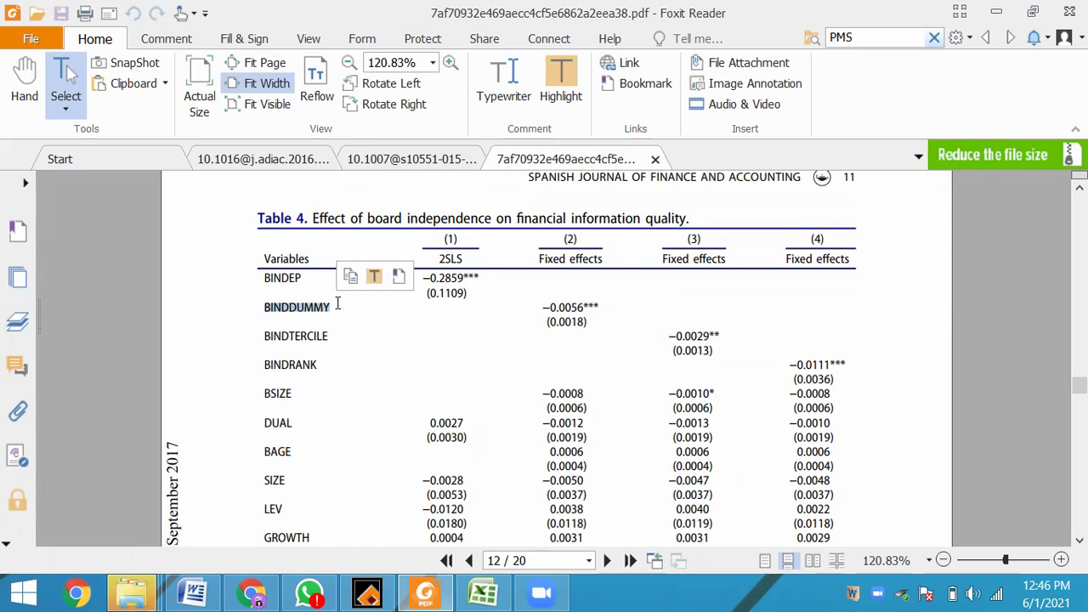
scroll(337, 303, "up", 10)
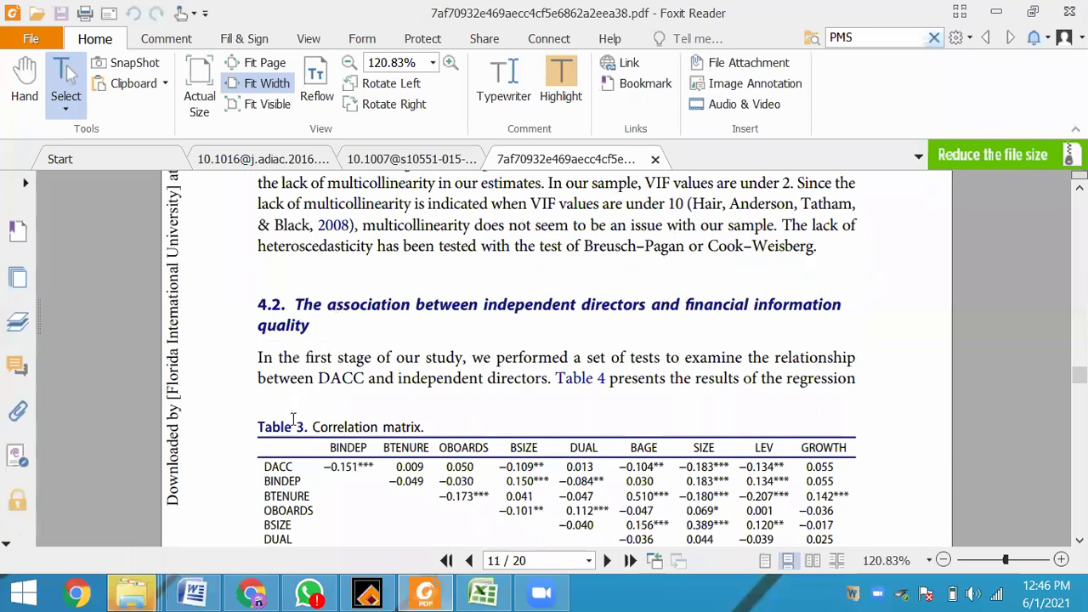
scroll(297, 406, "up", 15)
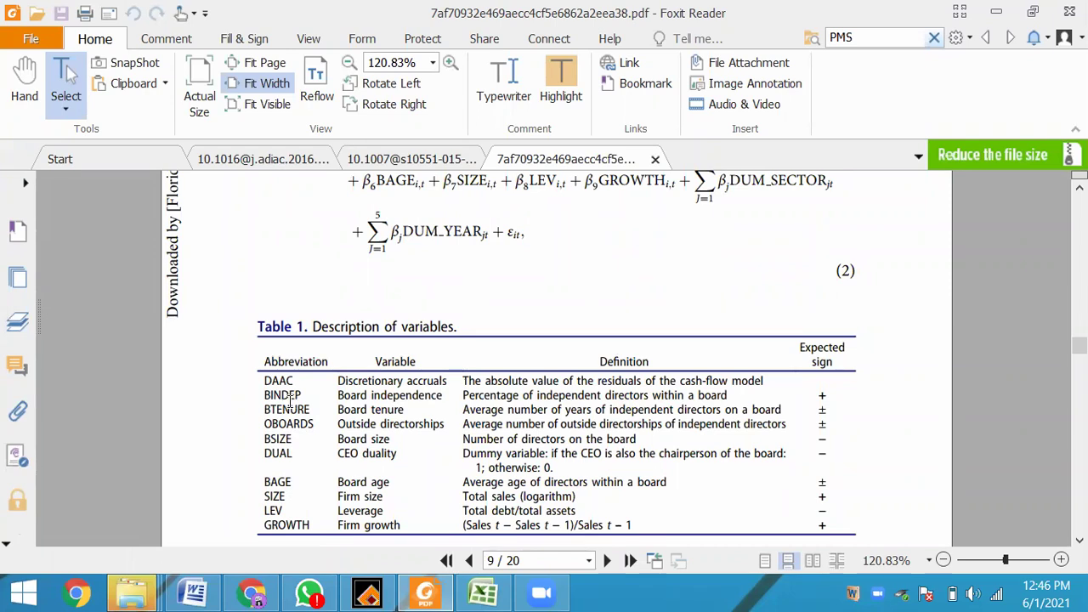
scroll(292, 399, "down", 10)
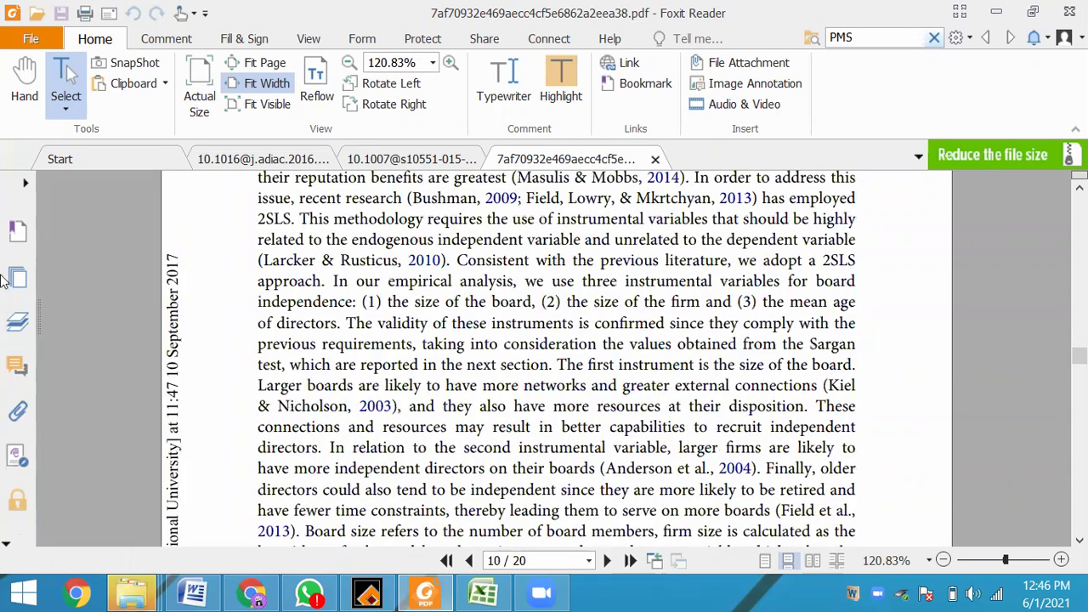
scroll(171, 270, "down", 5)
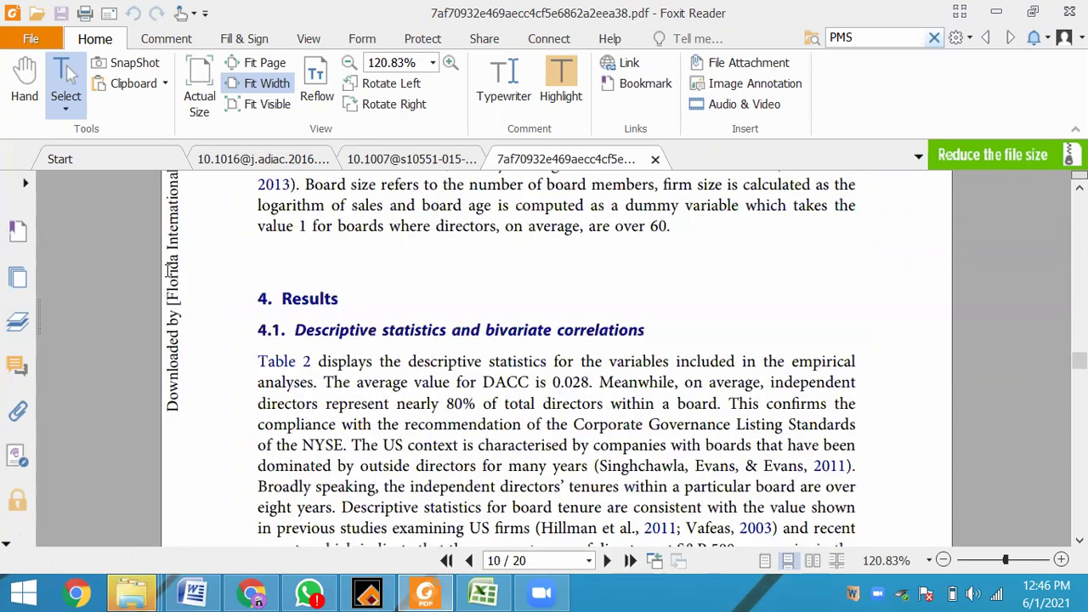
scroll(291, 202, "down", 10)
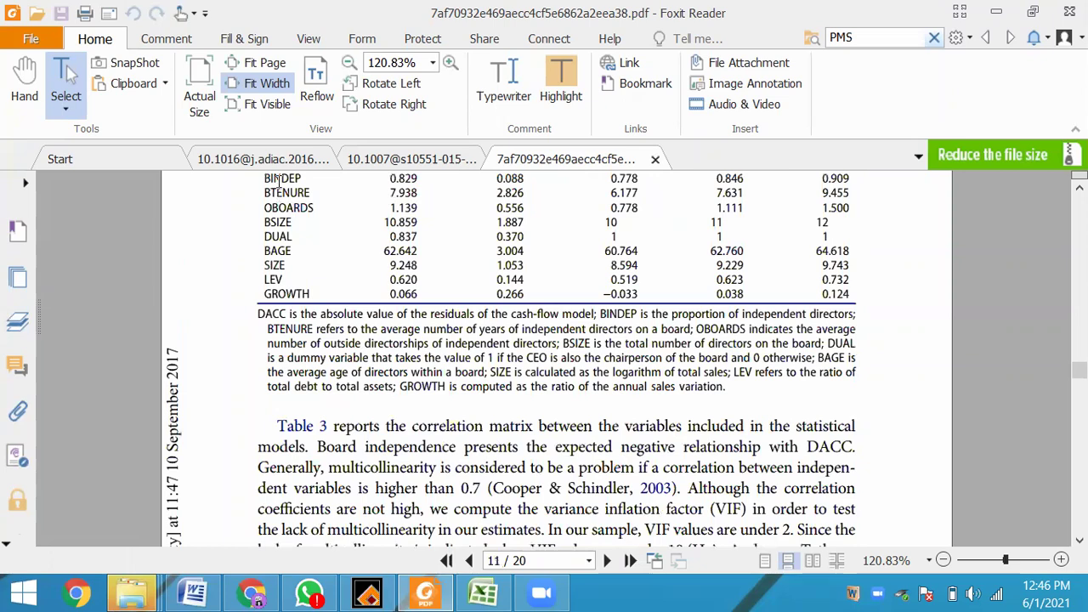
scroll(300, 229, "down", 5)
scroll(299, 230, "down", 12)
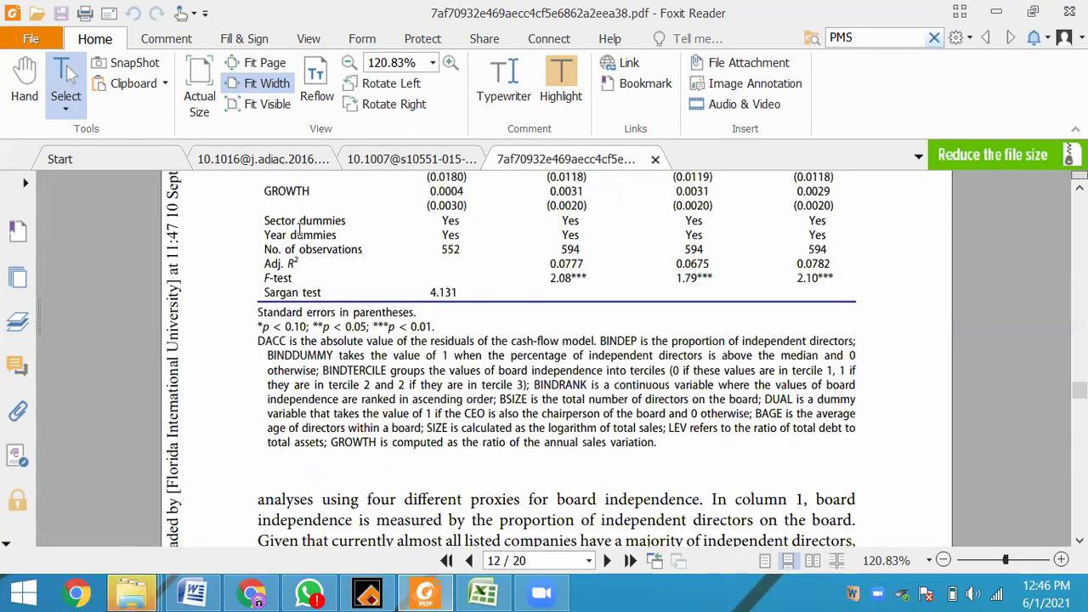
scroll(299, 229, "up", 5)
double_click(293, 308)
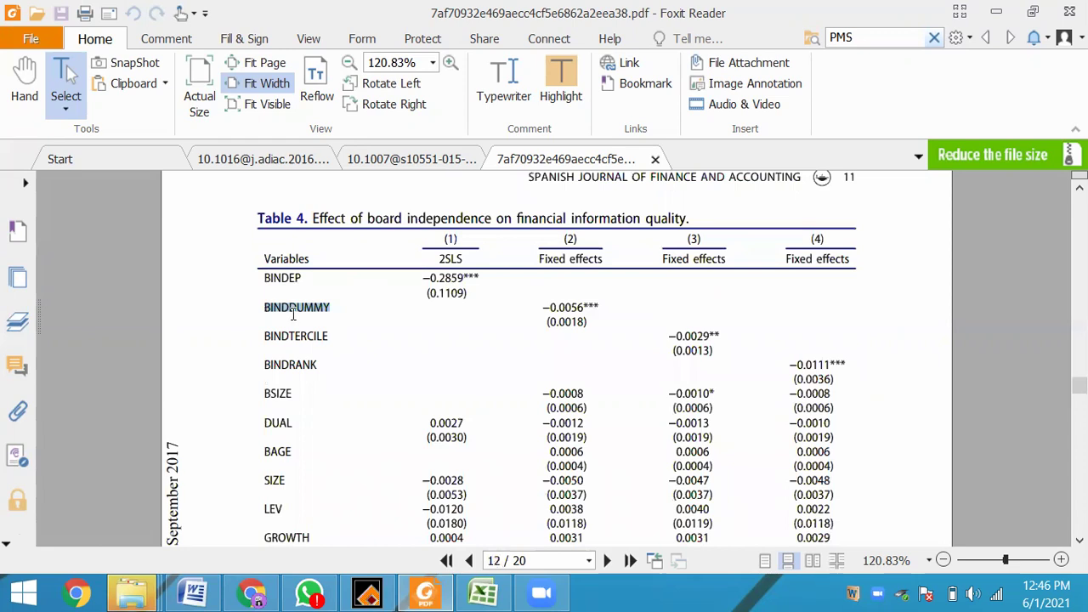
left_click(292, 312)
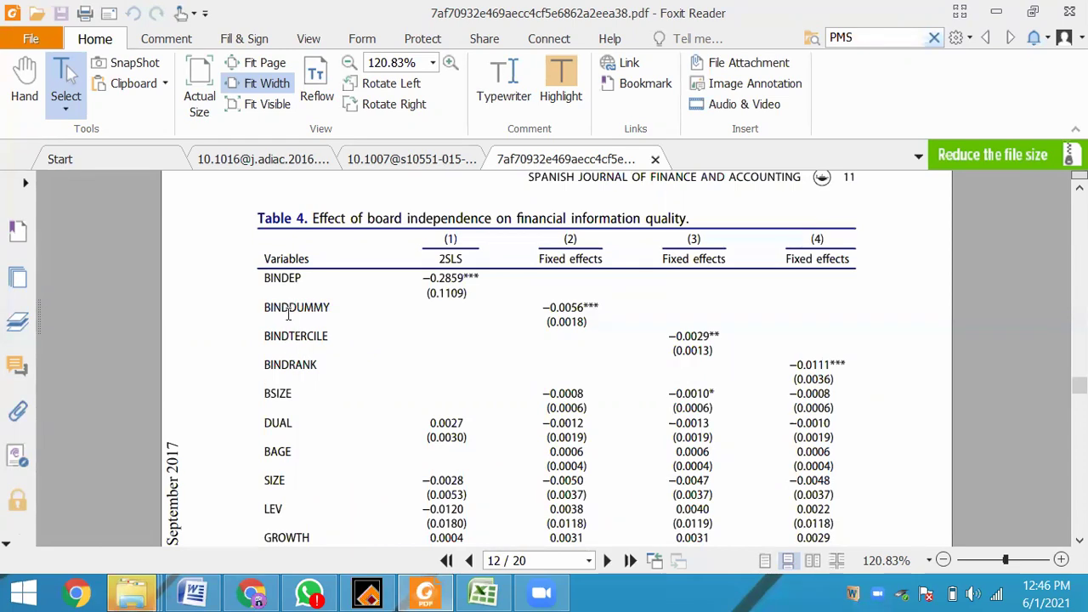
Find board independence in the paper's Table 1 and enter "Board independence" in the IV cell of row 30 in Excel.
left_click_drag(289, 308, 331, 309)
scroll(259, 313, "up", 4)
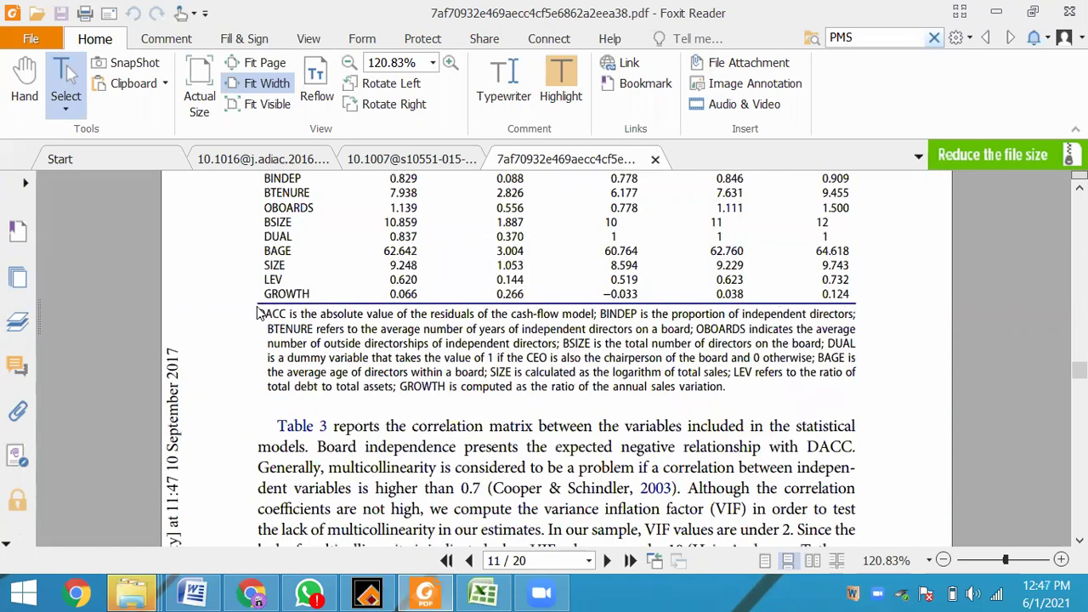
scroll(260, 313, "up", 5)
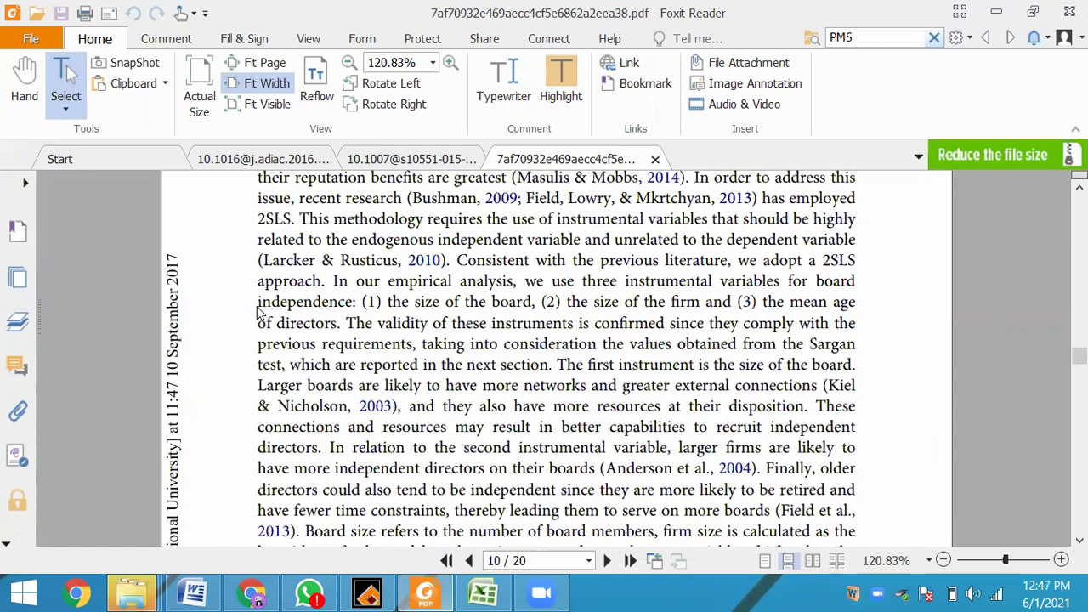
scroll(340, 391, "up", 5)
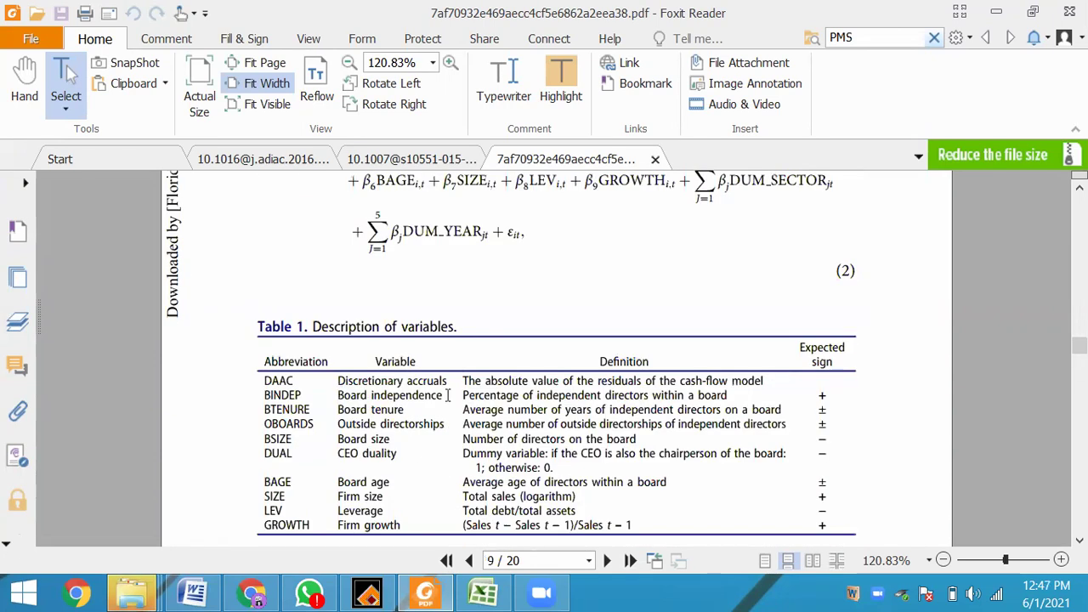
left_click(482, 592)
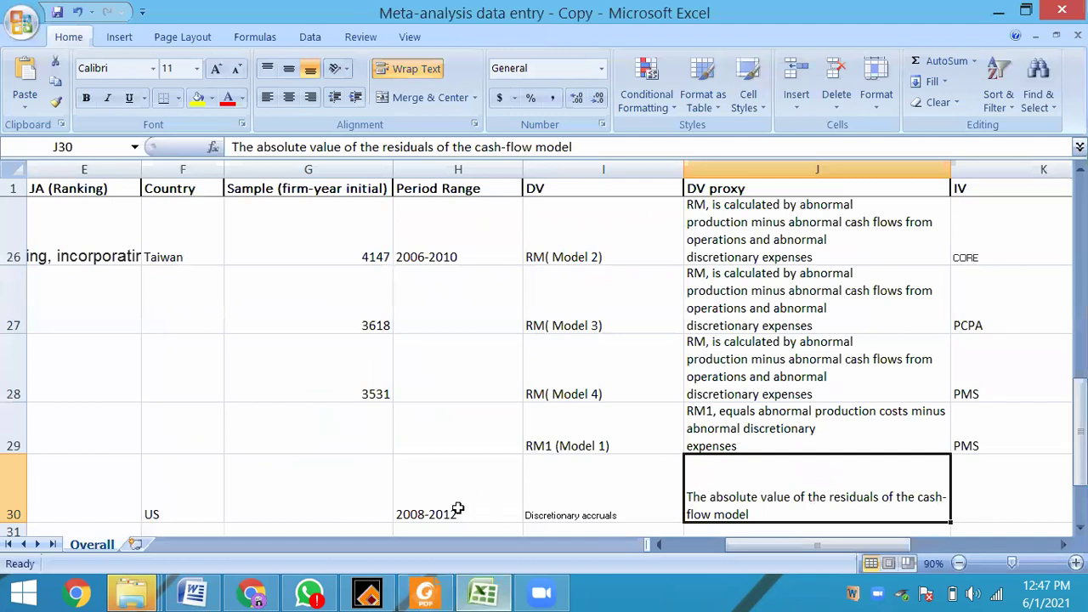
key("Tab")
type("Board independence")
Copy the BINDEP definition "Percentage of independent directors within a board" from Table 1 into the cell after IV in Excel's row 30.
left_click(425, 593)
left_click_drag(462, 395, 734, 395)
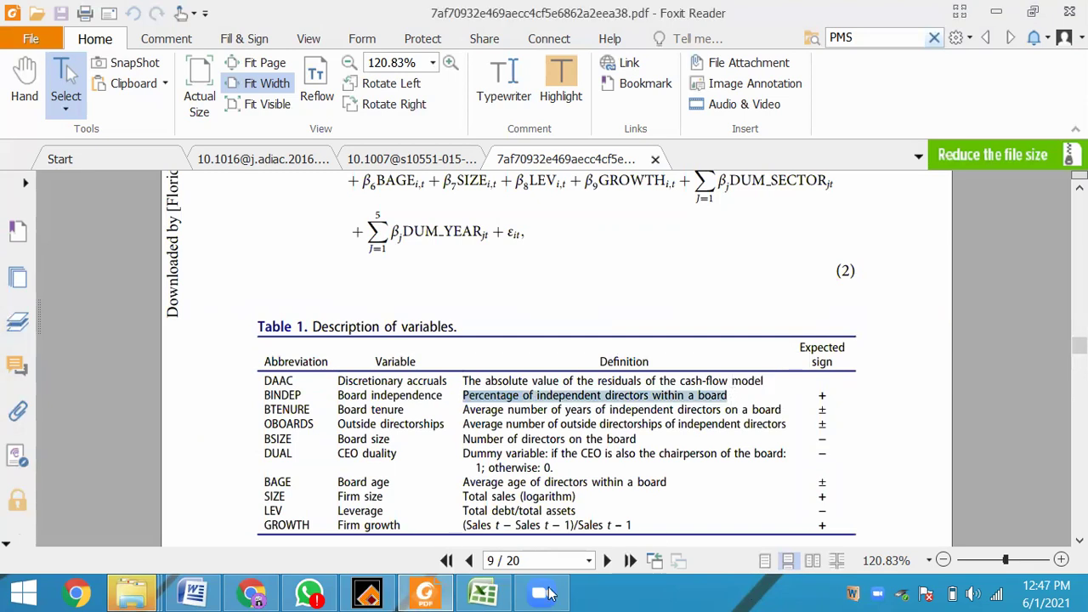
left_click(416, 592)
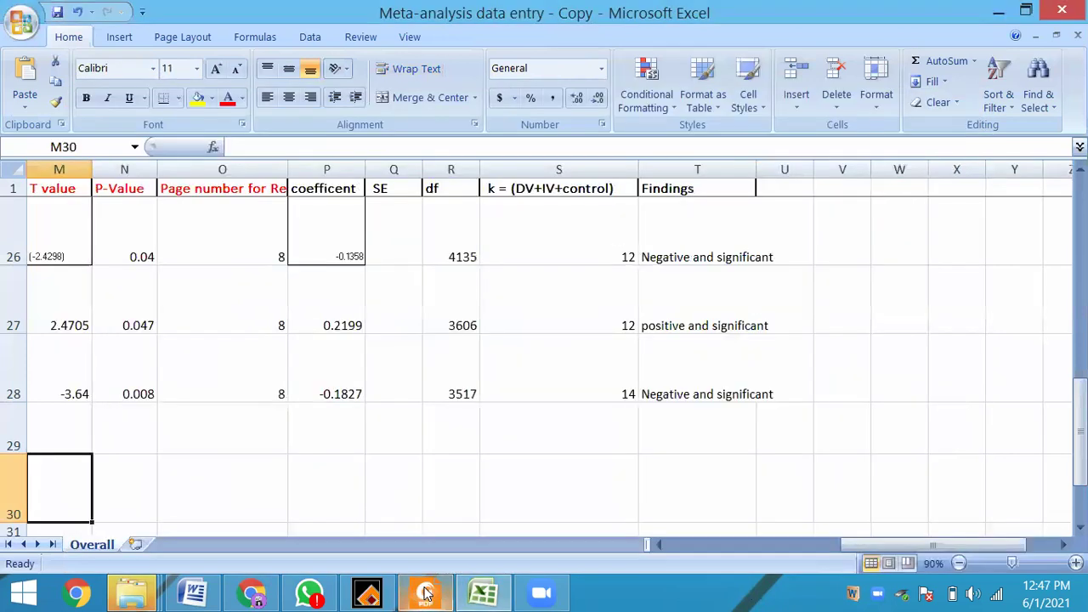
Copy the BINDDUMMY coefficient −0.0056 from the paper's Table 4, model (2), into the coefficient cell of row 30 in Excel.
left_click(425, 594)
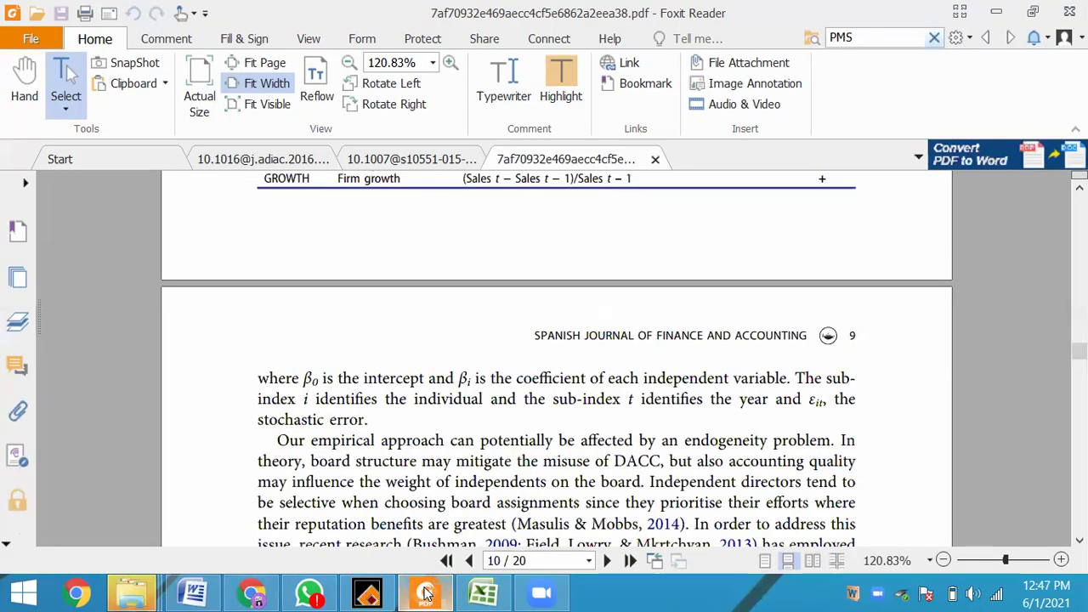
scroll(427, 593, "down", 20)
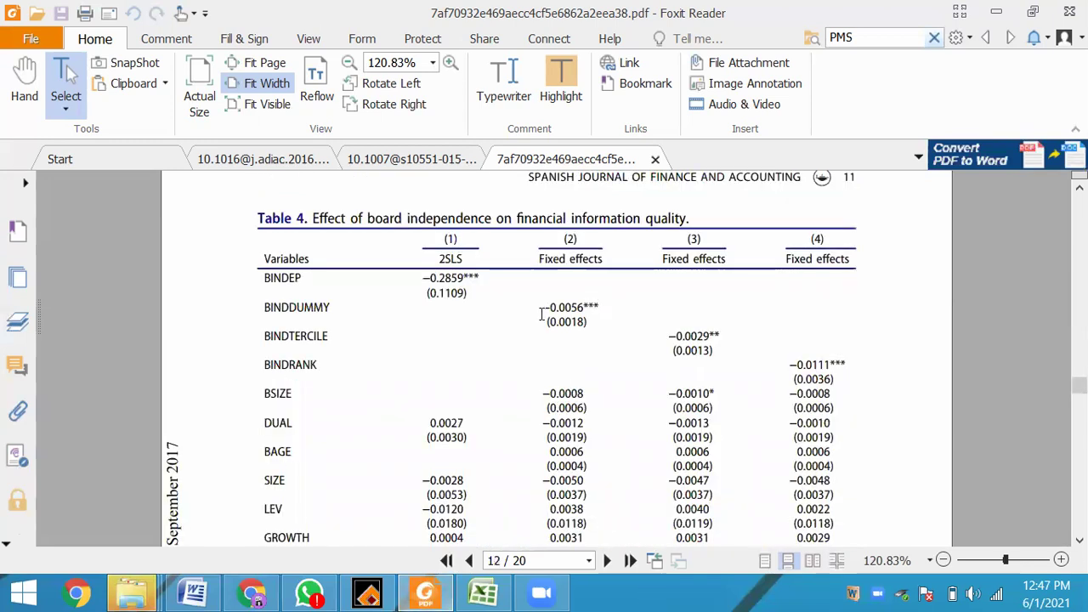
left_click_drag(542, 313, 588, 311)
key("ctrl+c")
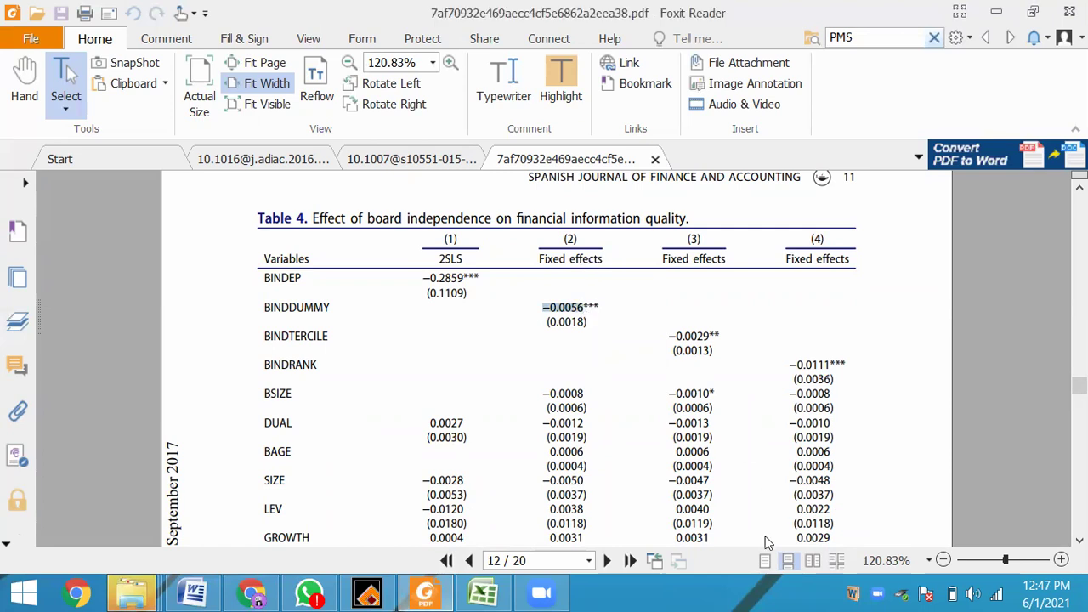
left_click(482, 593)
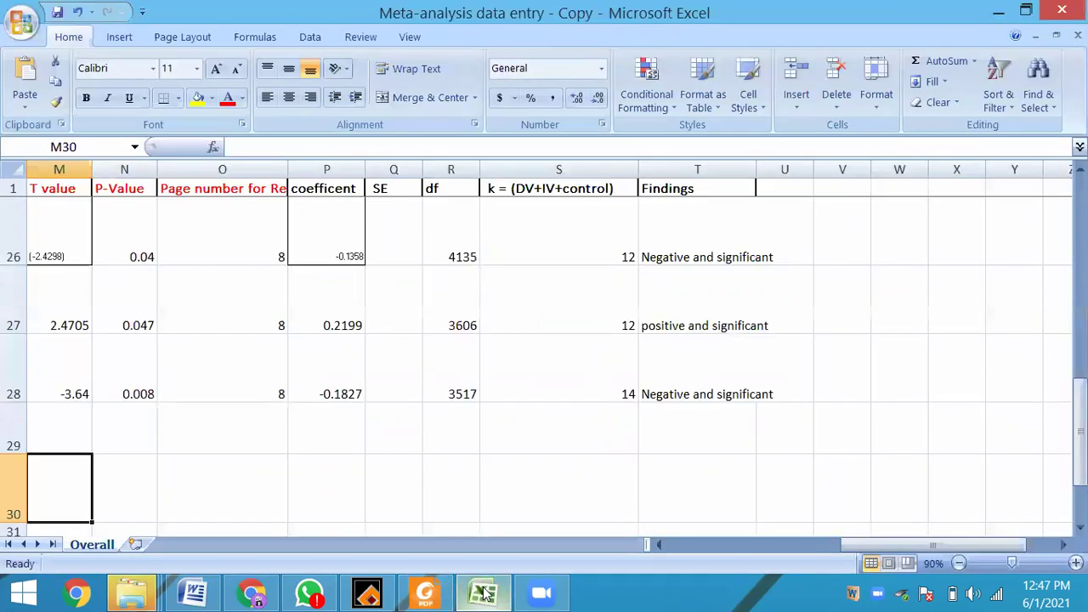
left_click(338, 489)
key("ctrl+v")
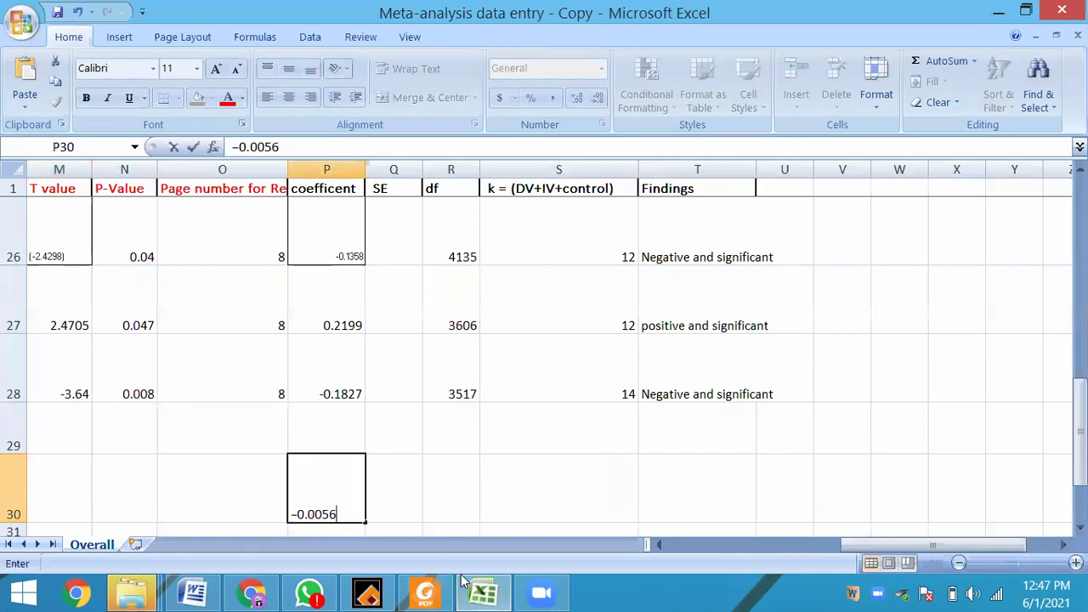
Copy the bracketed BINDDUMMY value (0.0018) from Table 4 into the T value cell of row 30 in Excel.
left_click(423, 592)
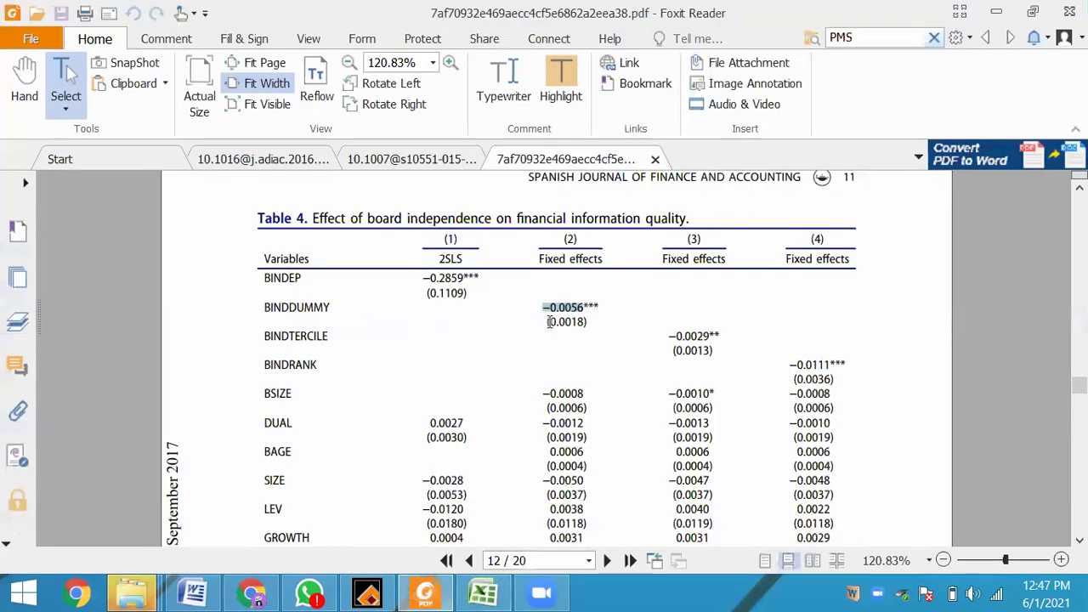
left_click_drag(546, 321, 586, 328)
key("ctrl+c")
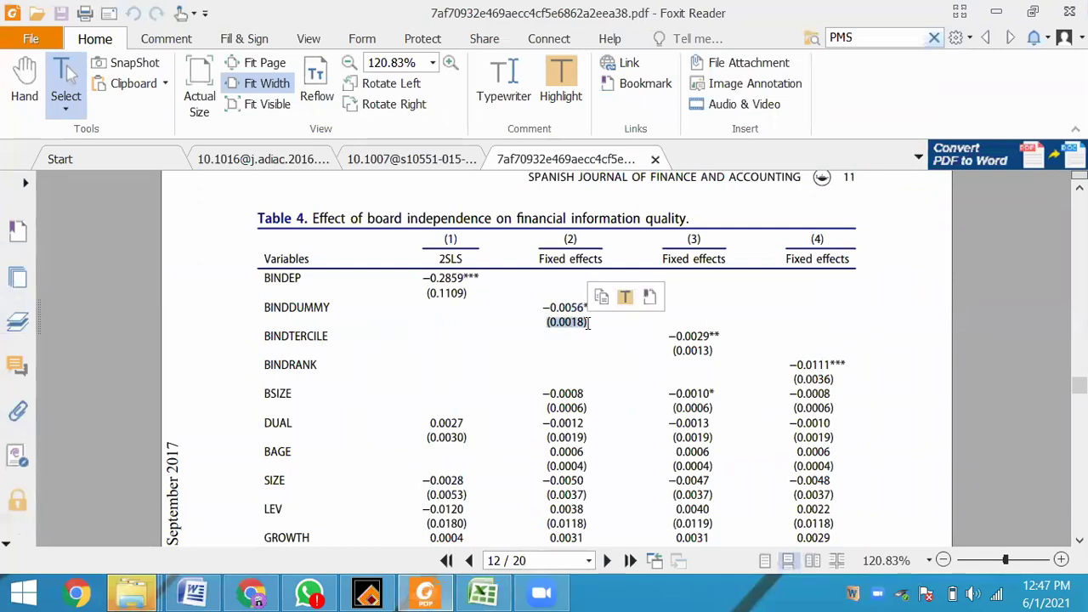
left_click(422, 592)
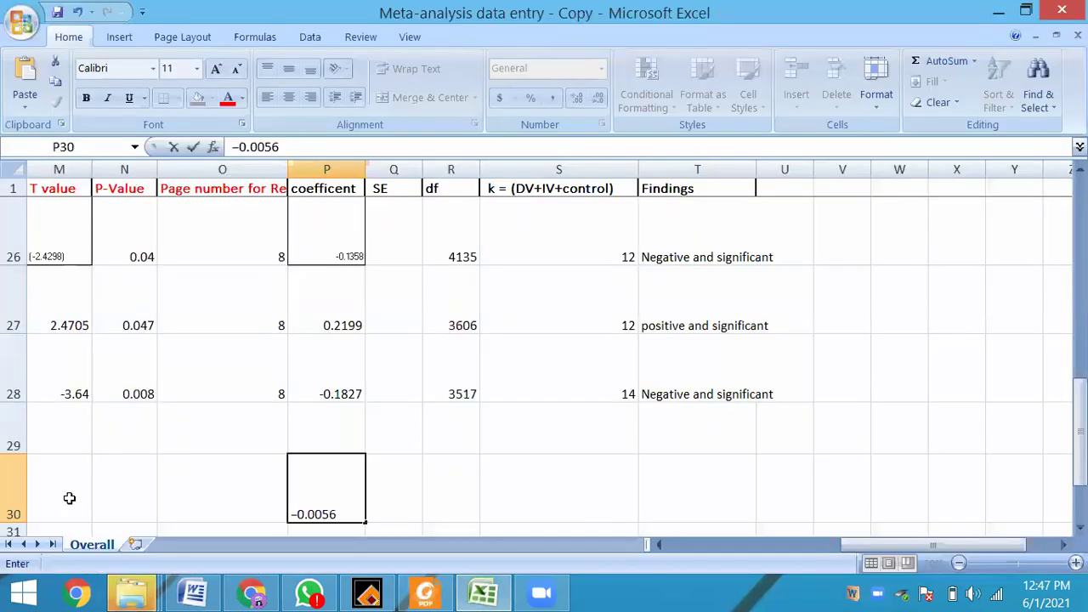
left_click(71, 498)
key("ctrl+v")
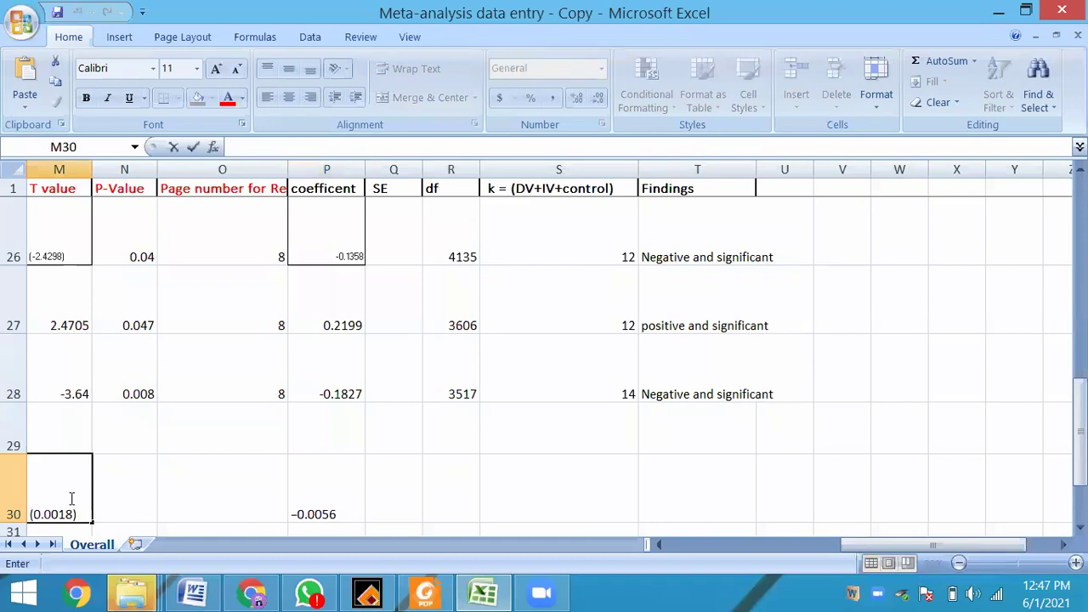
Check the significance stars of BINDDUMMY against the Table 4 notes and enter a P-Value of .009 in row 30 in Excel.
left_click(422, 592)
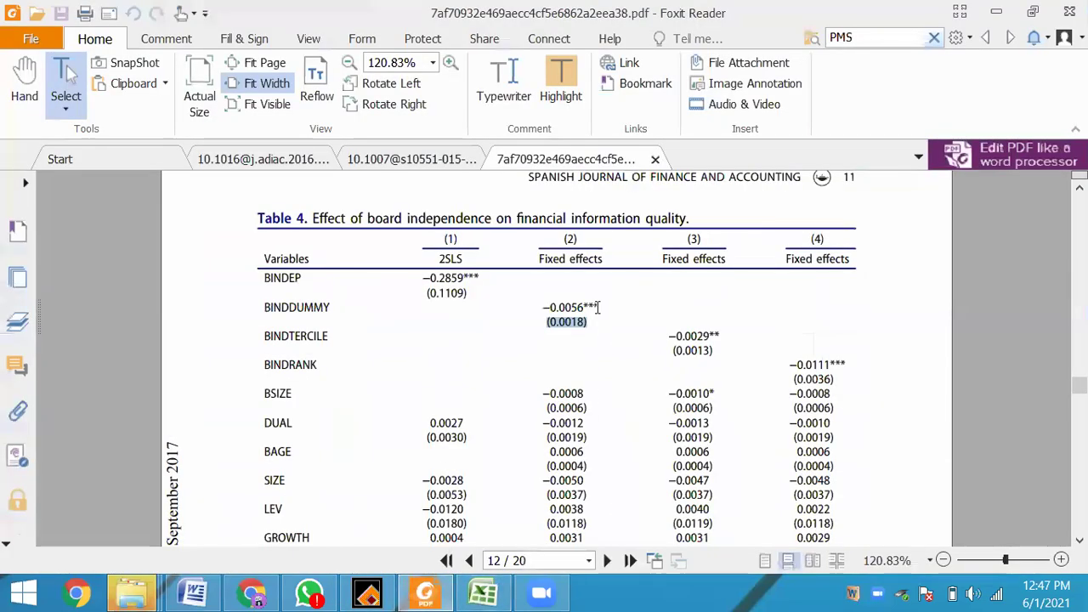
left_click_drag(597, 307, 589, 307)
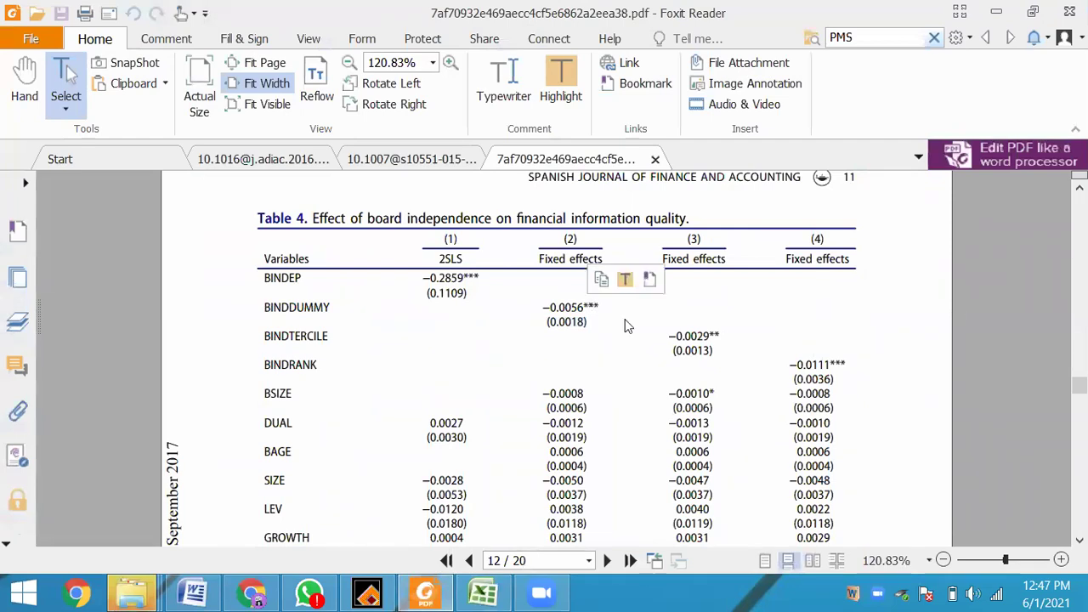
scroll(561, 357, "down", 6)
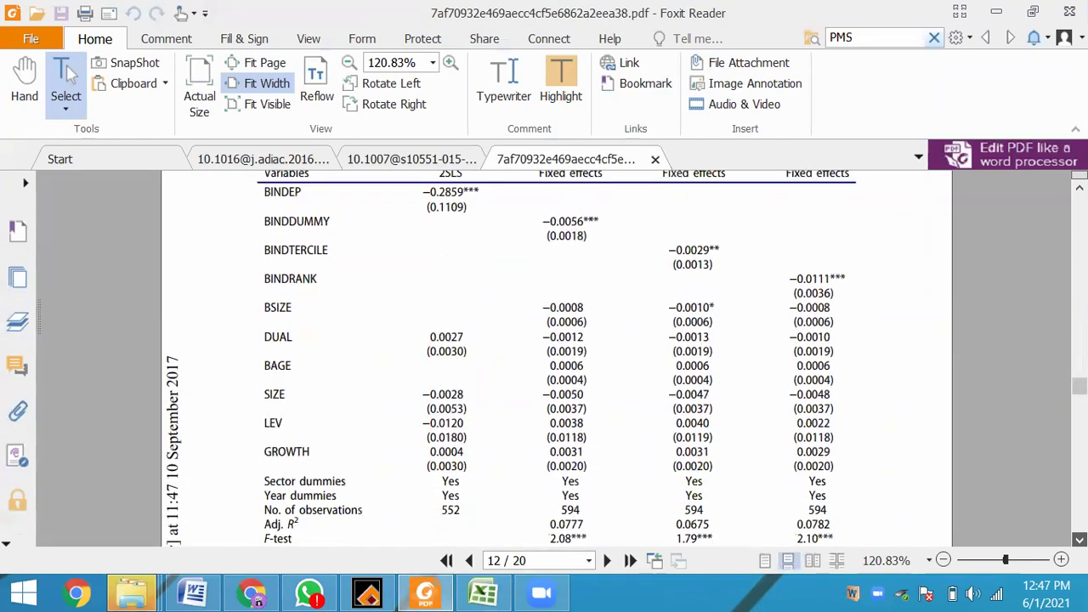
scroll(314, 418, "down", 1)
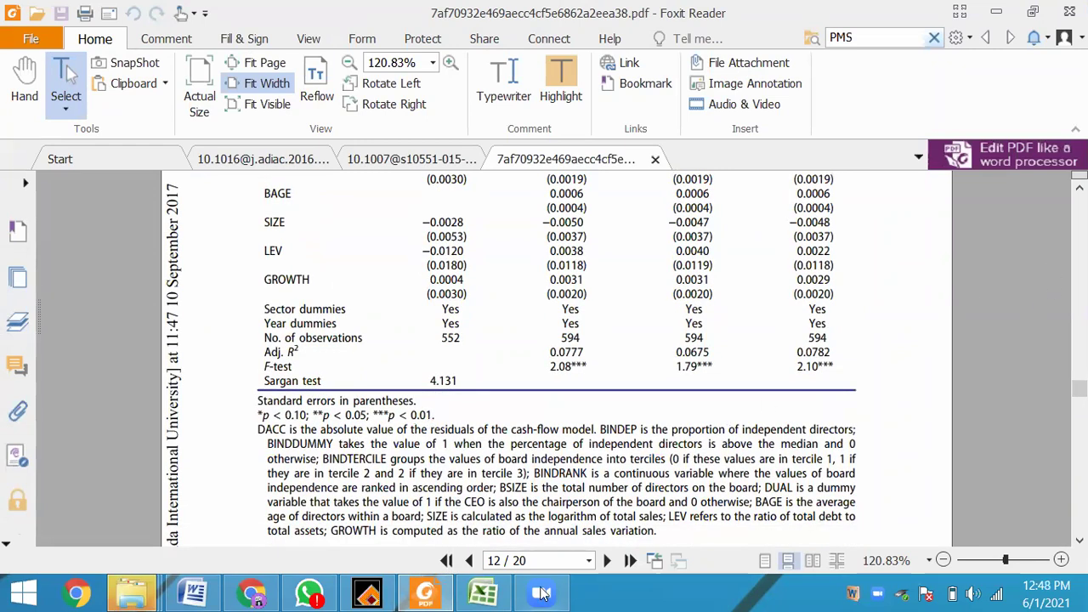
left_click(483, 592)
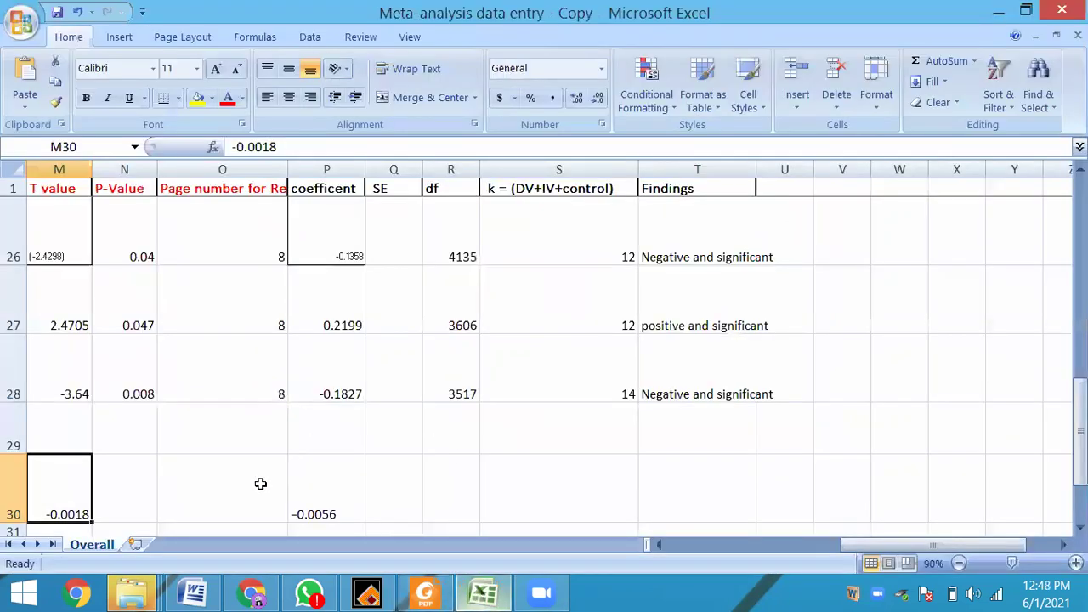
left_click(130, 481)
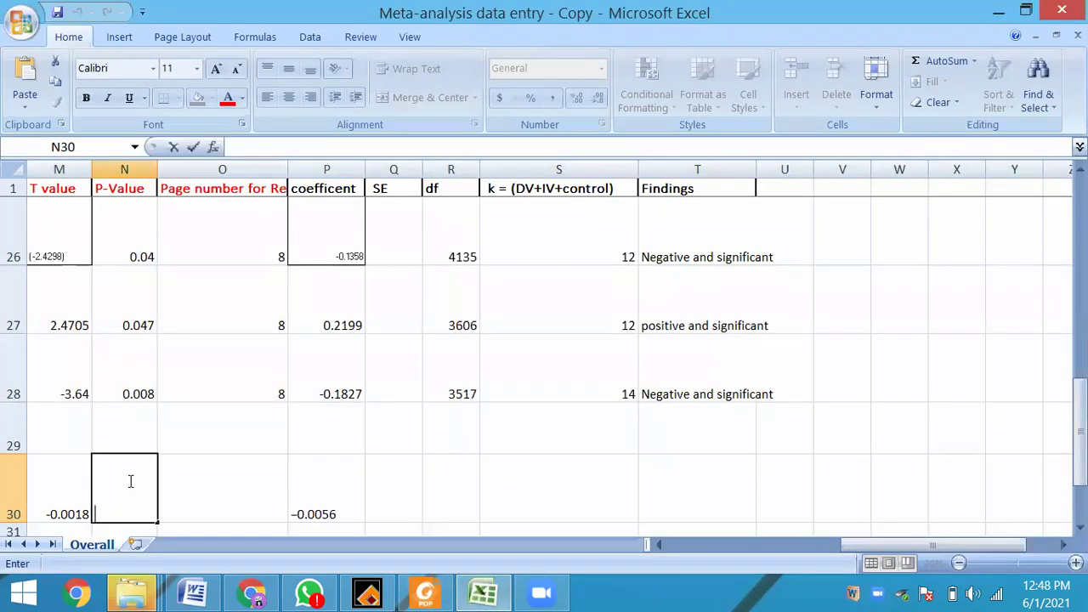
type(".009")
Check the PDF page number of Table 4 and enter 12 in the page number cell of row 30 in Excel.
left_click(200, 490)
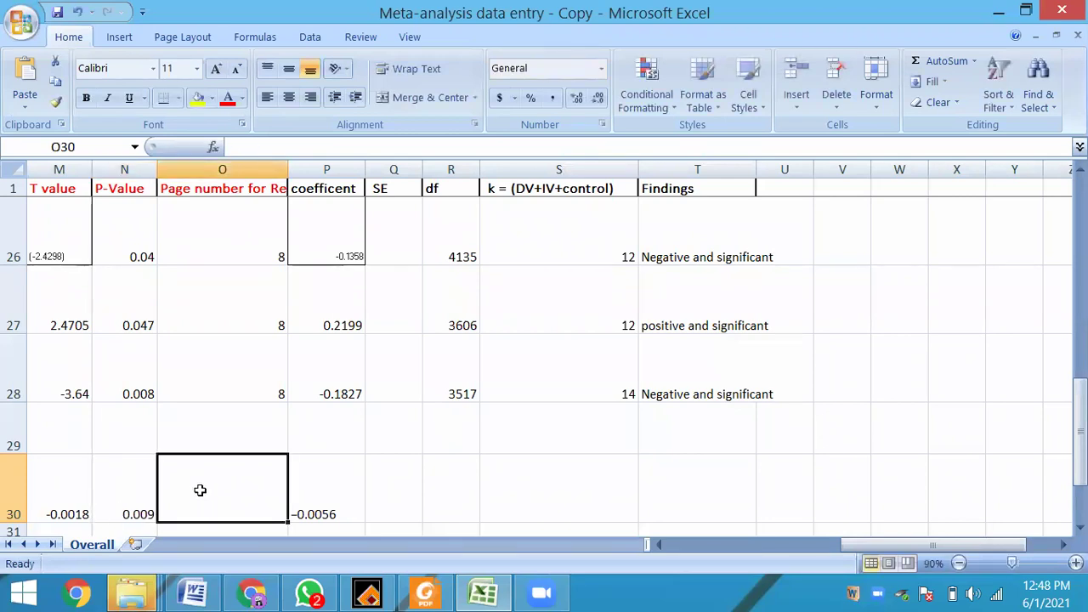
left_click(421, 593)
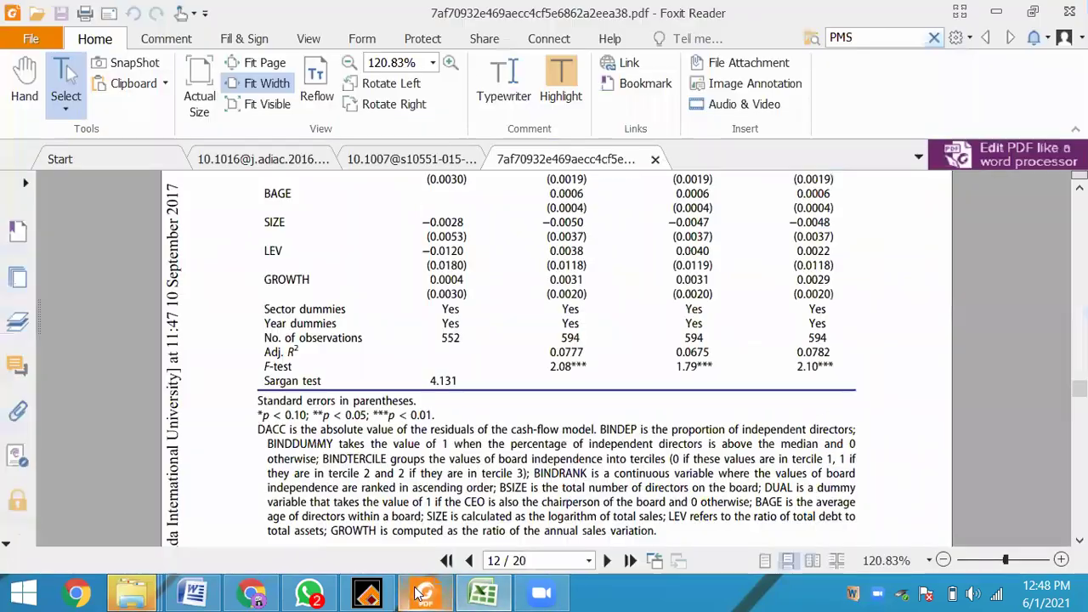
left_click(483, 593)
type("12")
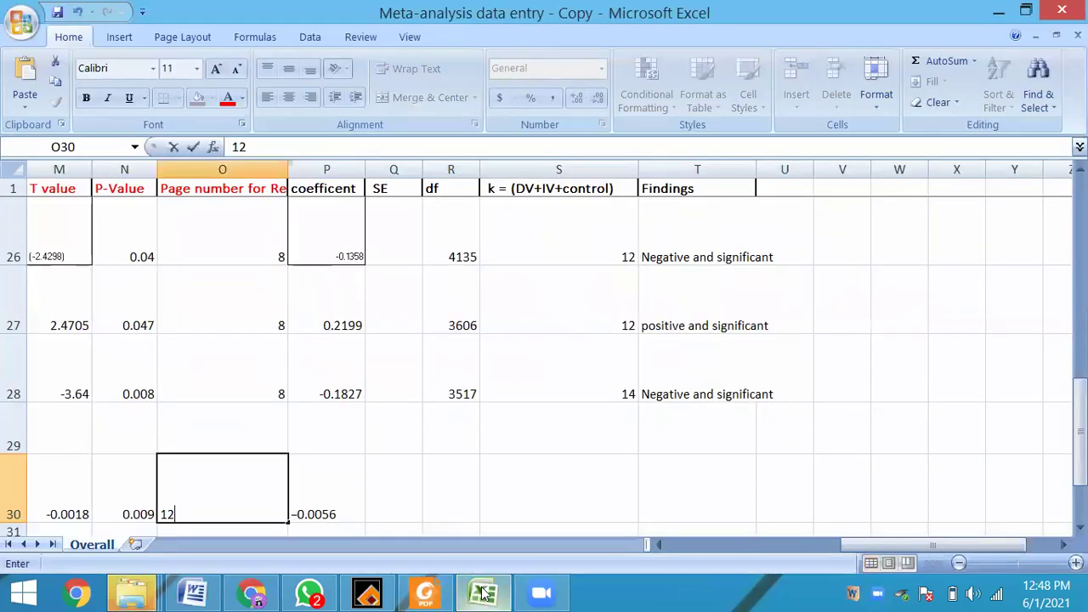
Examine the variables of model (2) in the paper's Table 4 for the k (DV+IV+control) cell of row 30.
left_click(469, 497)
left_click(522, 498)
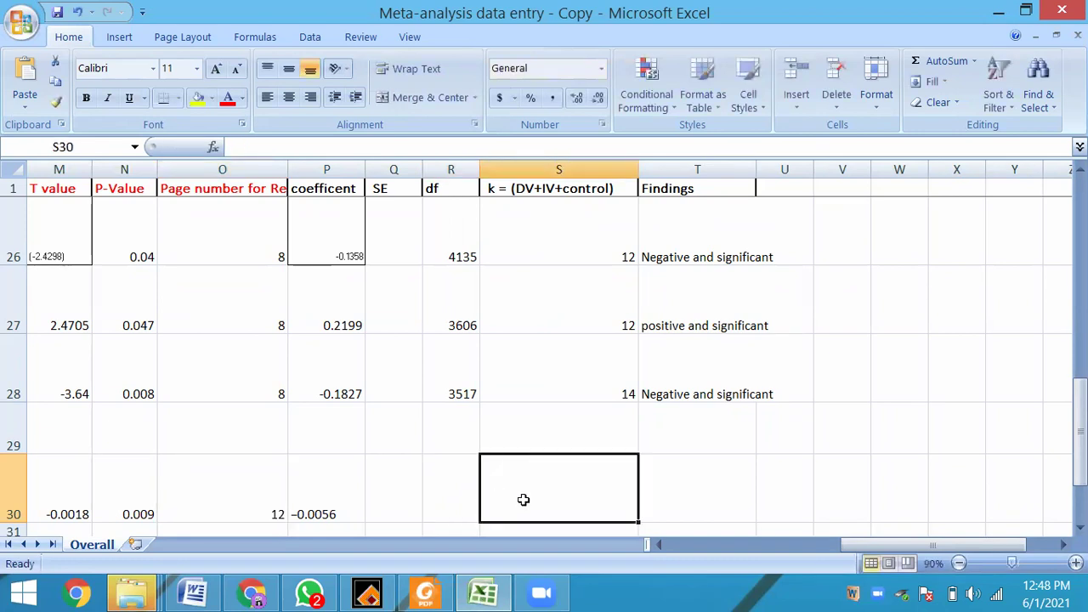
left_click(483, 593)
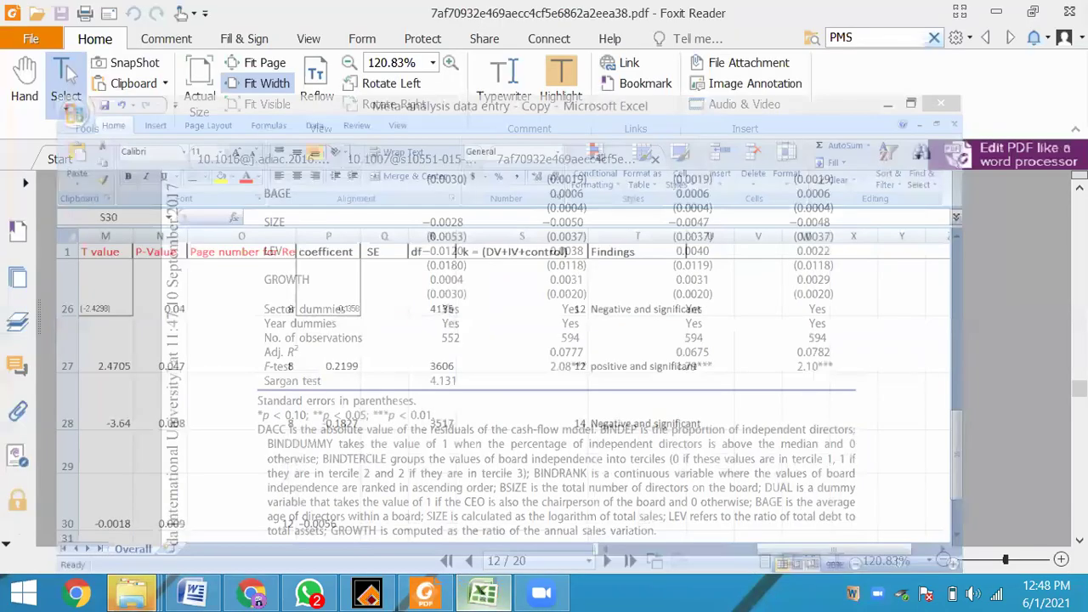
scroll(996, 260, "up", 4)
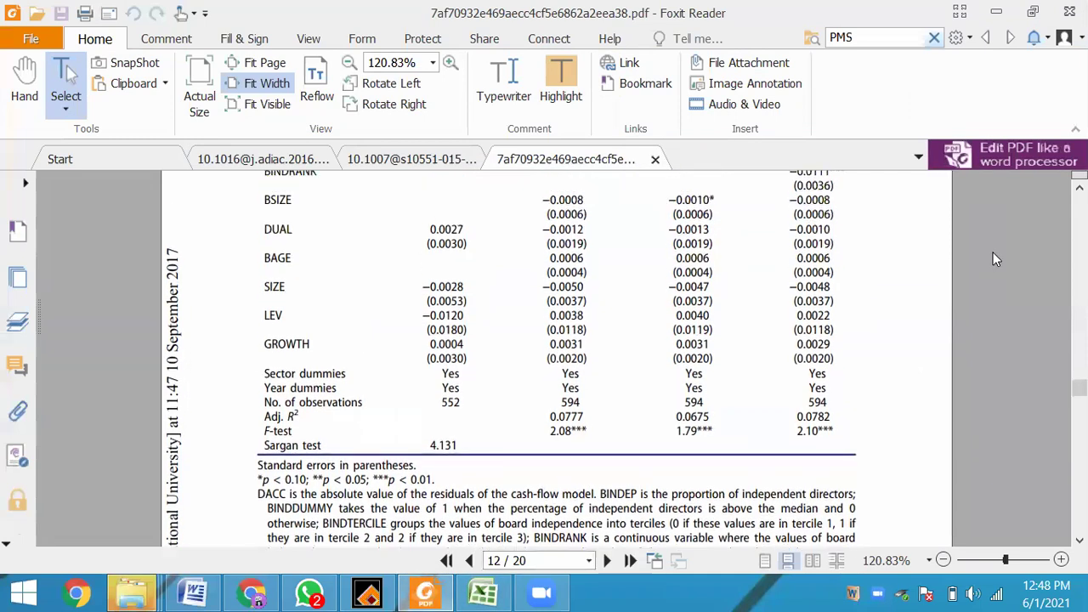
scroll(993, 259, "up", 1)
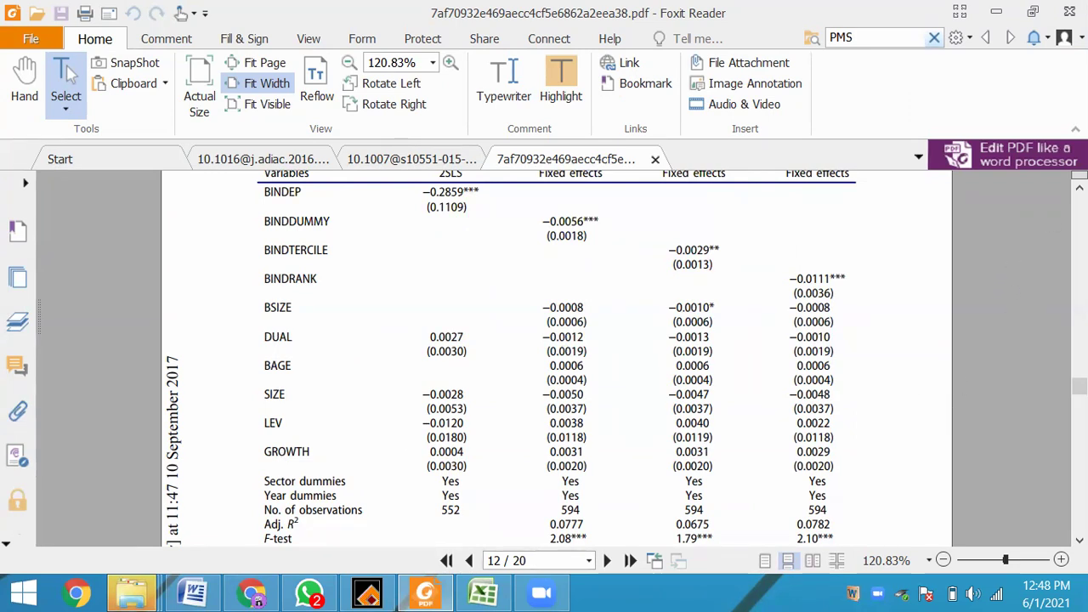
scroll(586, 212, "up", 1)
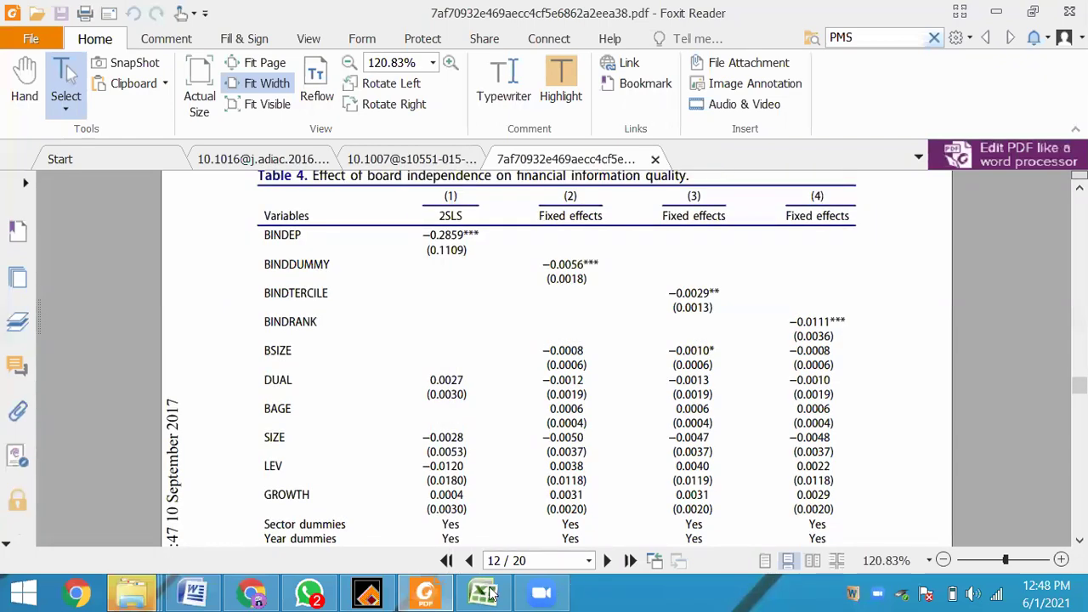
left_click(478, 493)
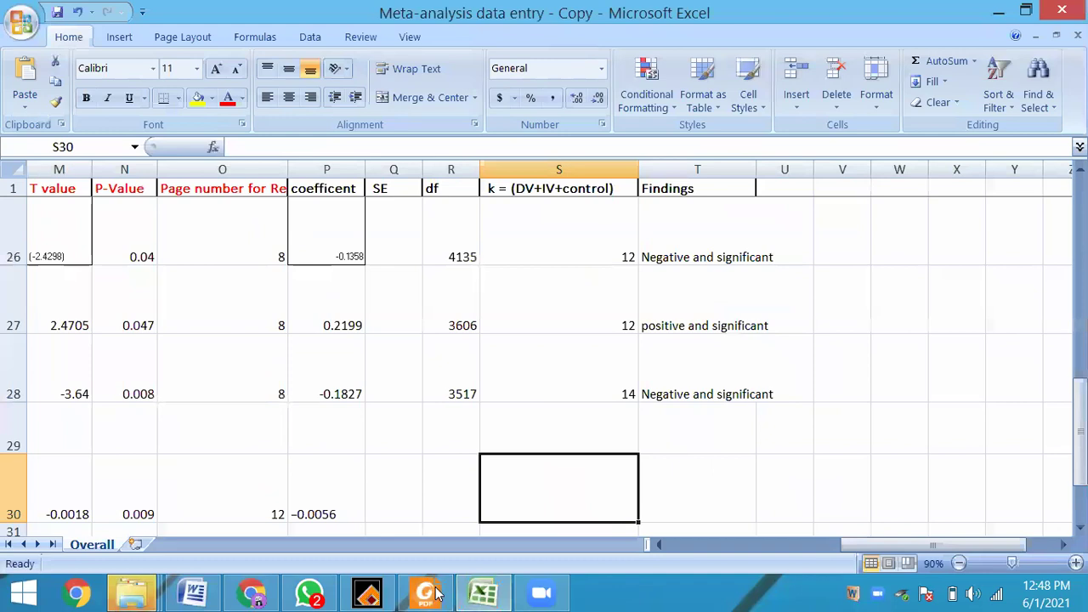
Enter a k of 8 and, from model (2)'s number of observations in the paper's Table 4, a sample of 594 in row 30 in Excel.
key("alt+Tab")
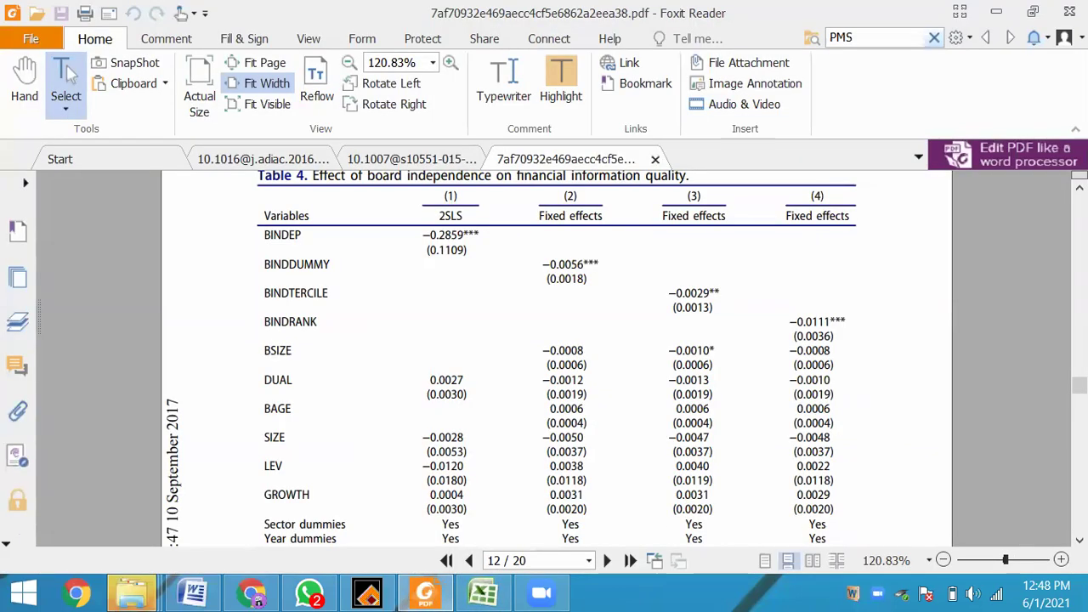
scroll(263, 502, "down", 3)
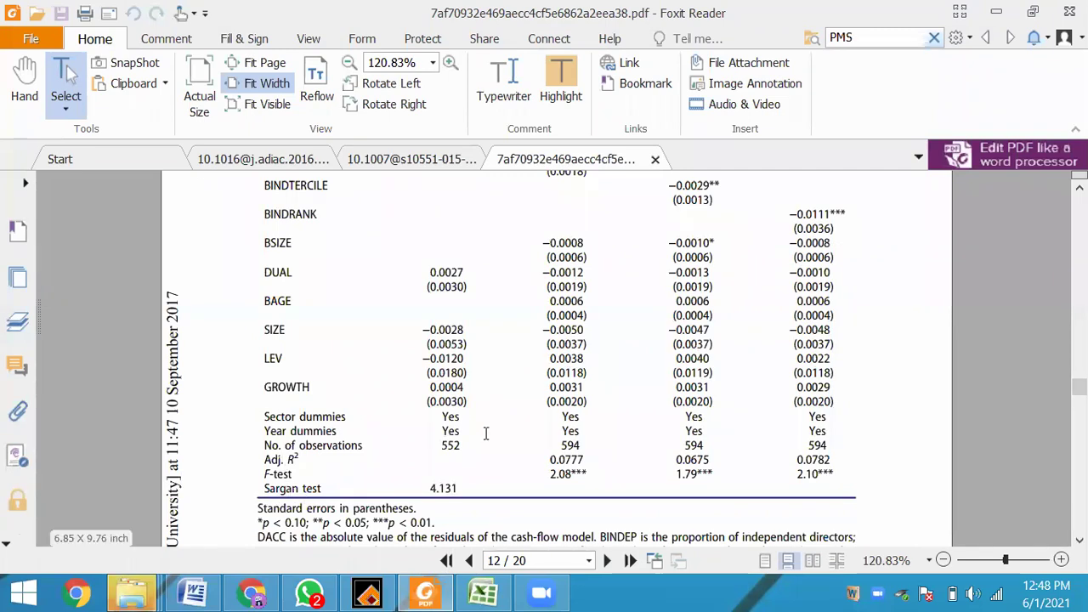
double_click(574, 445)
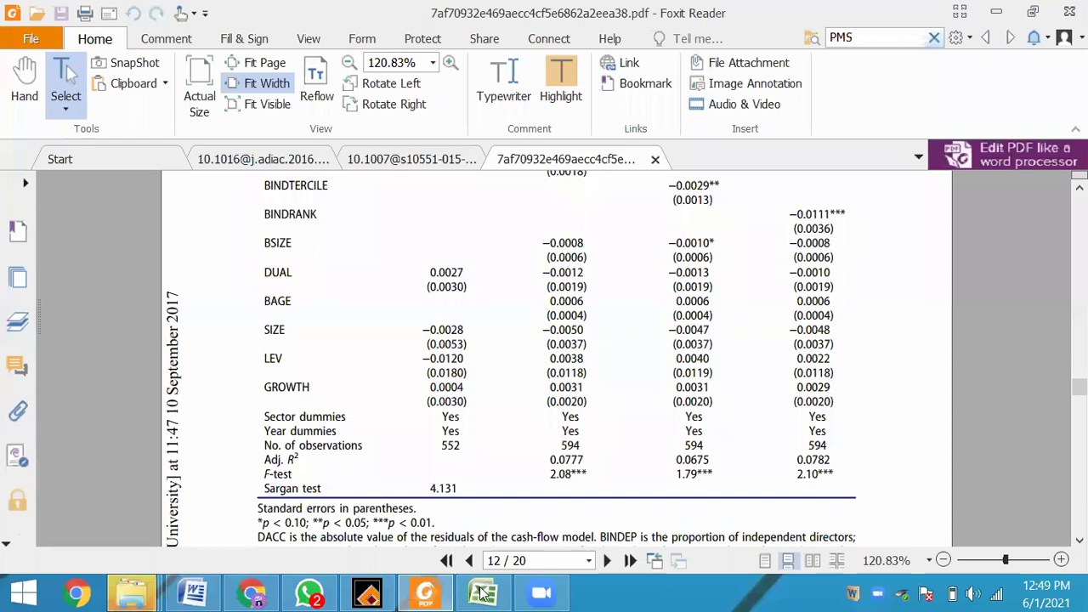
key("alt+Tab")
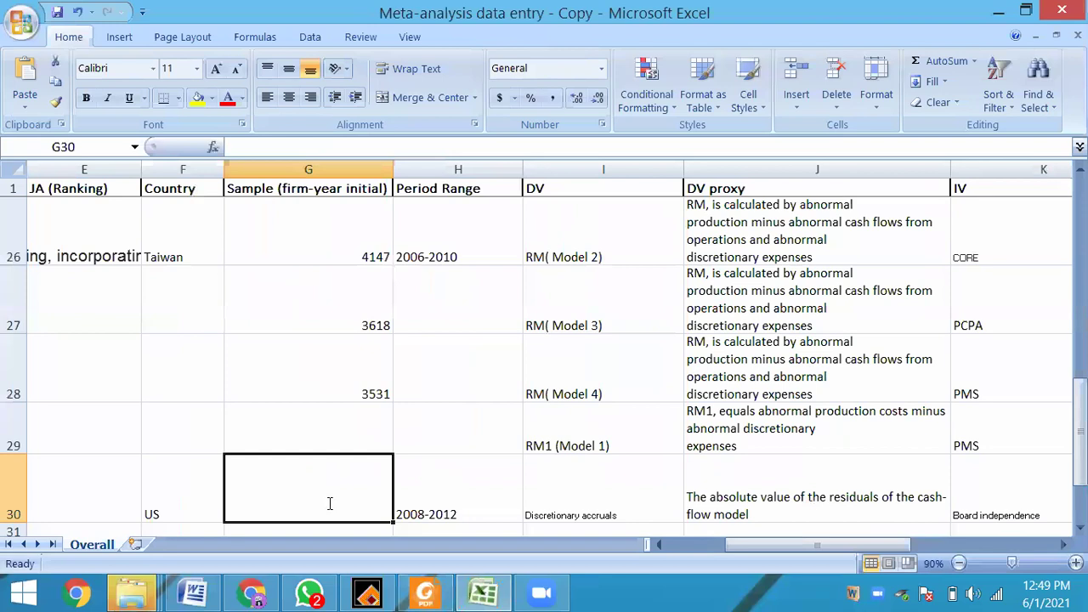
type("5")
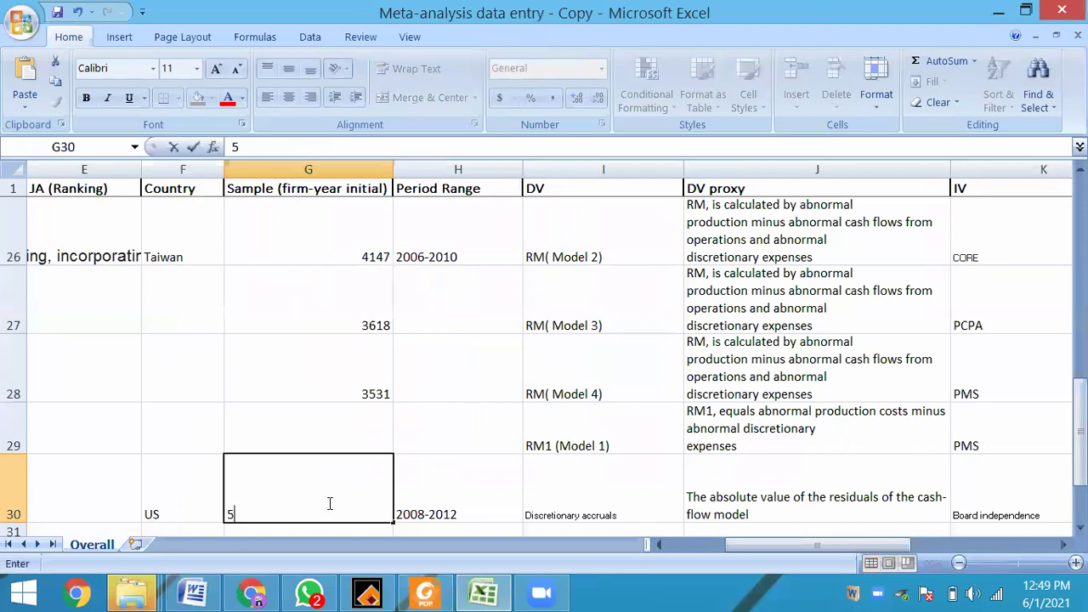
type("94")
Enter 586 in the df cell of row 30.
key("Tab")
key("Tab")
key("Tab")
key("Tab")
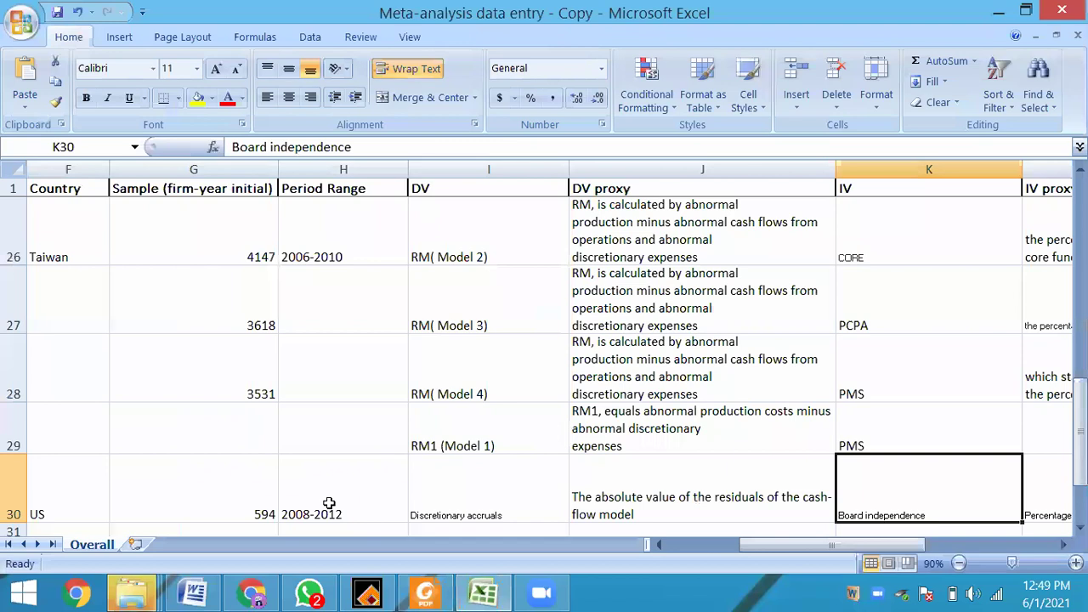
key("Tab")
key("Tab")
key("Tab")
key("Tab")
key("Tab")
key("Tab")
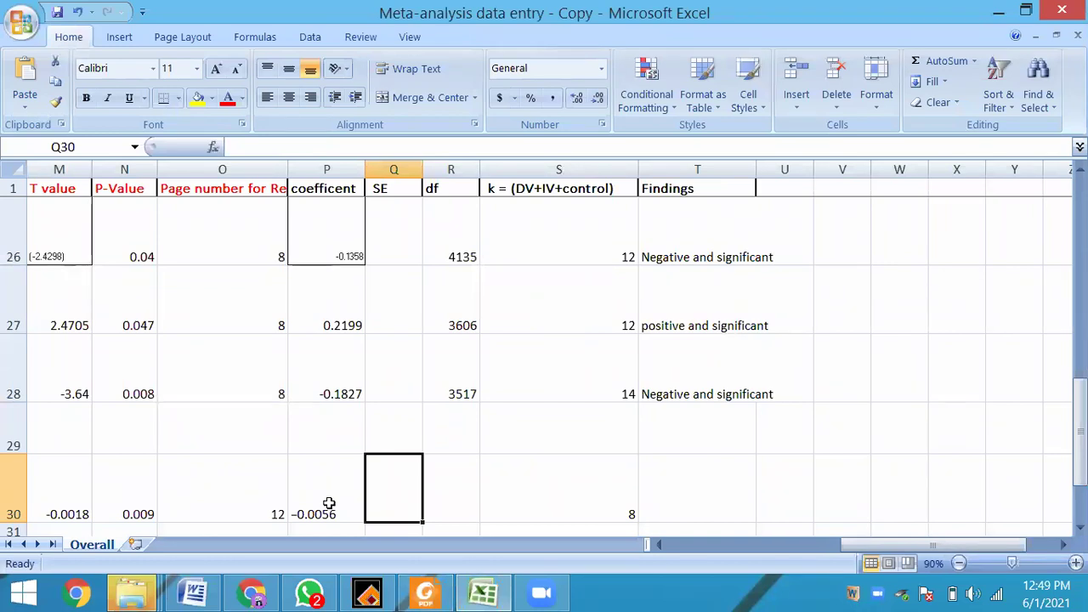
key("Tab")
type("5")
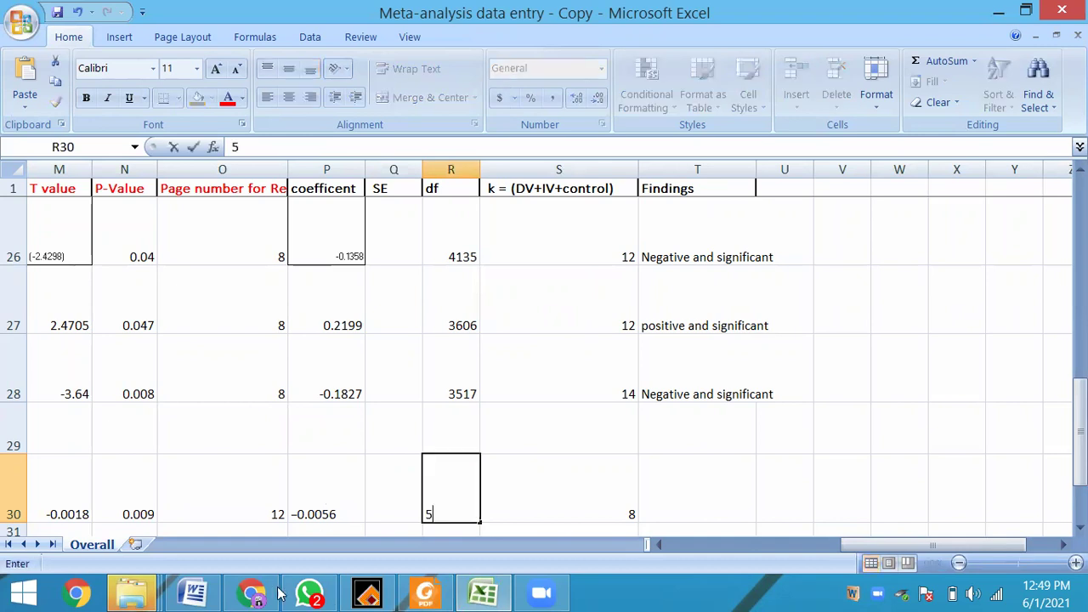
Check the BINDDUMMY result in the paper's Table 4 and enter "negative and significant" as the Findings of row 30 in Excel.
left_click(438, 594)
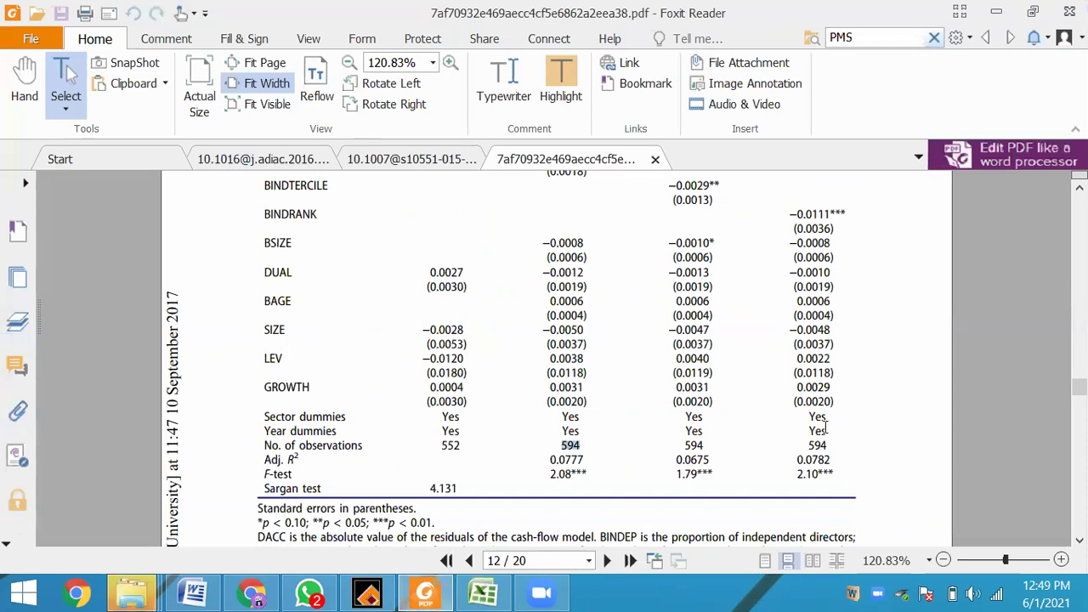
key("Up")
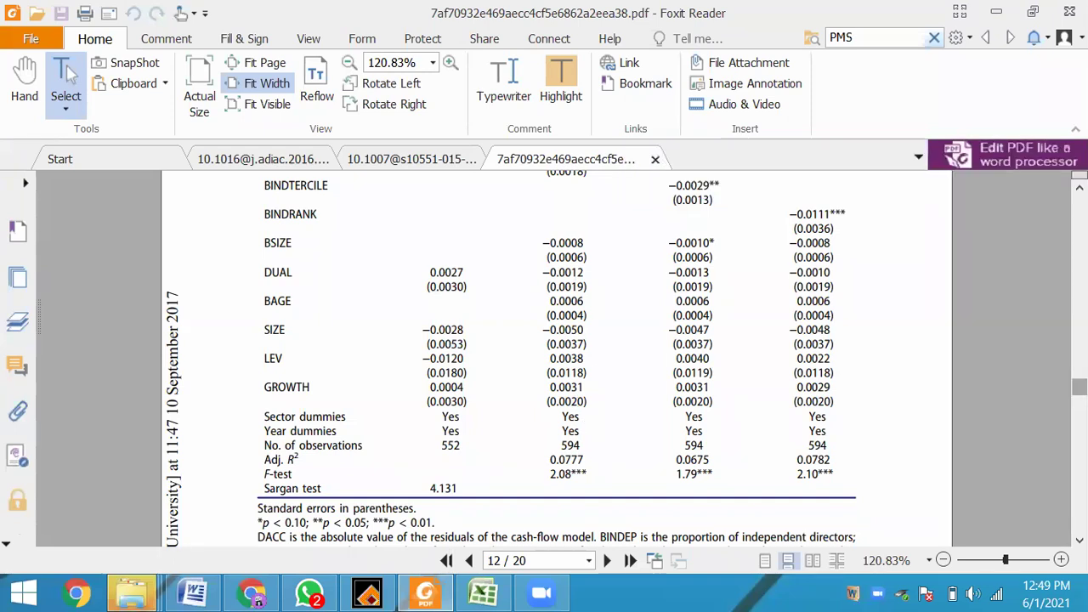
scroll(557, 357, "up", 3)
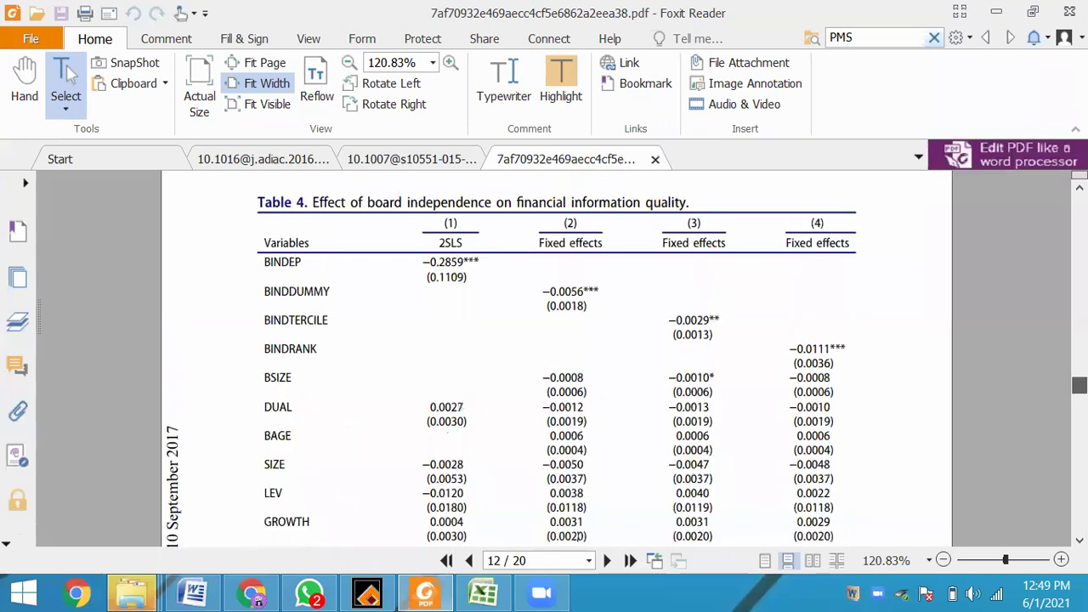
left_click(482, 592)
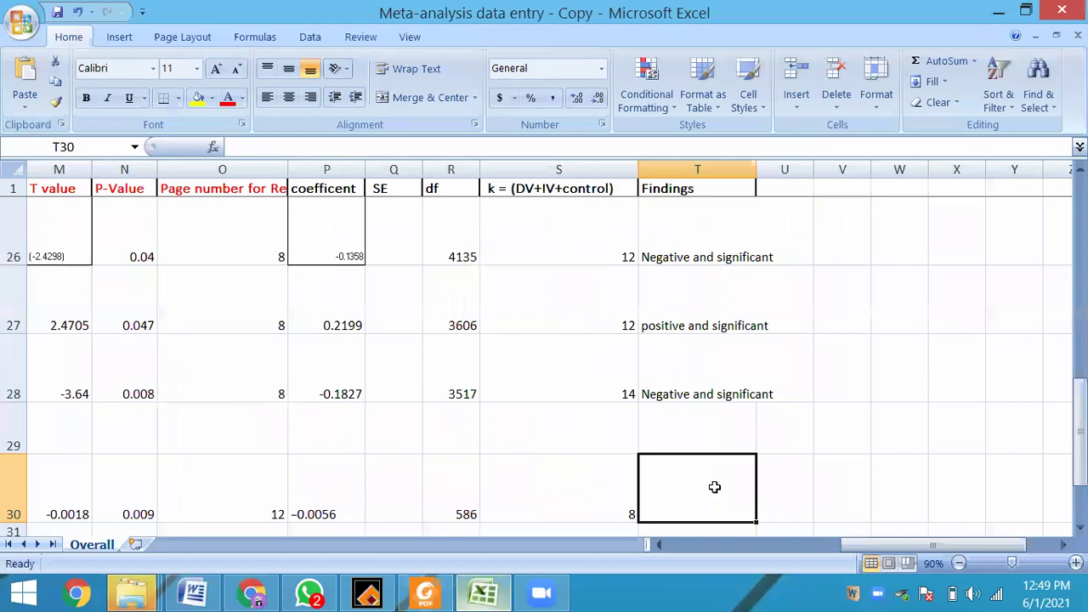
type("n")
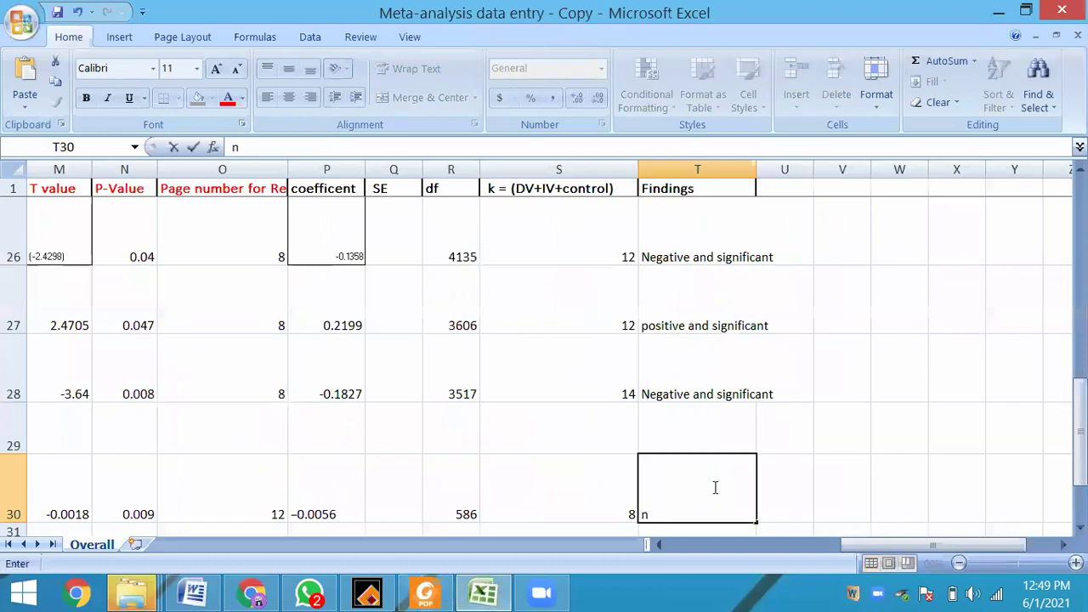
type("egative and")
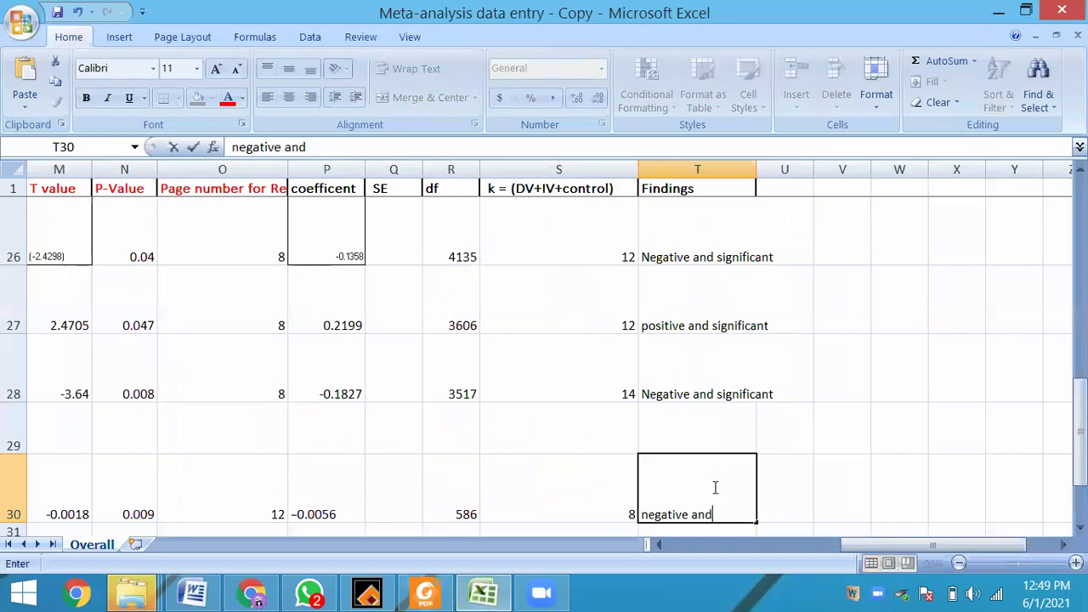
type(" significant")
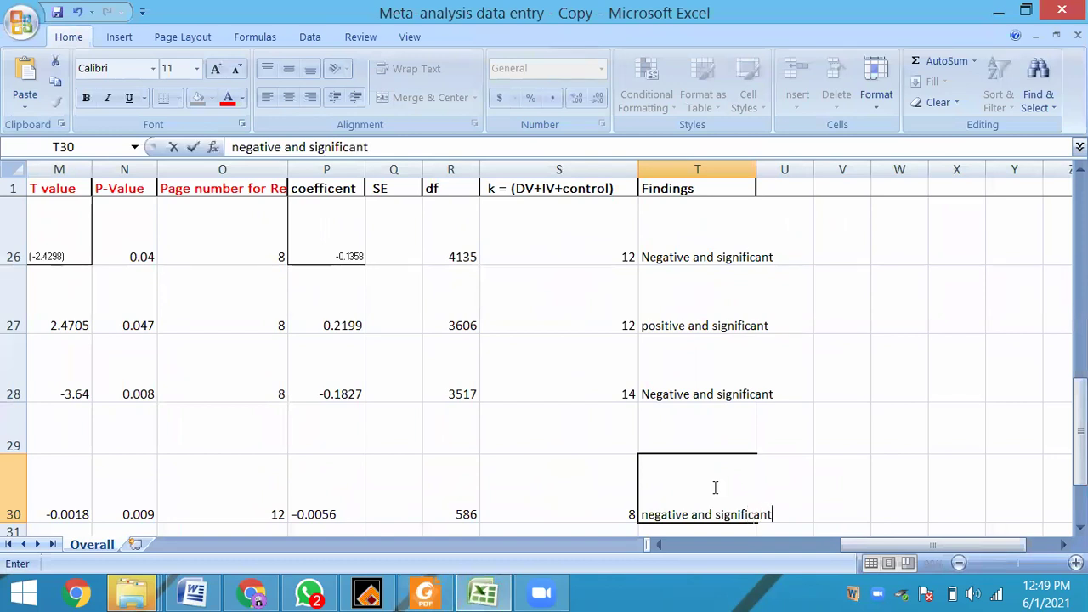
key("Return")
Go to the paper number cell of the empty row 31.
key("Left")
key("Left")
key("Left")
key("Left")
key("Left")
key("Left")
key("Left")
key("Left")
key("Left")
key("Left")
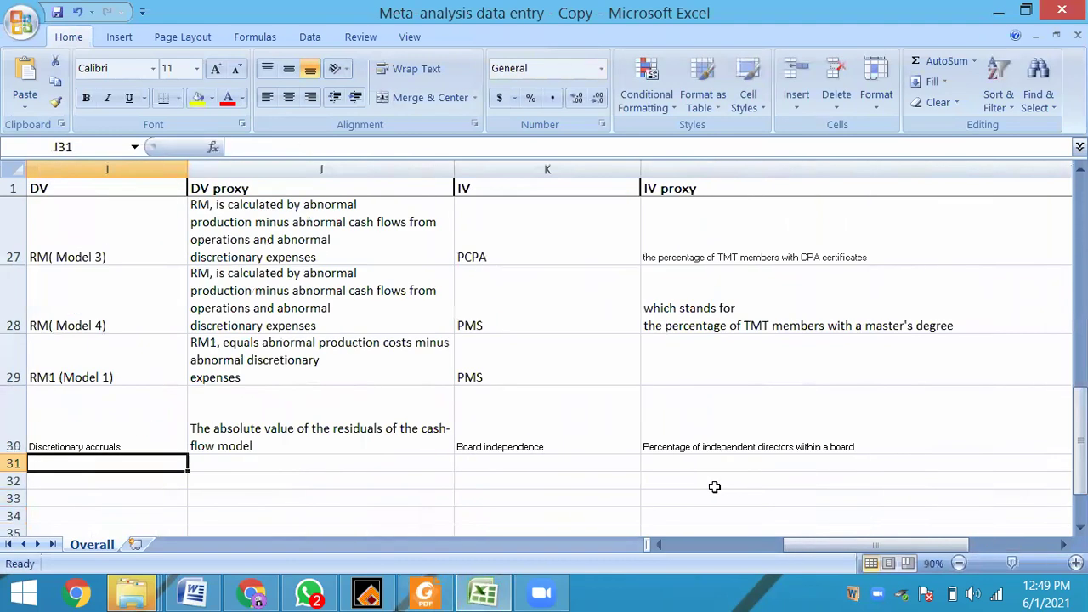
key("Left")
key("Left")
key("Left")
key("Left")
key("Left")
key("Left")
key("Left")
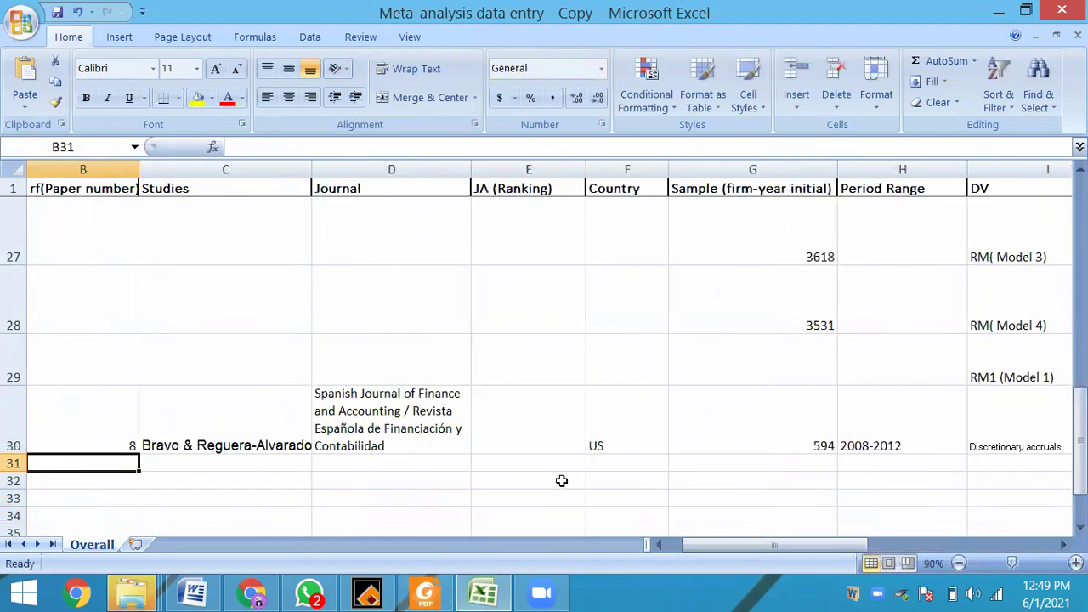
Examine the control variable coefficients and bracketed values of model (2) in Table 4 of the paper's PDF in Foxit Reader.
left_click(425, 594)
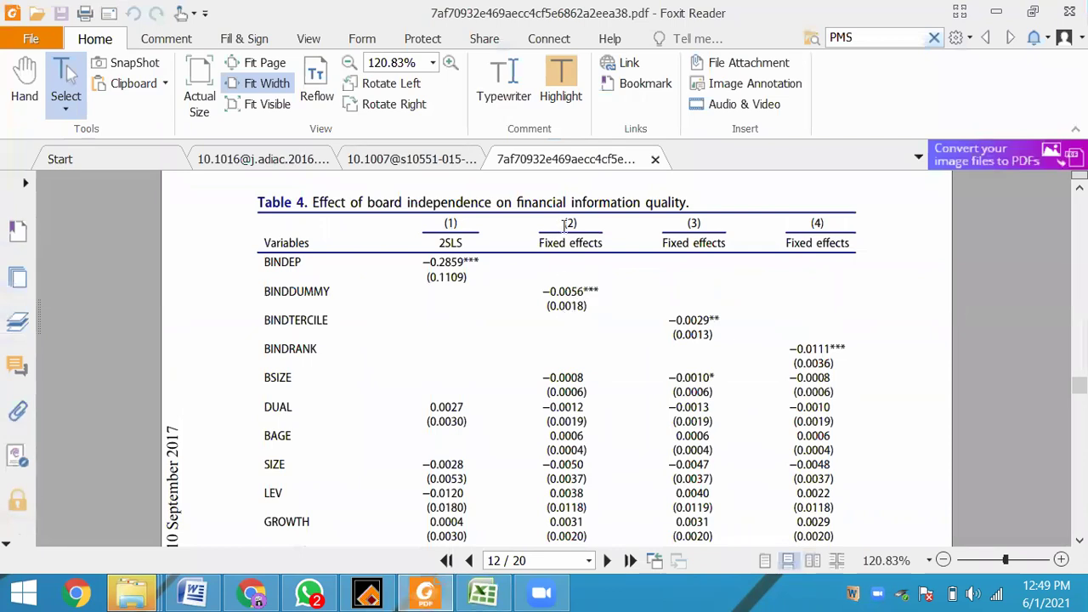
scroll(565, 225, "up", 5)
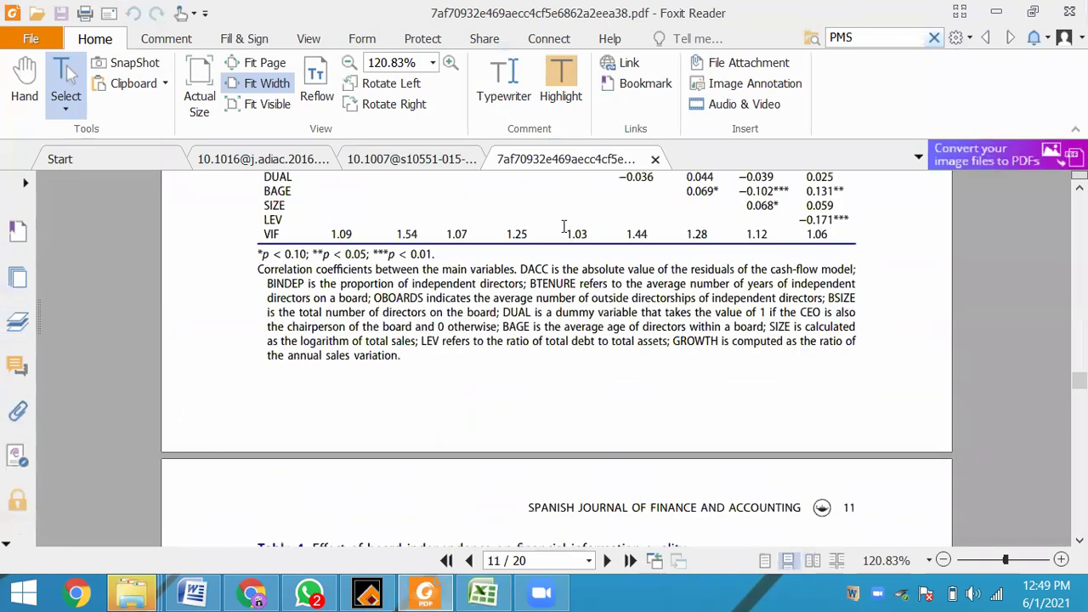
scroll(564, 226, "up", 5)
scroll(564, 225, "down", 5)
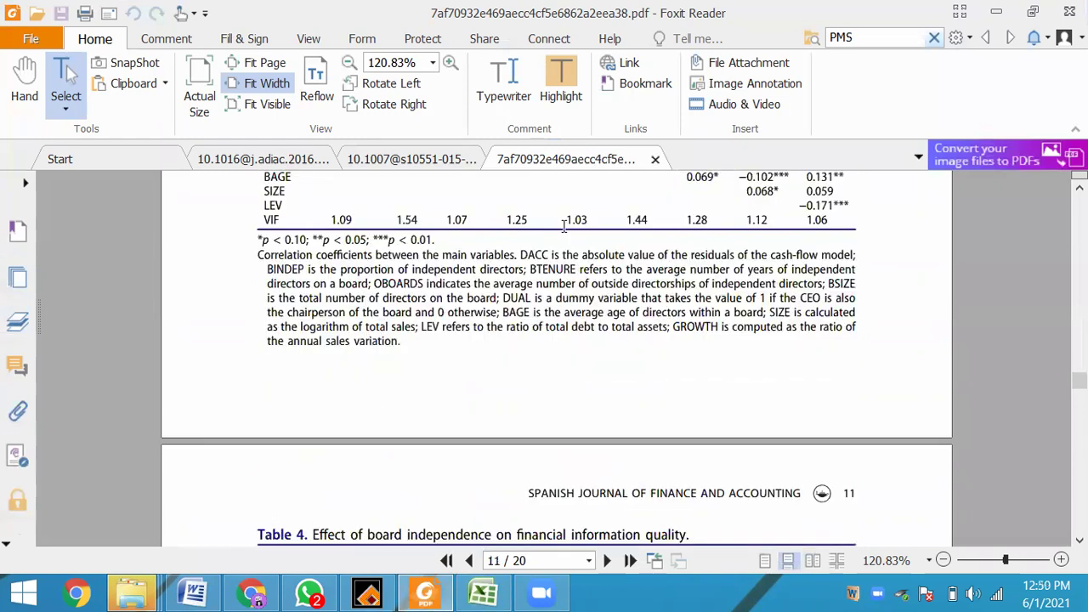
scroll(563, 385, "down", 5)
left_click_drag(544, 363, 586, 408)
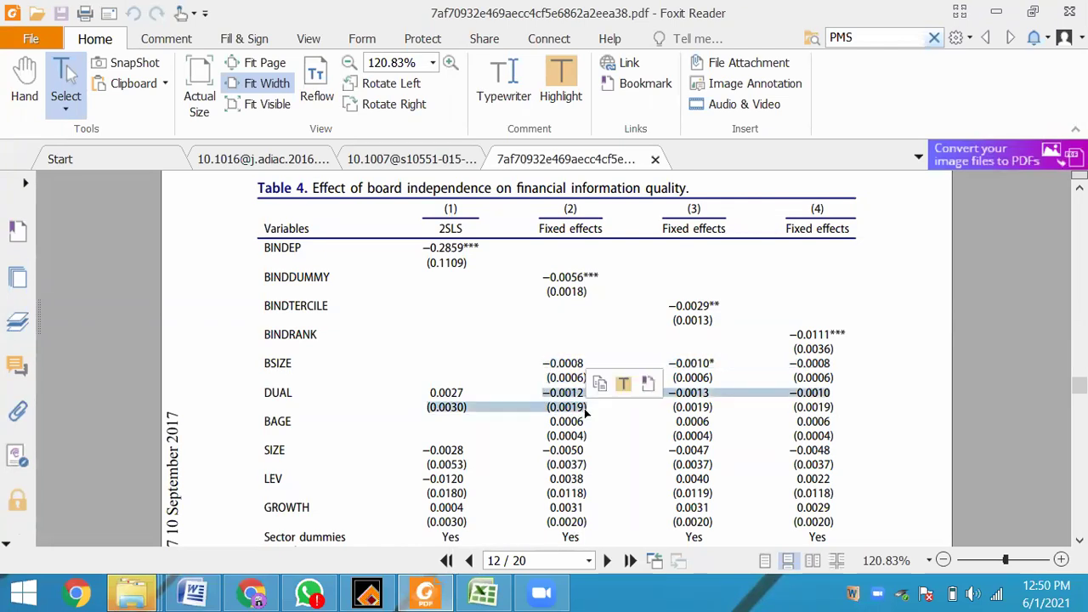
left_click(548, 422)
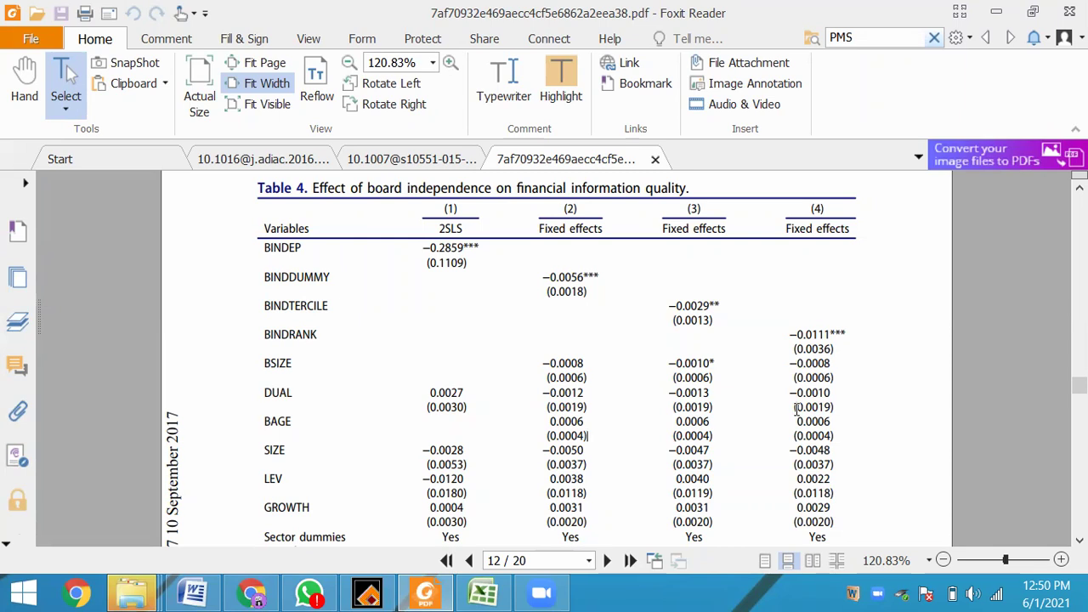
Look through the Table 4 notes, Tables 5 and 6, and the paper's closing pages for further results to record.
scroll(797, 409, "down", 10)
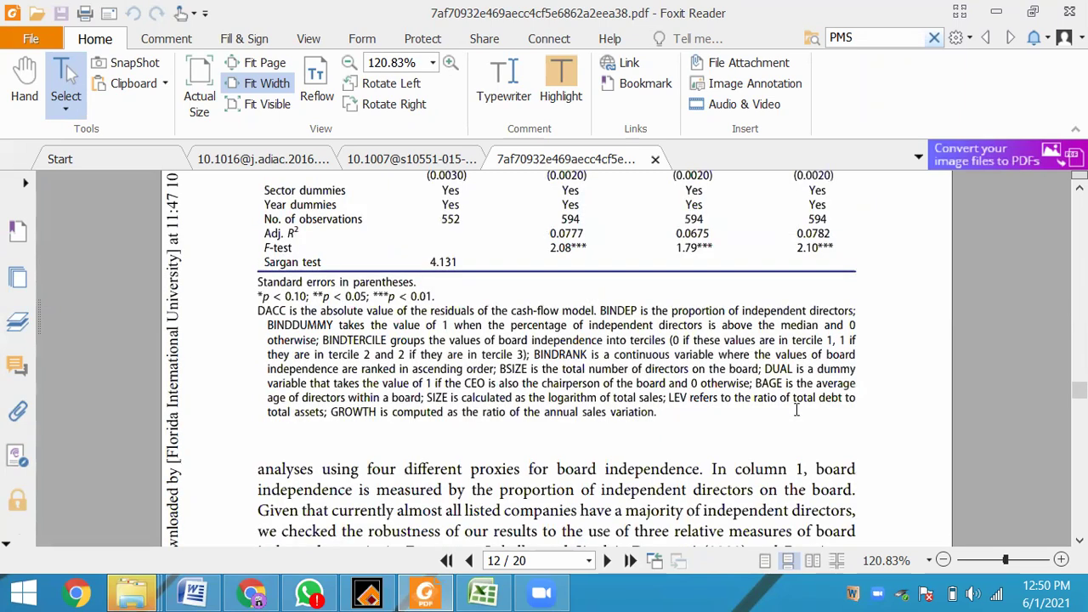
scroll(797, 408, "down", 10)
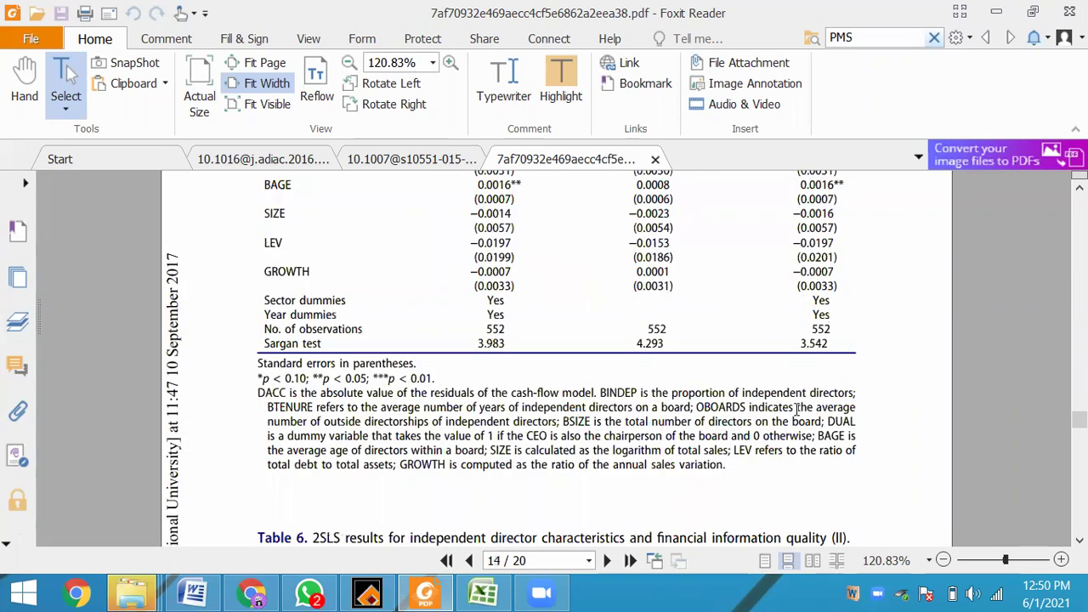
scroll(796, 408, "up", 5)
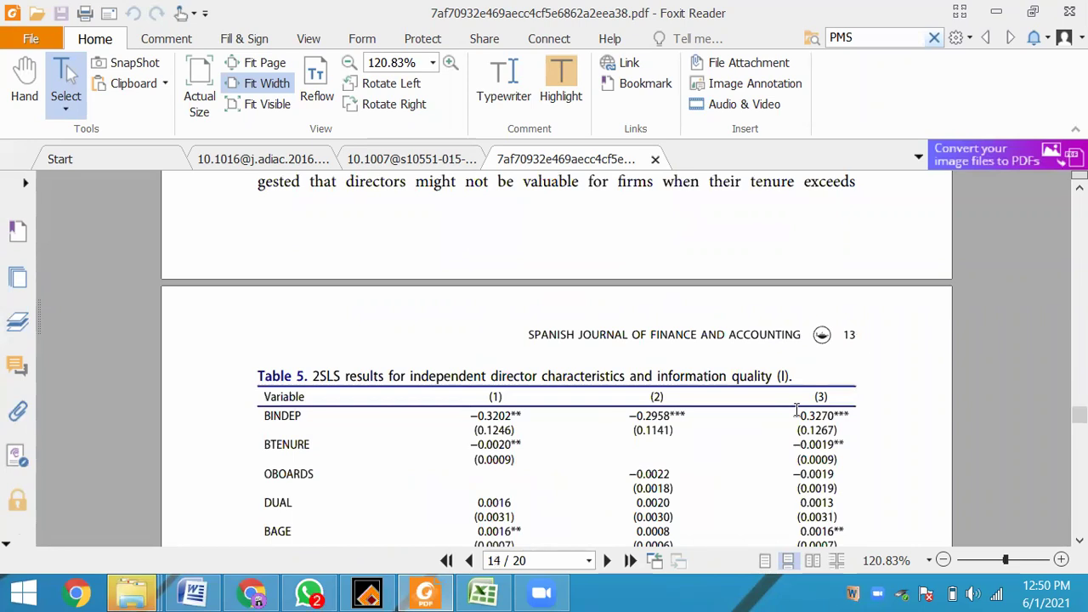
scroll(796, 409, "down", 5)
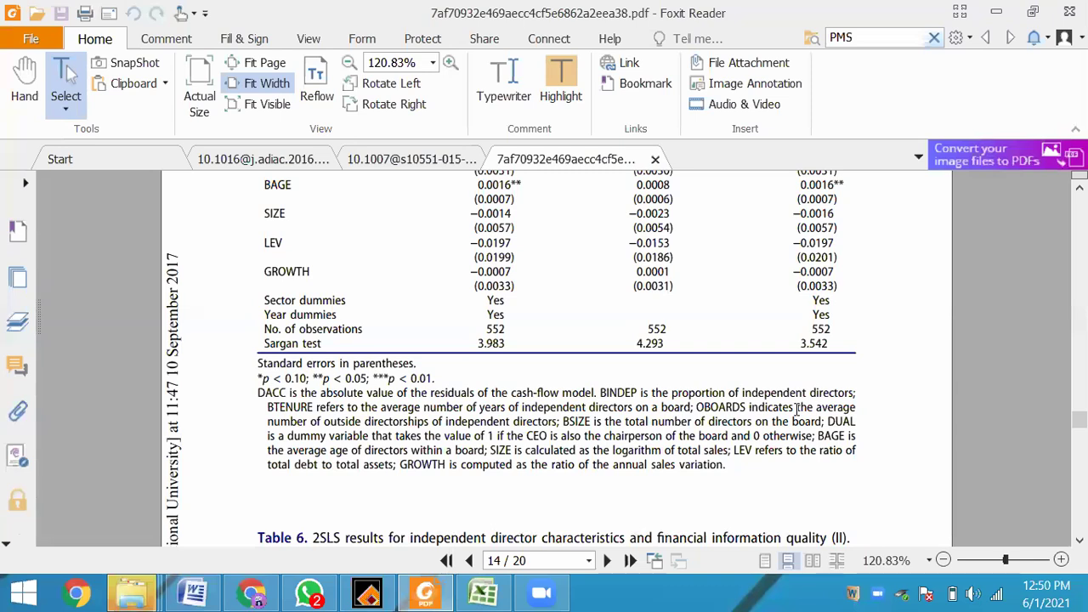
scroll(797, 409, "down", 5)
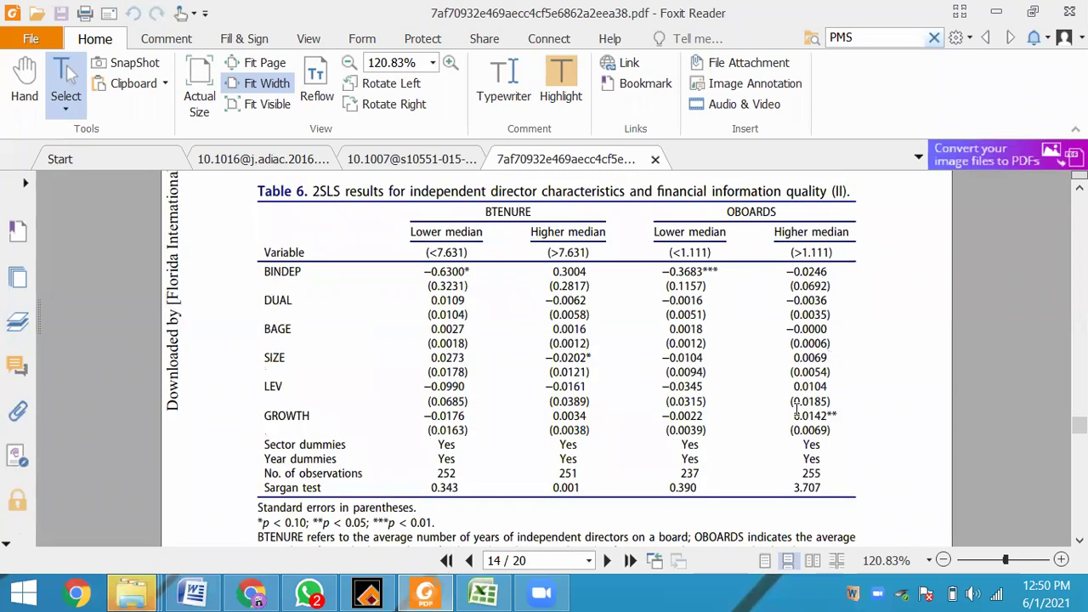
scroll(796, 412, "down", 5)
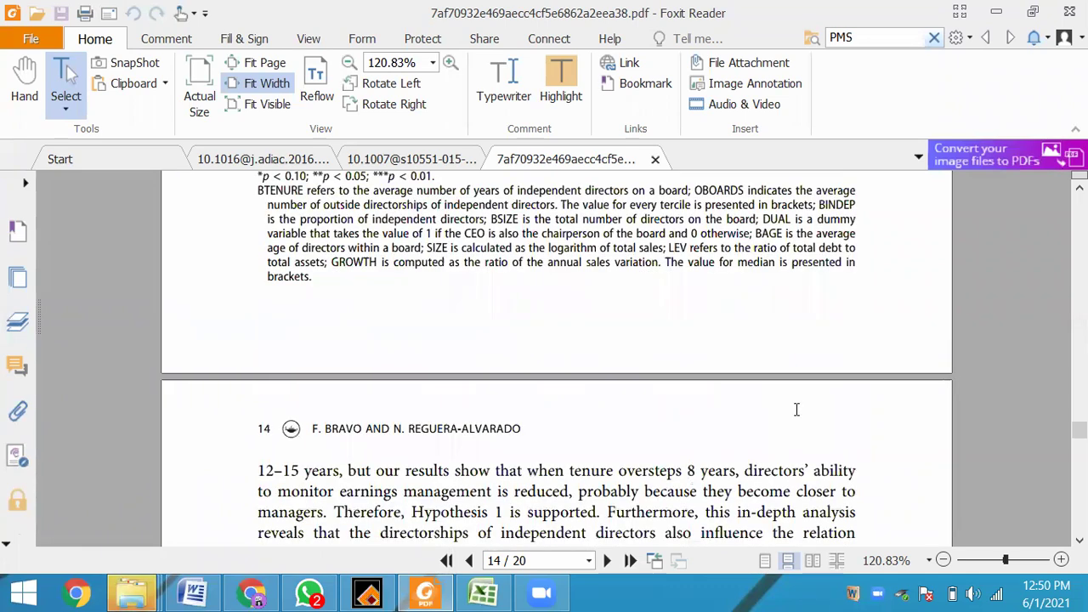
scroll(797, 409, "down", 10)
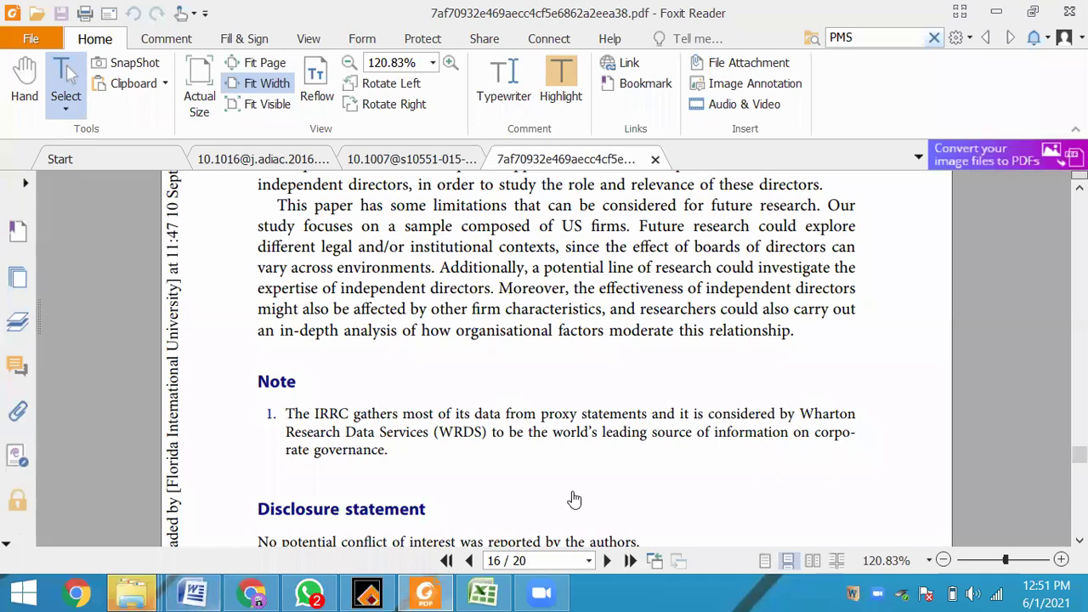
left_click(309, 593)
scroll(621, 297, "up", 5)
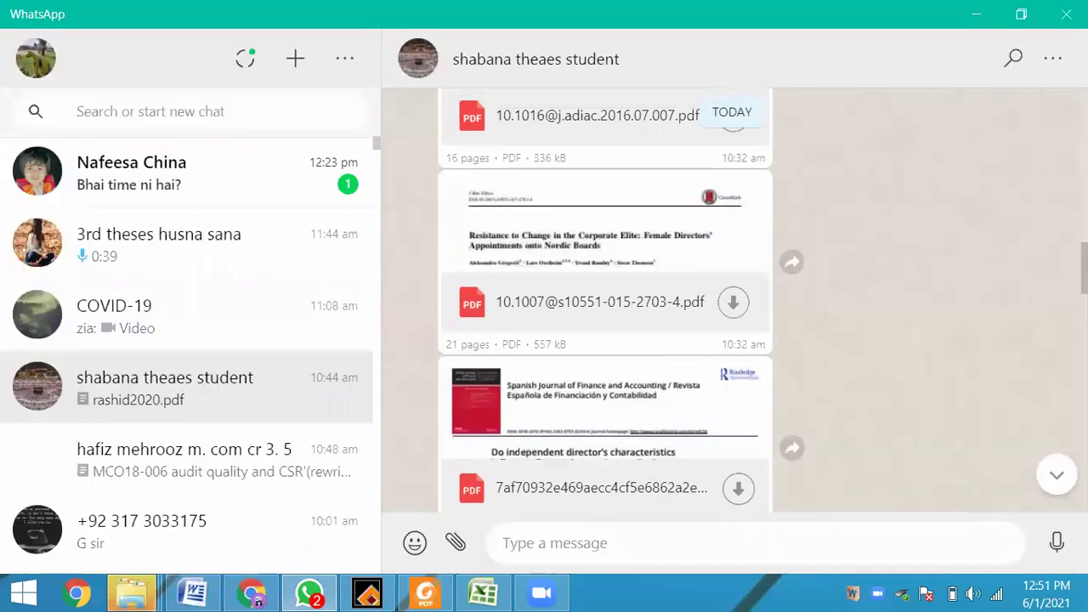
scroll(730, 297, "down", 2)
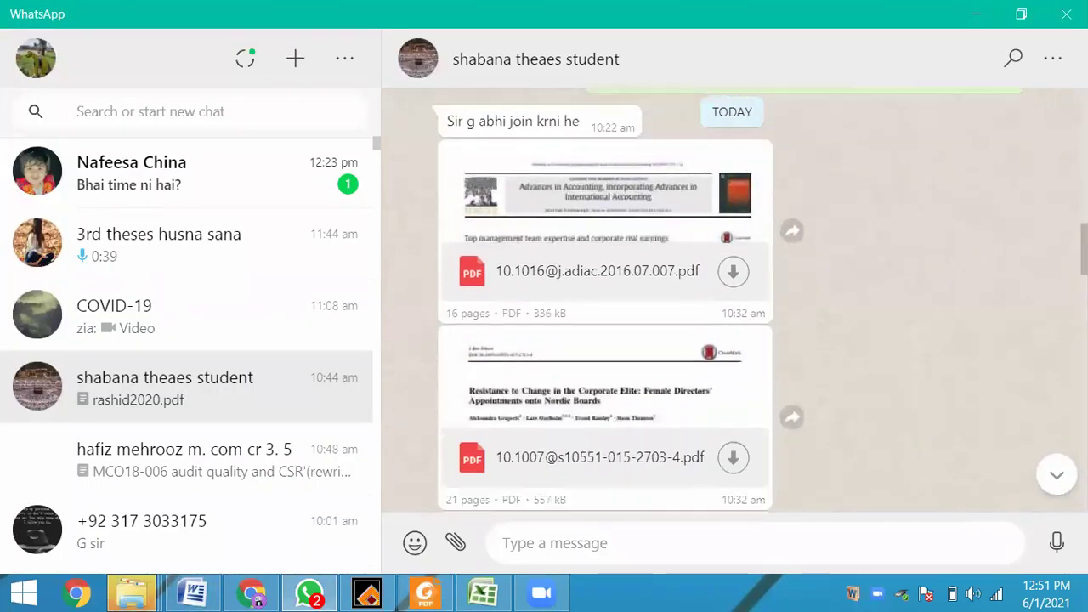
scroll(731, 297, "up", 3)
scroll(731, 298, "down", 2)
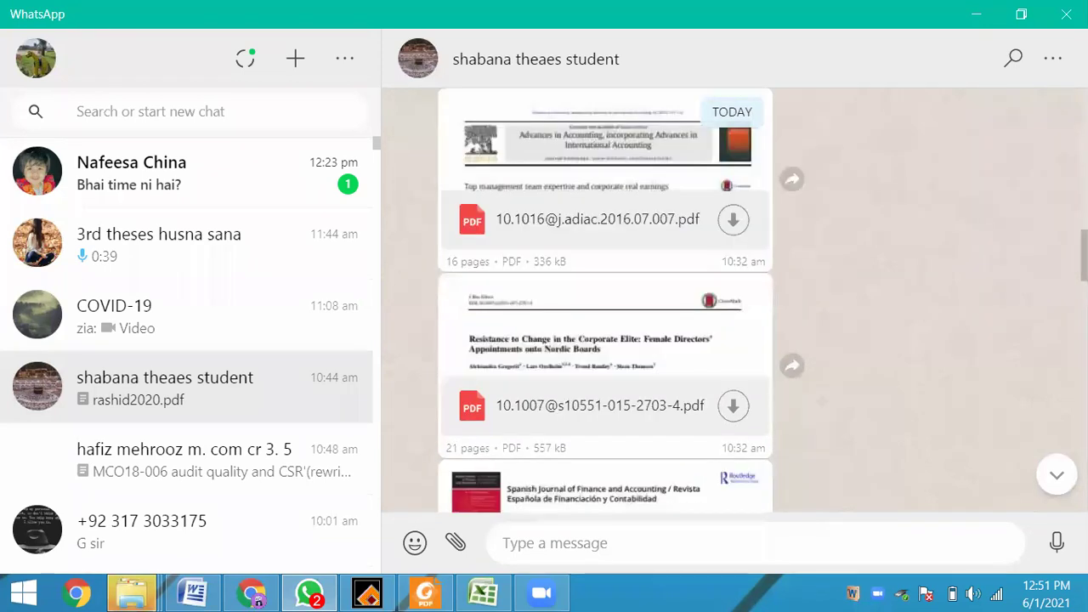
scroll(603, 297, "down", 5)
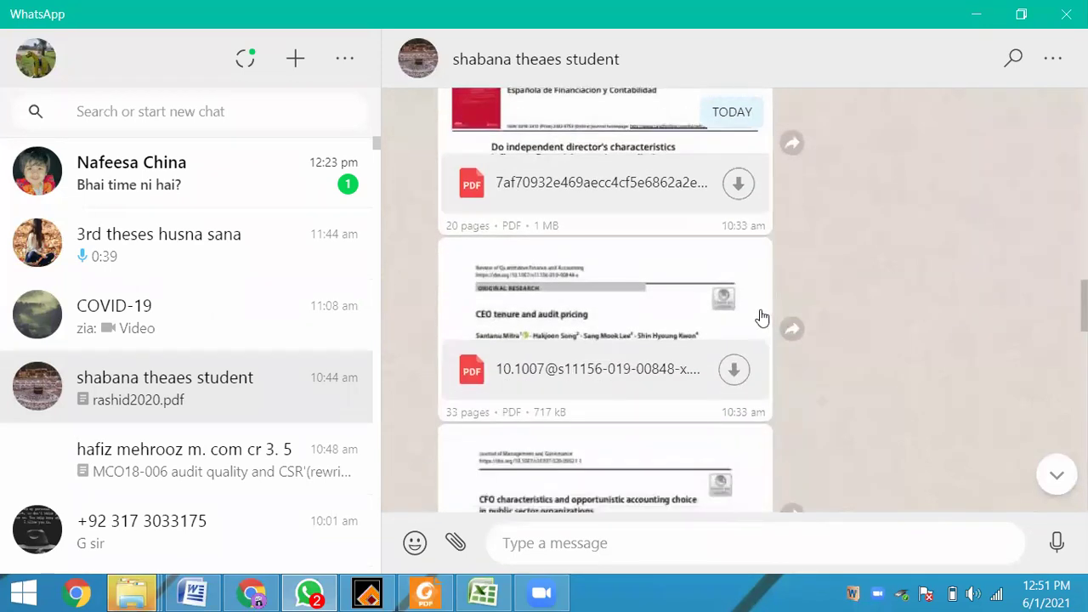
left_click(736, 372)
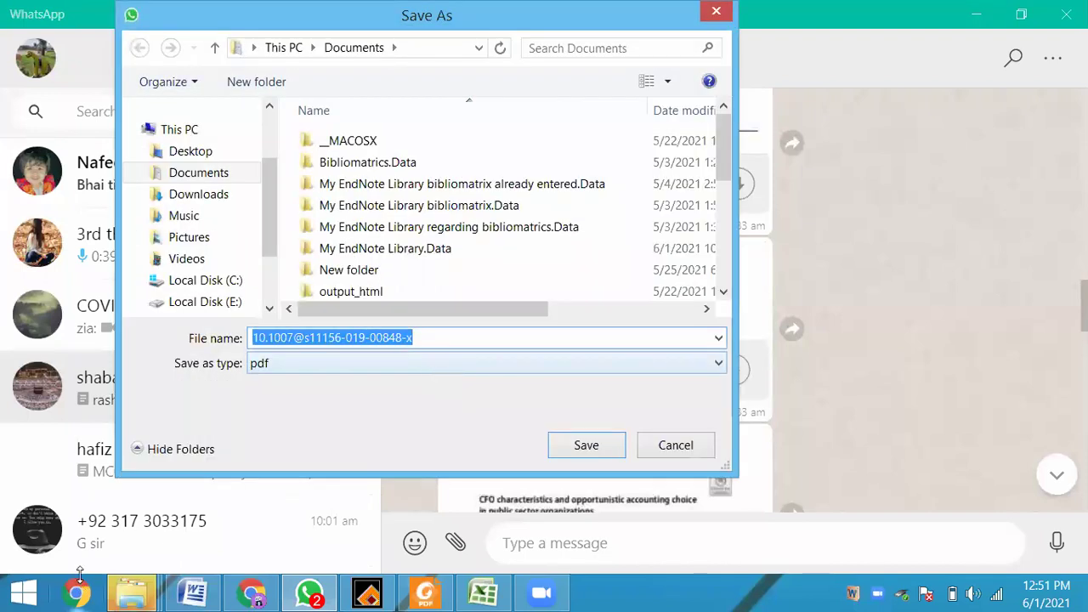
left_click(571, 449)
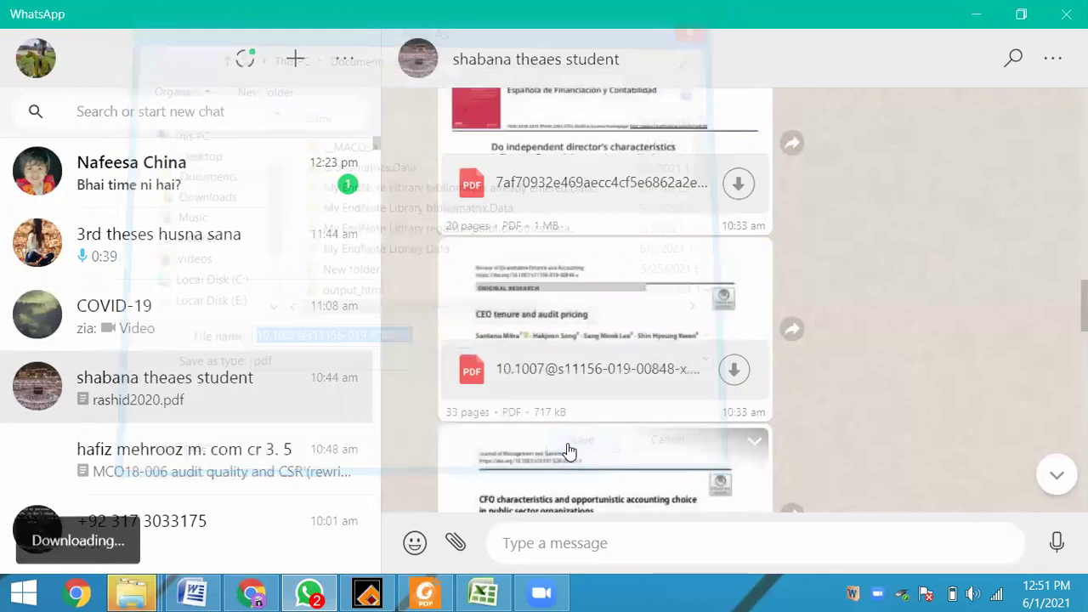
Open the downloaded CEO tenure and audit pricing paper in Foxit Reader and look through its abstract, introduction, hypotheses and sample selection.
left_click(193, 535)
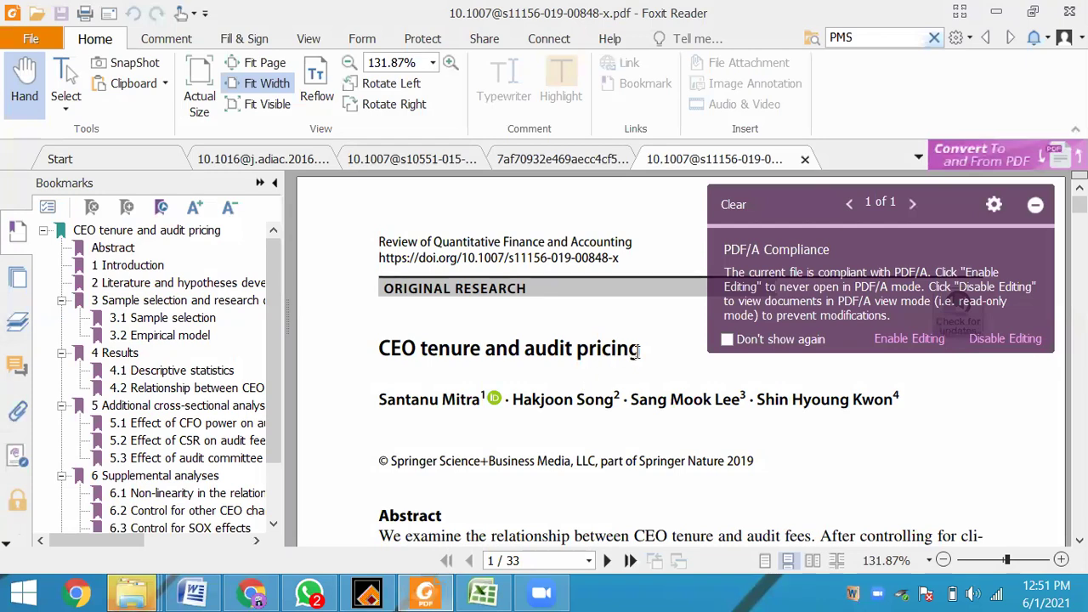
left_click(1035, 205)
scroll(842, 383, "down", 4)
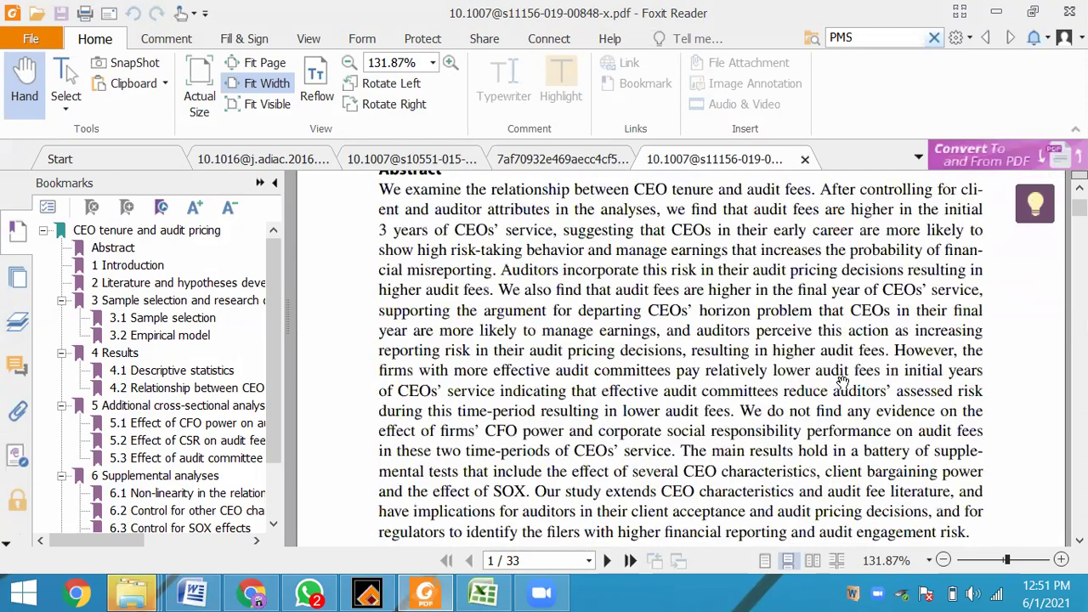
scroll(841, 380, "down", 10)
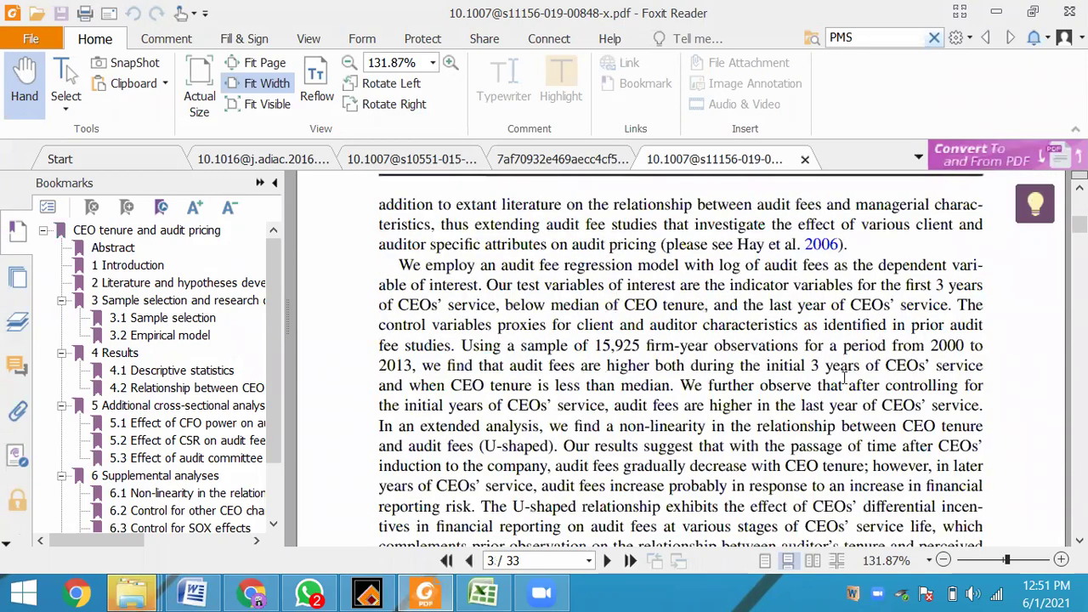
scroll(844, 380, "down", 5)
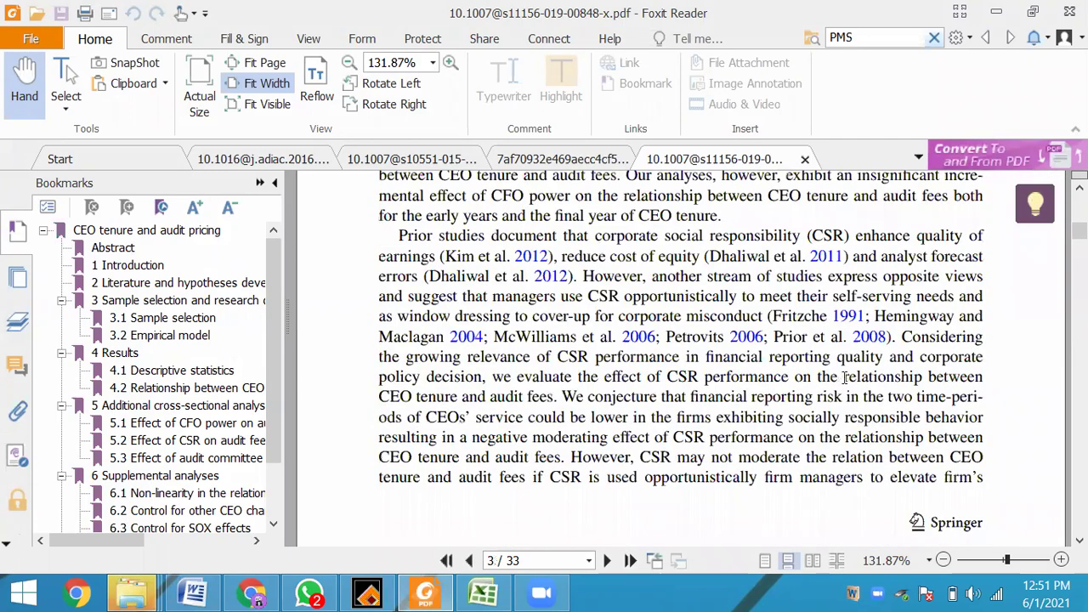
scroll(844, 379, "down", 10)
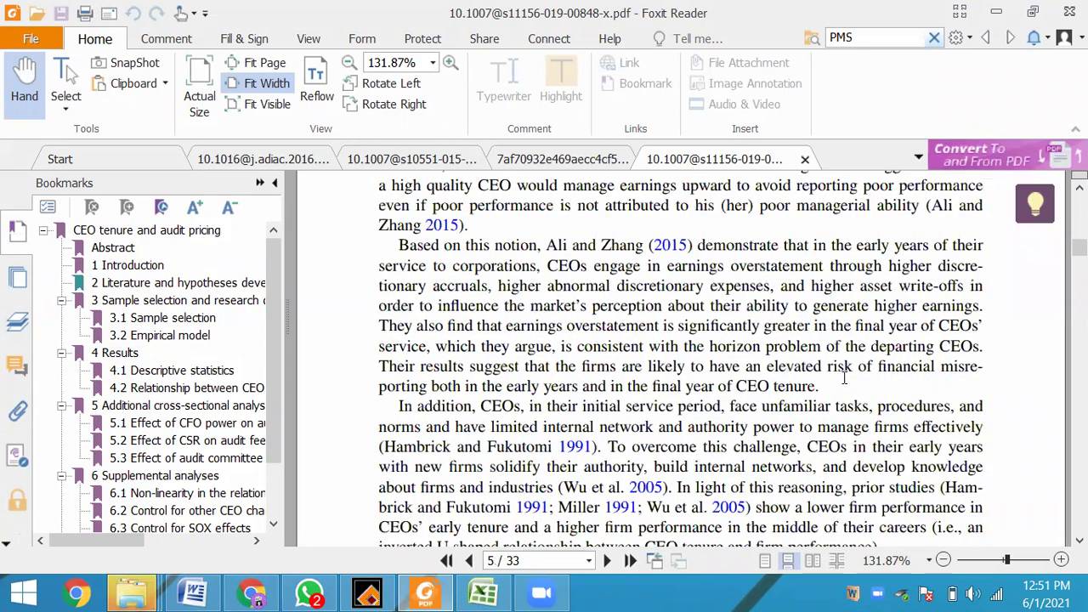
scroll(842, 383, "down", 10)
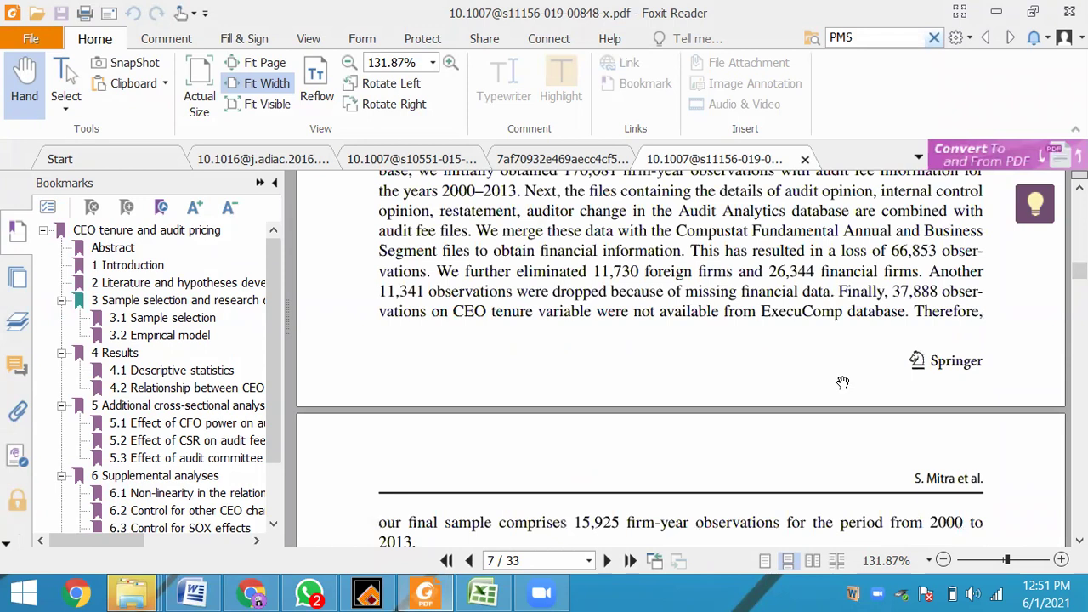
scroll(843, 382, "up", 4)
Examine the audit fee model in section 3.2 and highlight the dependent variable "audit fees" in the text below it.
scroll(842, 382, "down", 8)
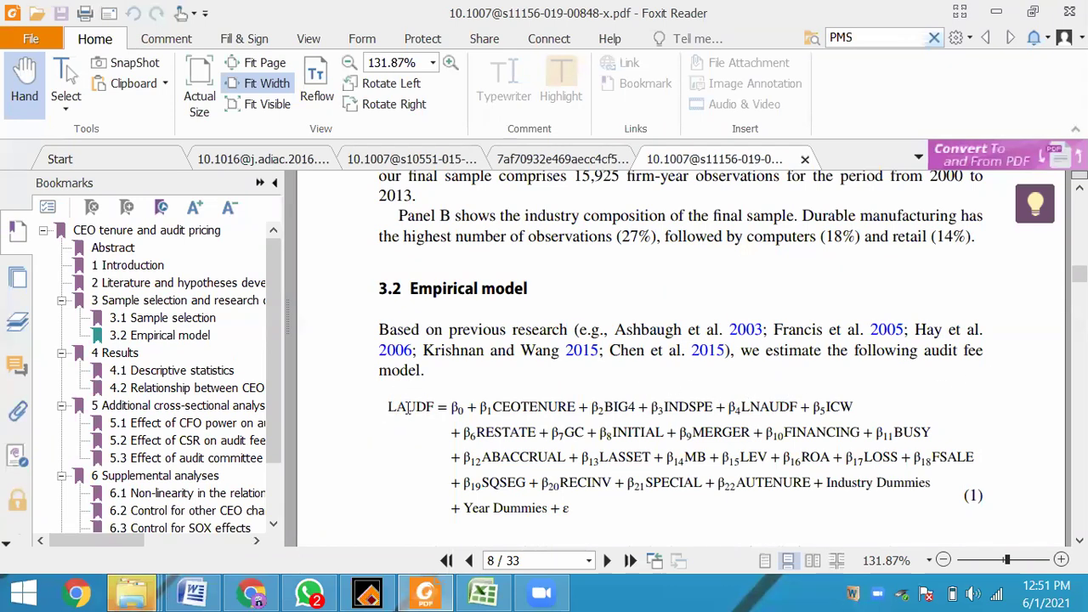
scroll(408, 408, "down", 2)
scroll(605, 365, "down", 3)
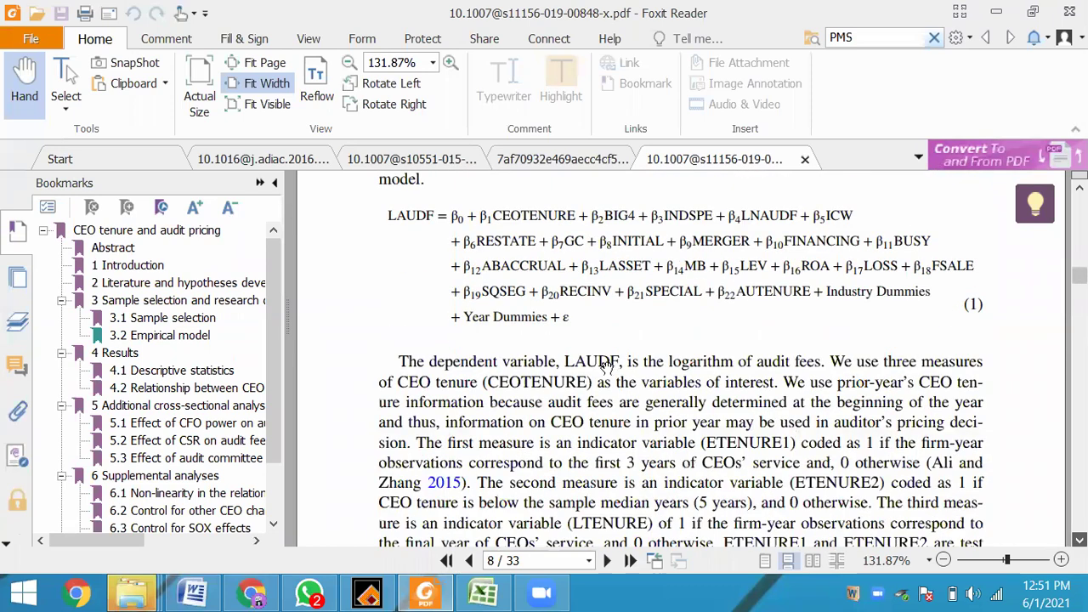
scroll(561, 349, "down", 1)
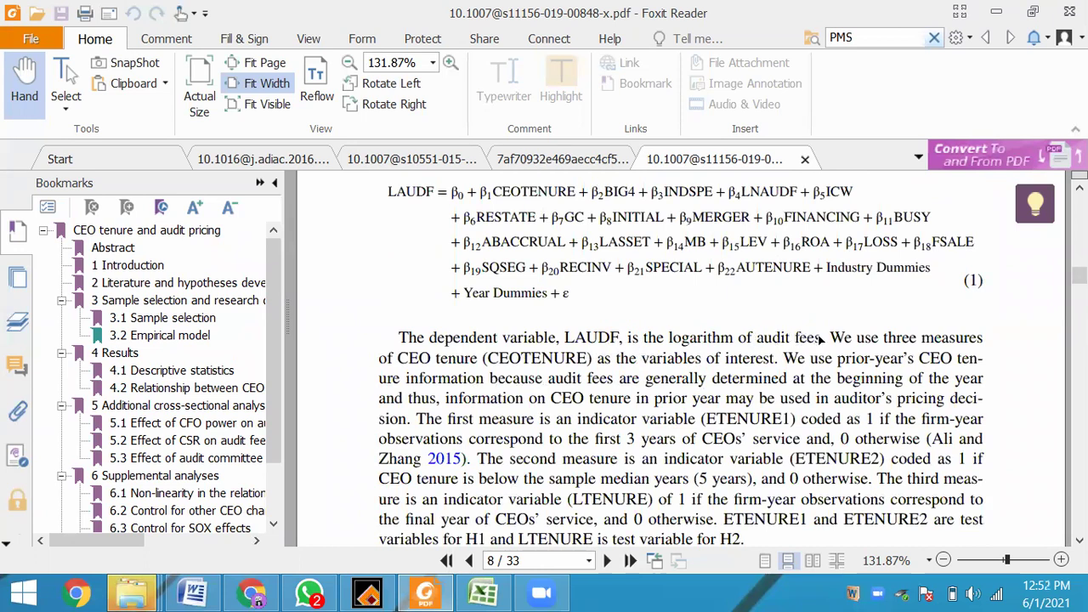
left_click_drag(757, 338, 821, 339)
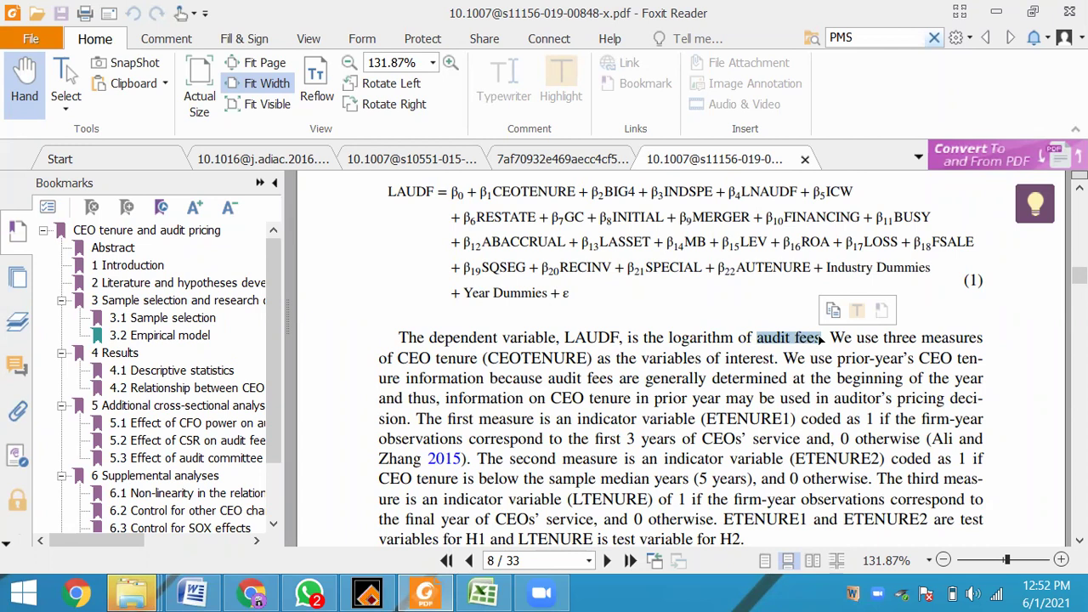
left_click(299, 592)
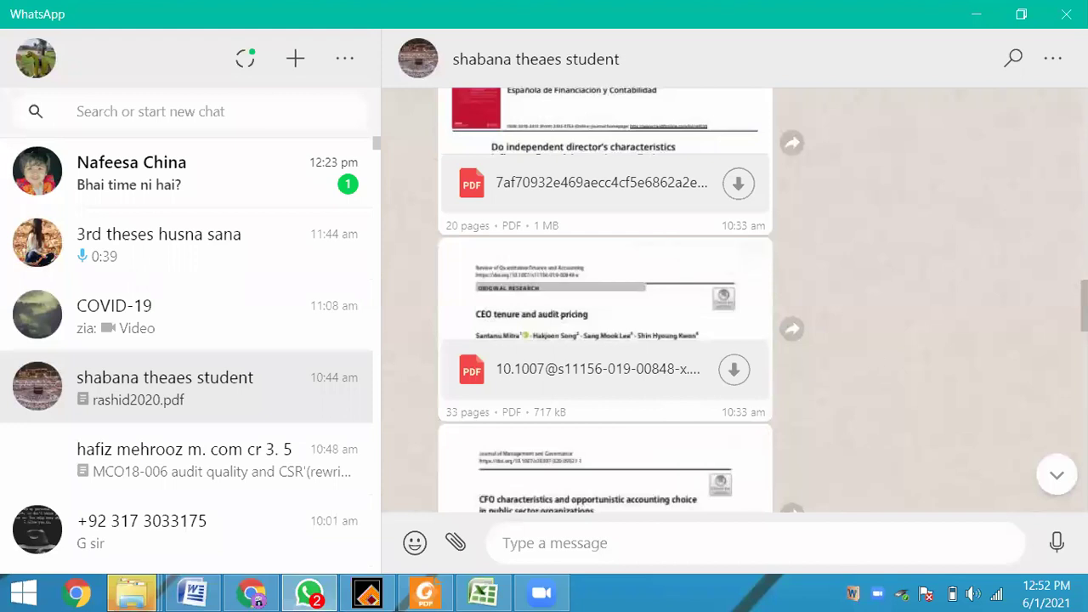
scroll(680, 382, "down", 1)
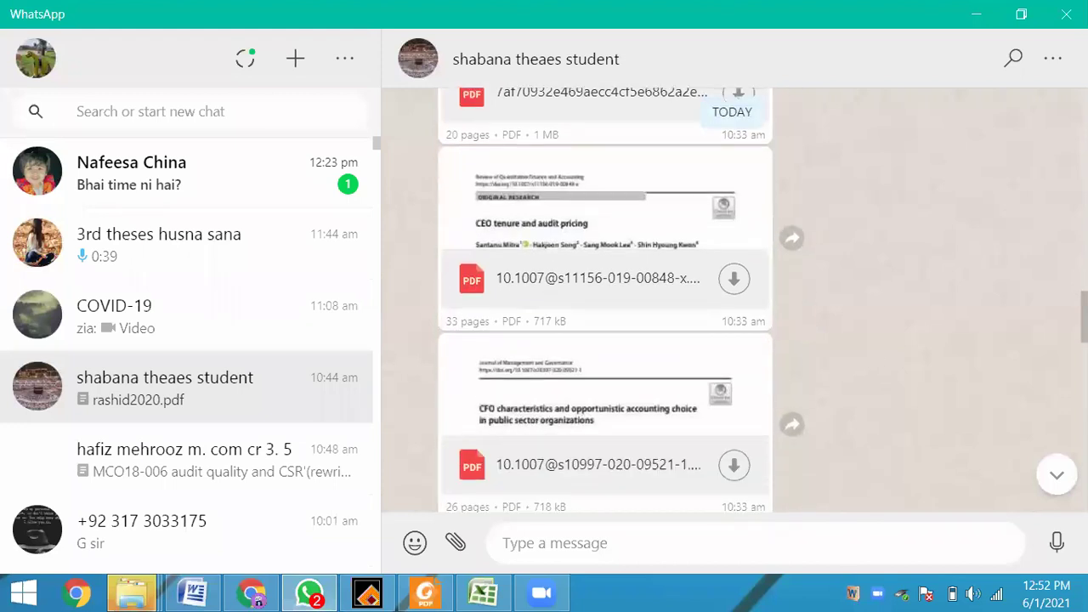
left_click(736, 466)
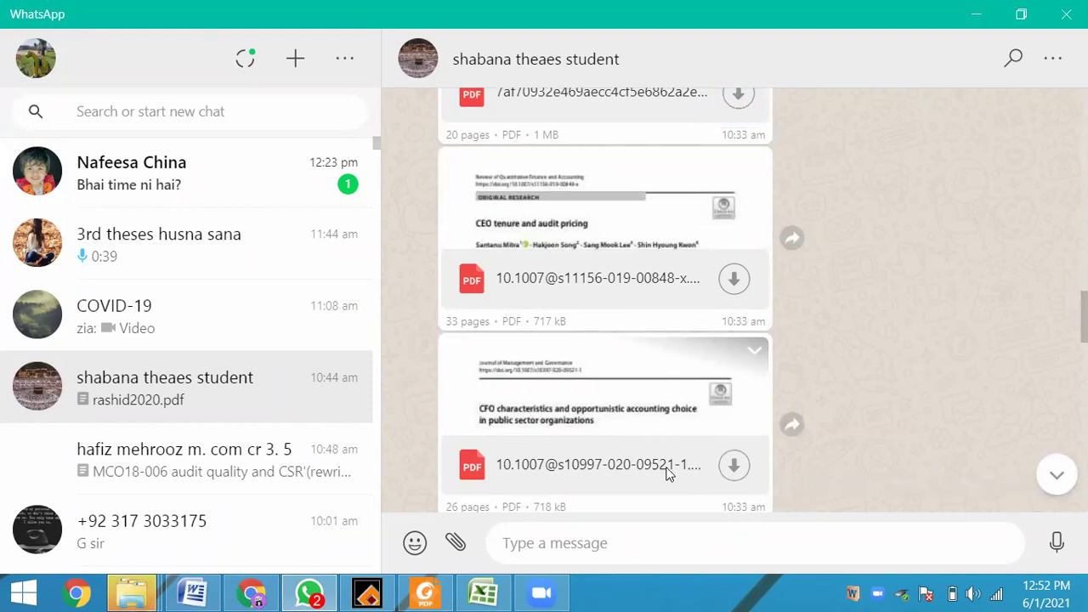
left_click(581, 448)
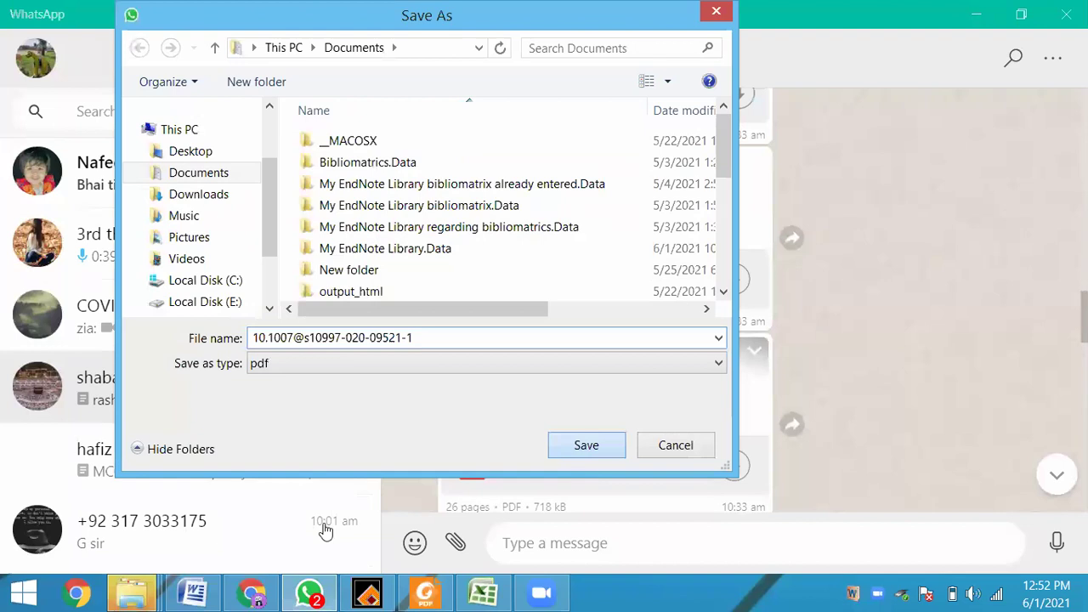
left_click(192, 535)
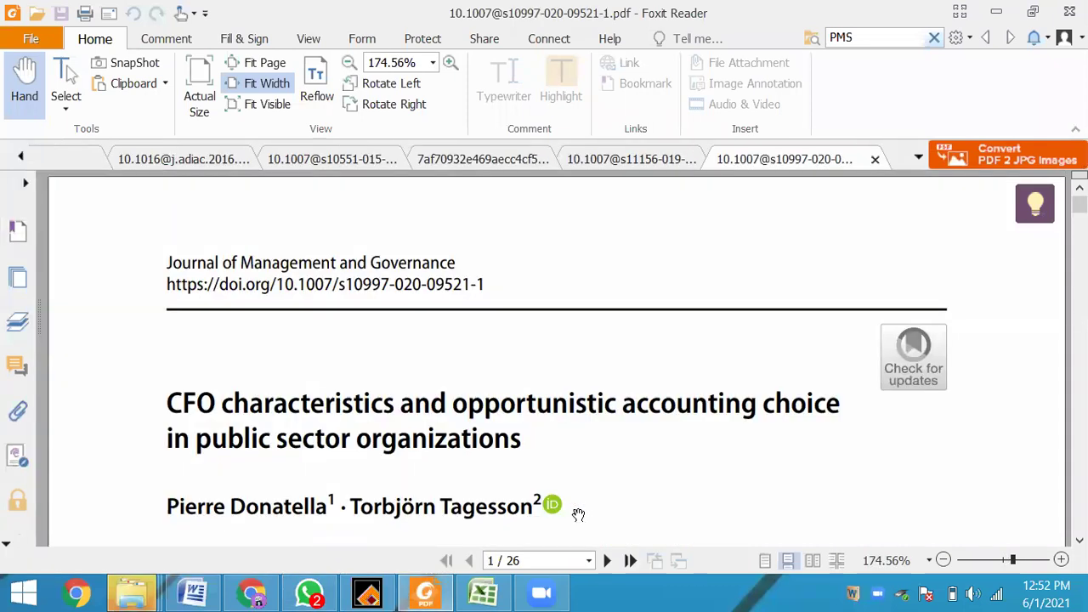
Look through the abstract, theory and hypotheses on CFO tenure, prior experience and gender in the CFO characteristics paper.
scroll(868, 472, "down", 5)
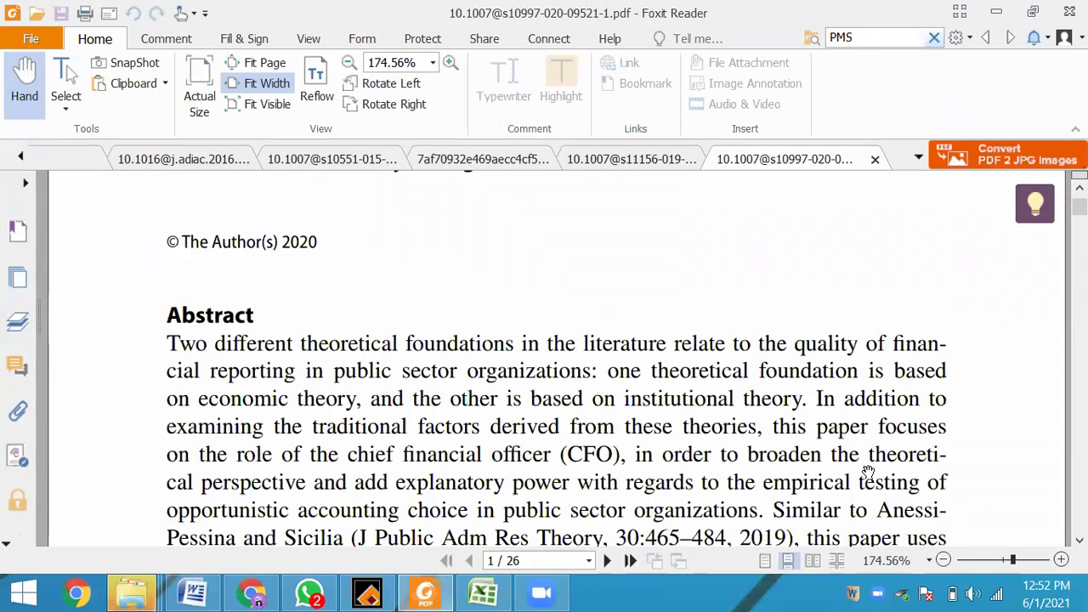
scroll(868, 473, "down", 15)
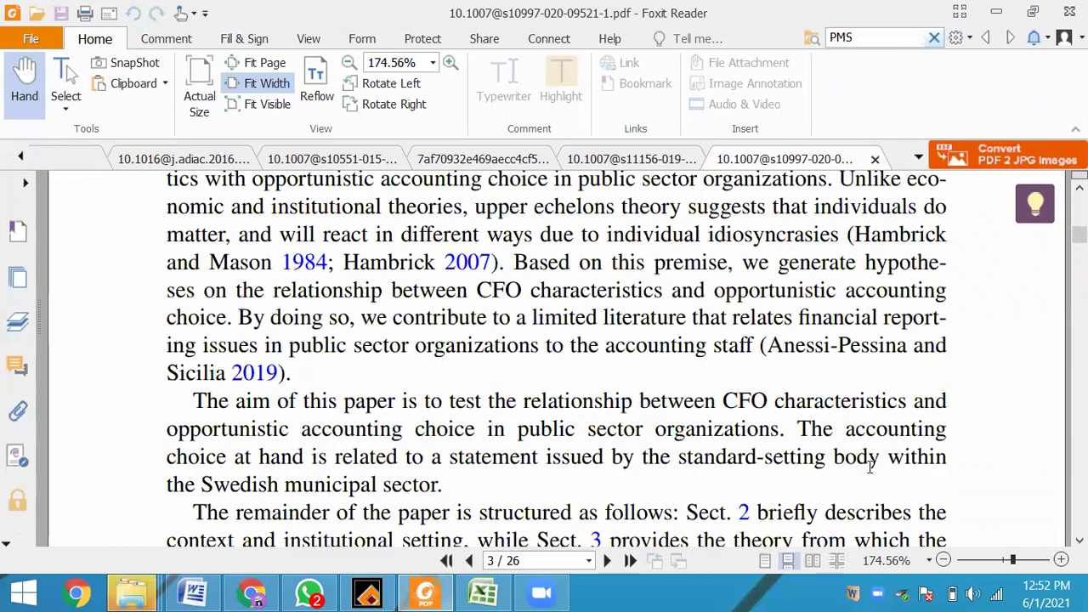
scroll(870, 466, "down", 15)
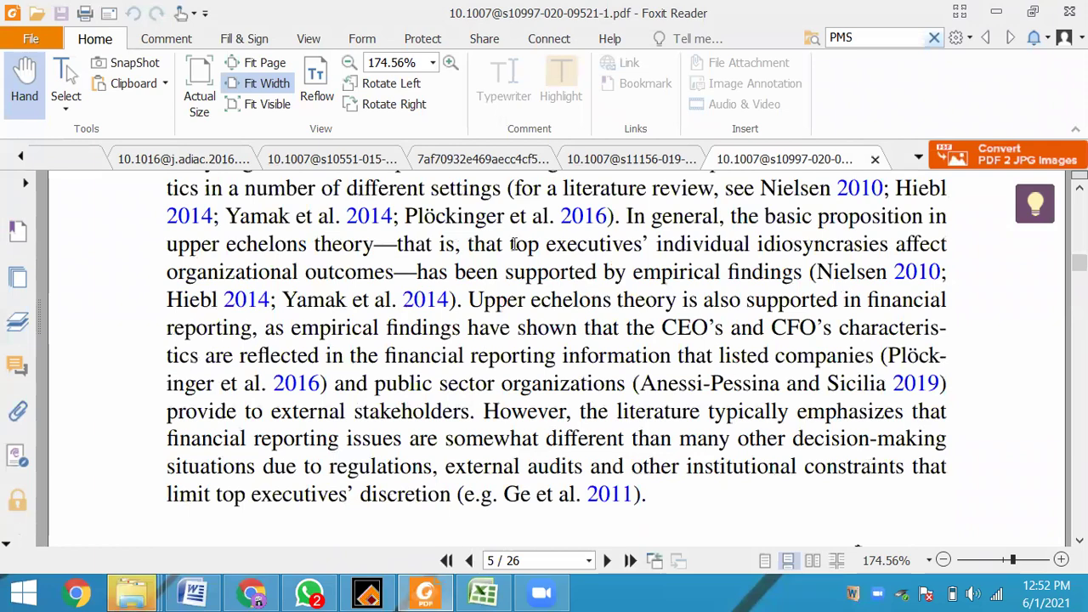
scroll(812, 448, "down", 5)
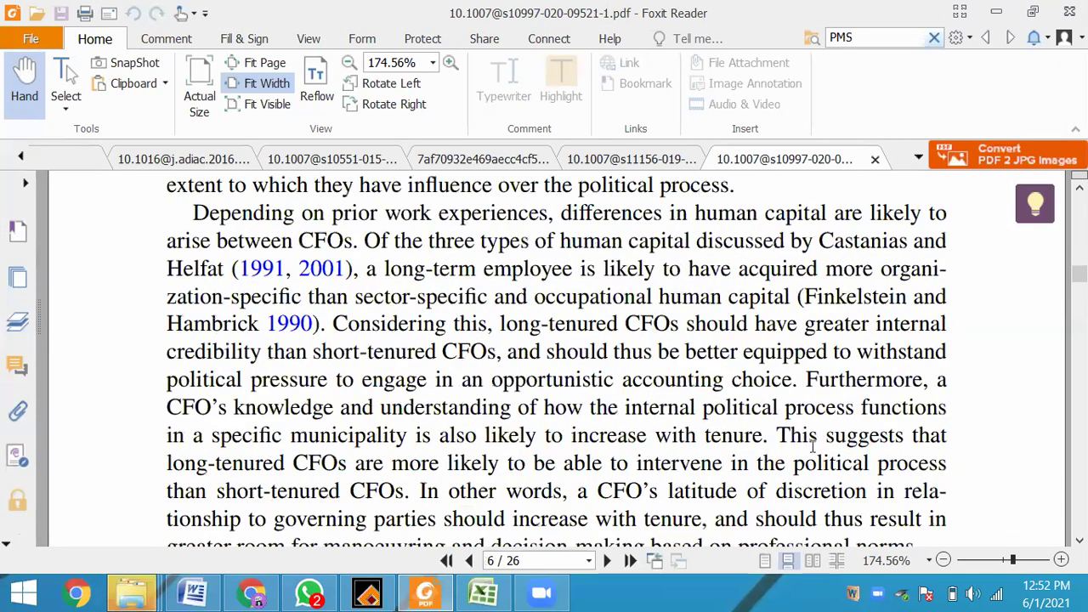
scroll(812, 448, "down", 5)
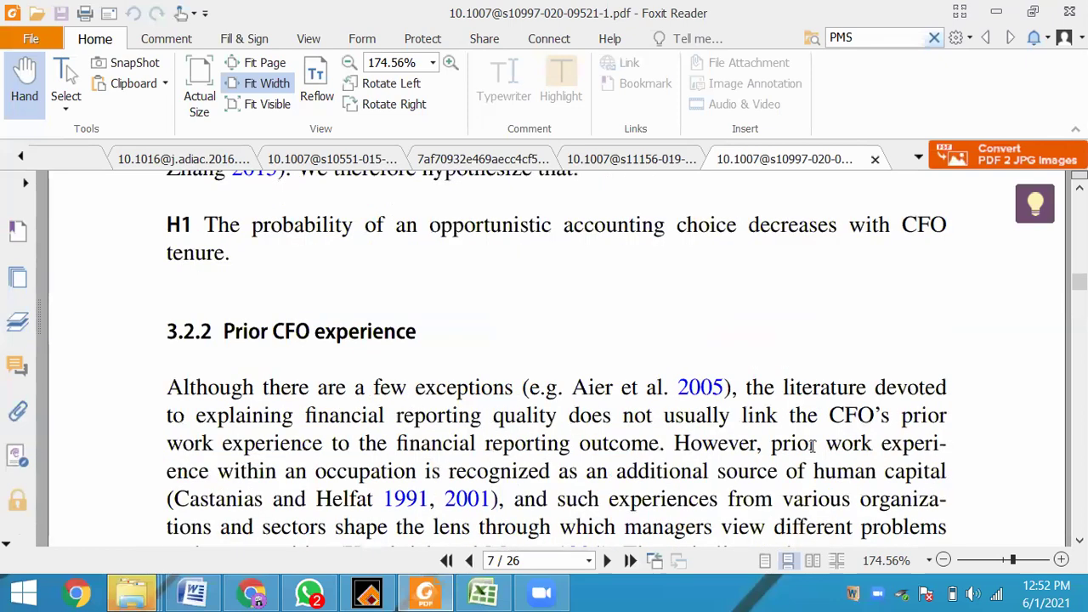
scroll(812, 448, "down", 5)
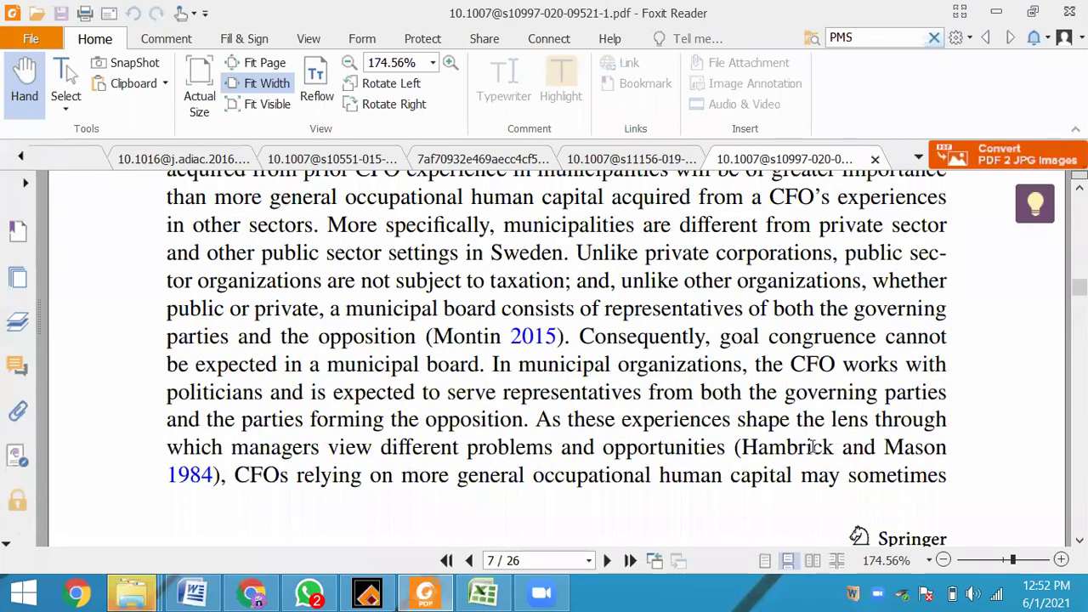
scroll(811, 448, "down", 5)
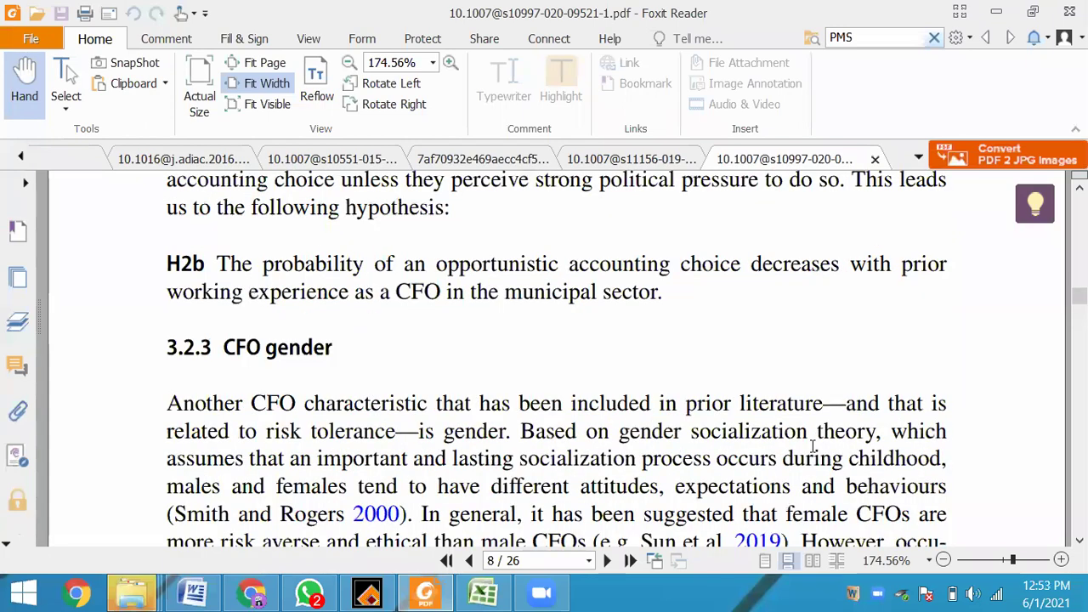
scroll(811, 447, "down", 5)
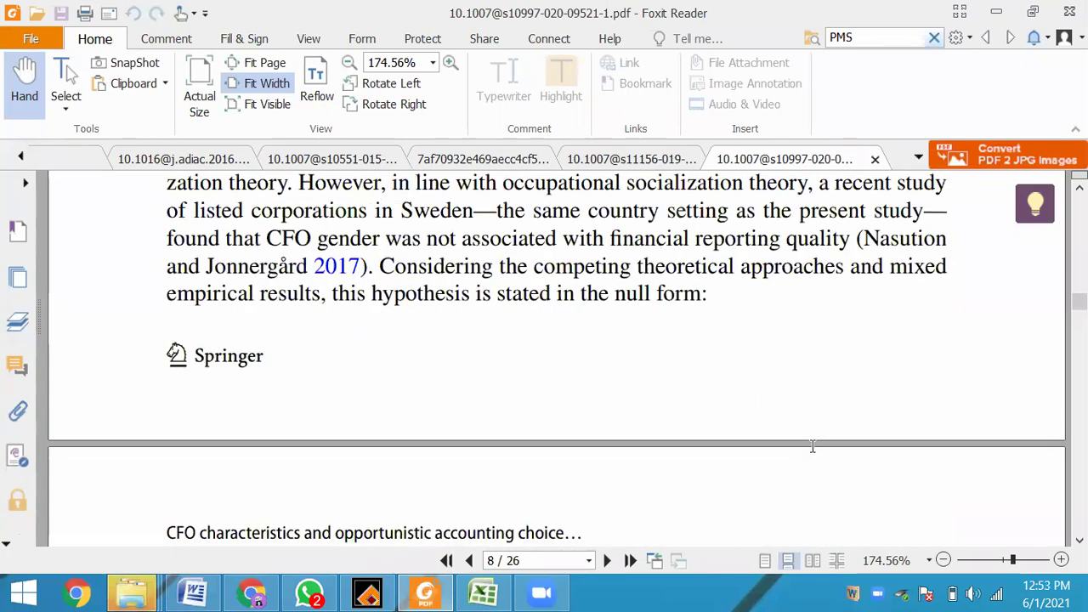
Examine the Method section for the data selection and how the dependent and independent variables are measured.
scroll(811, 446, "down", 3)
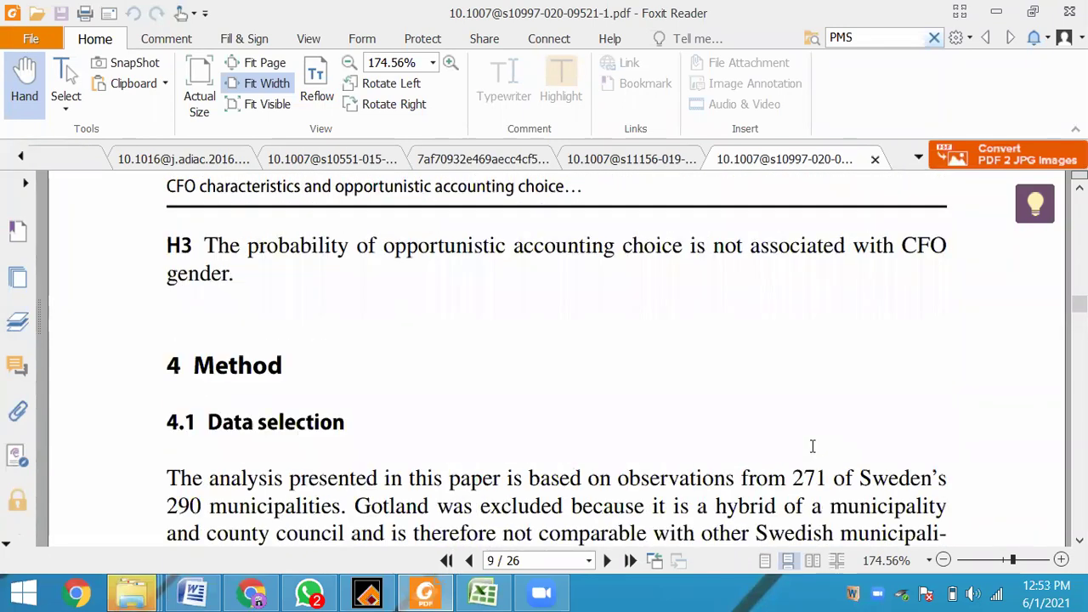
scroll(812, 447, "down", 8)
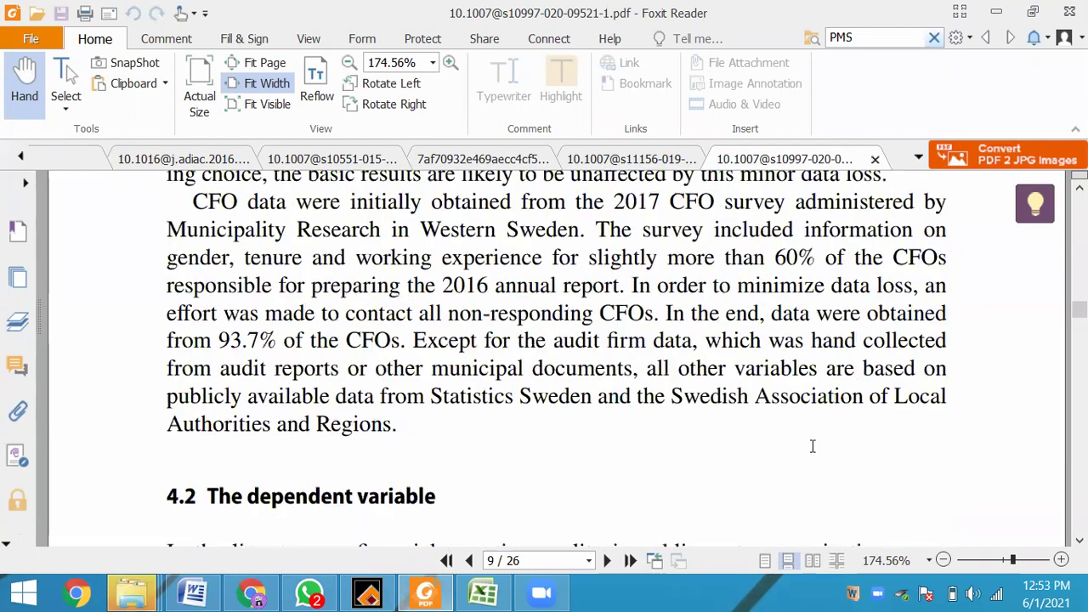
scroll(812, 446, "down", 5)
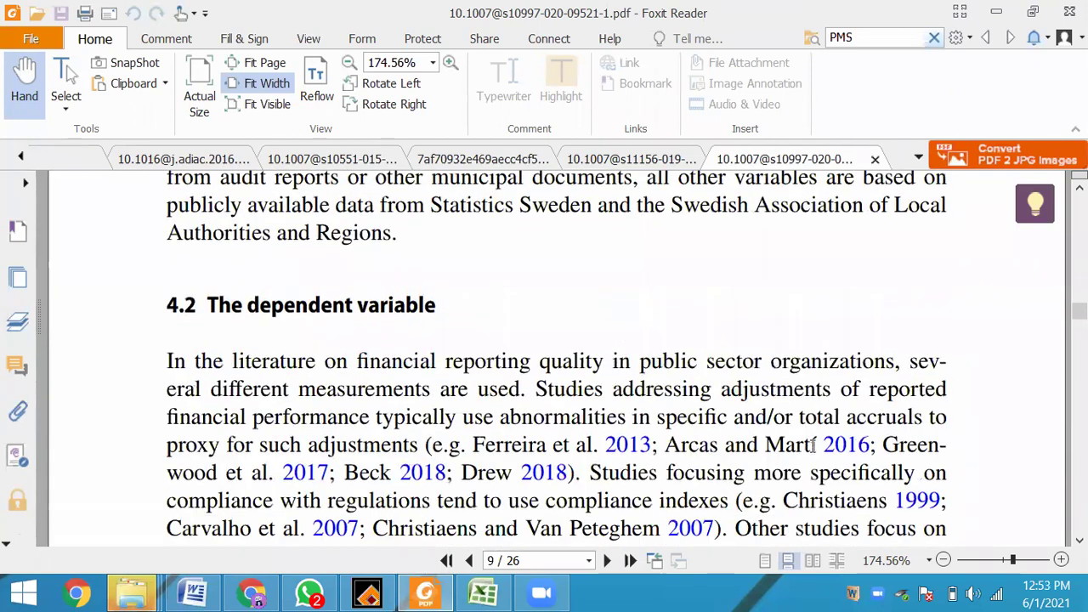
scroll(811, 449, "down", 4)
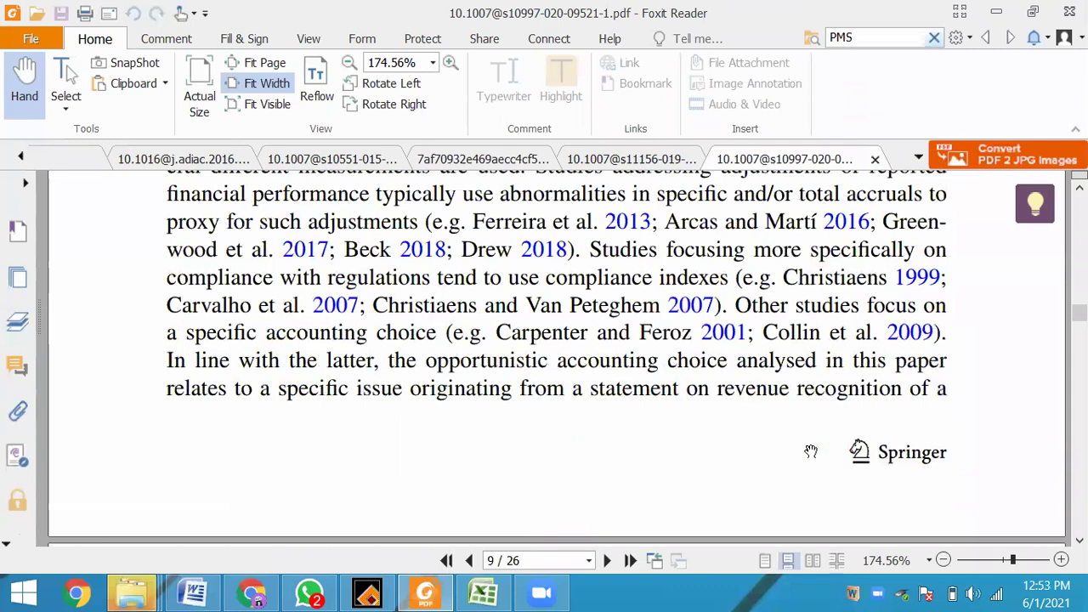
scroll(810, 451, "down", 5)
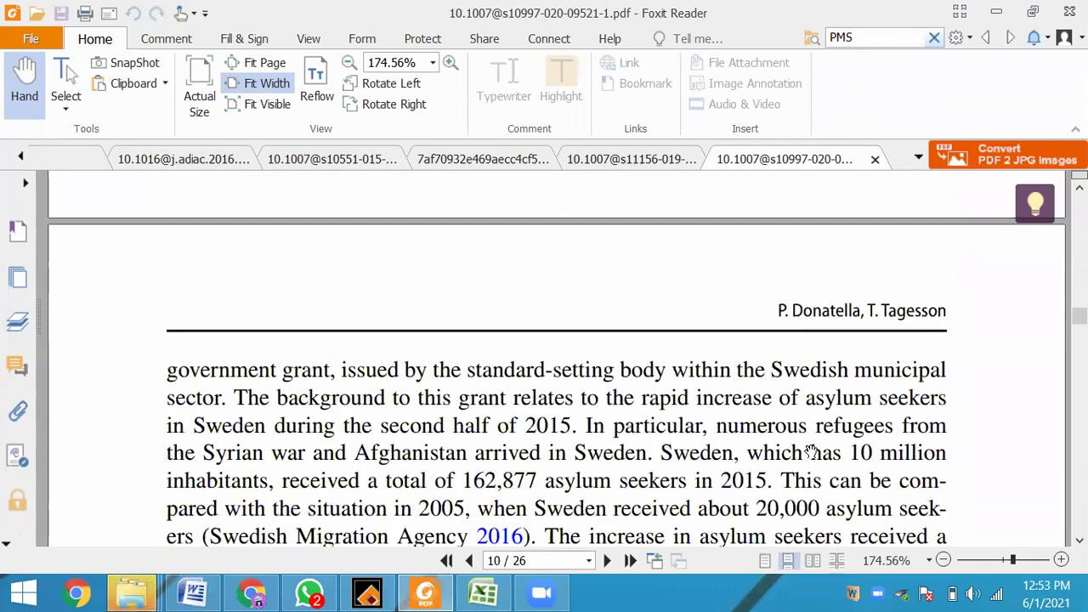
scroll(811, 450, "down", 5)
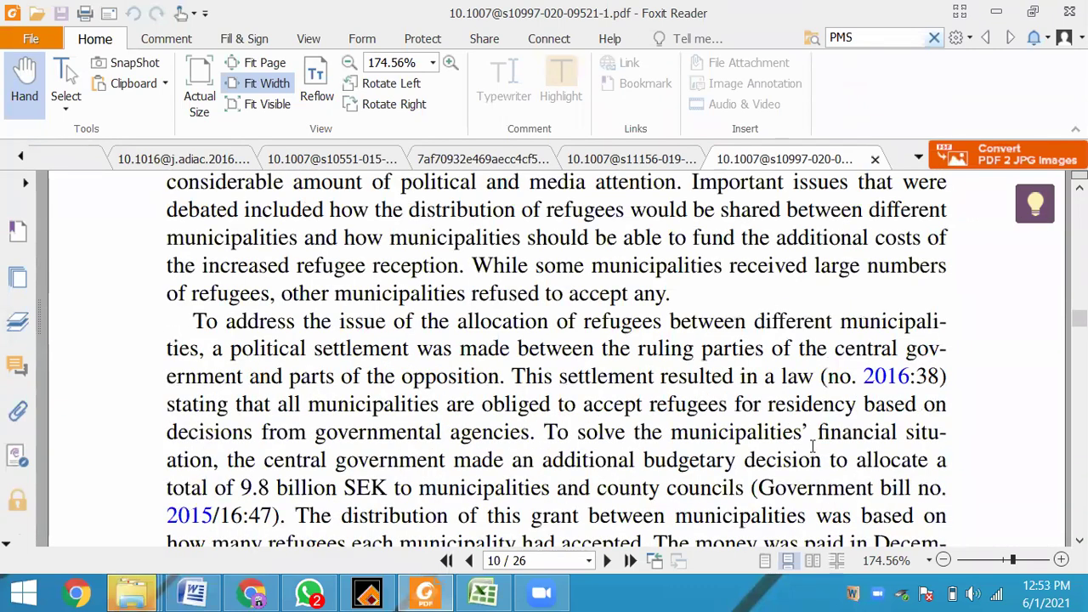
scroll(812, 446, "down", 10)
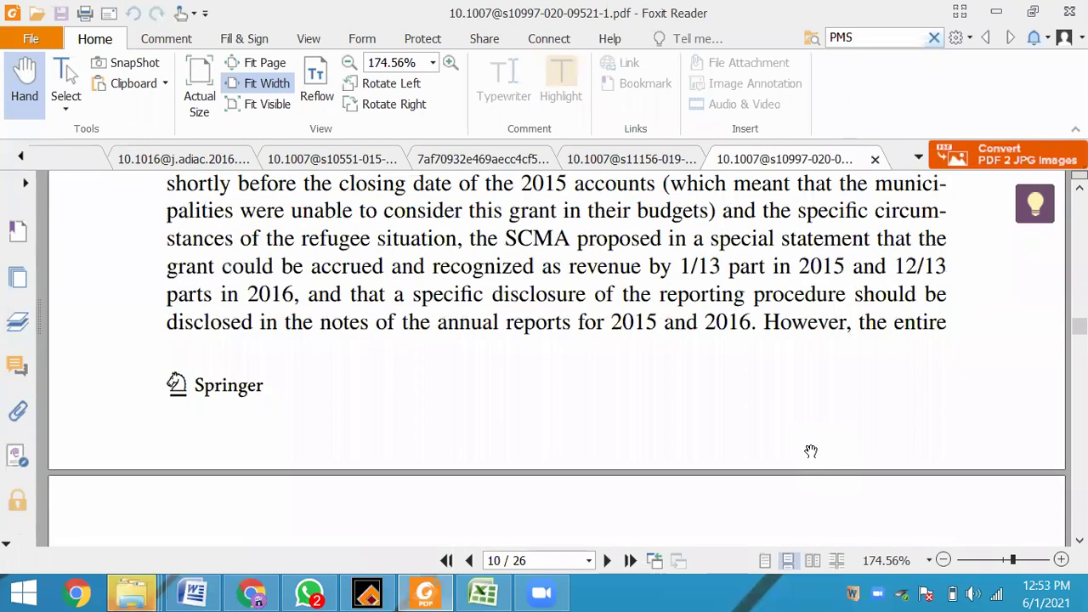
scroll(811, 446, "down", 4)
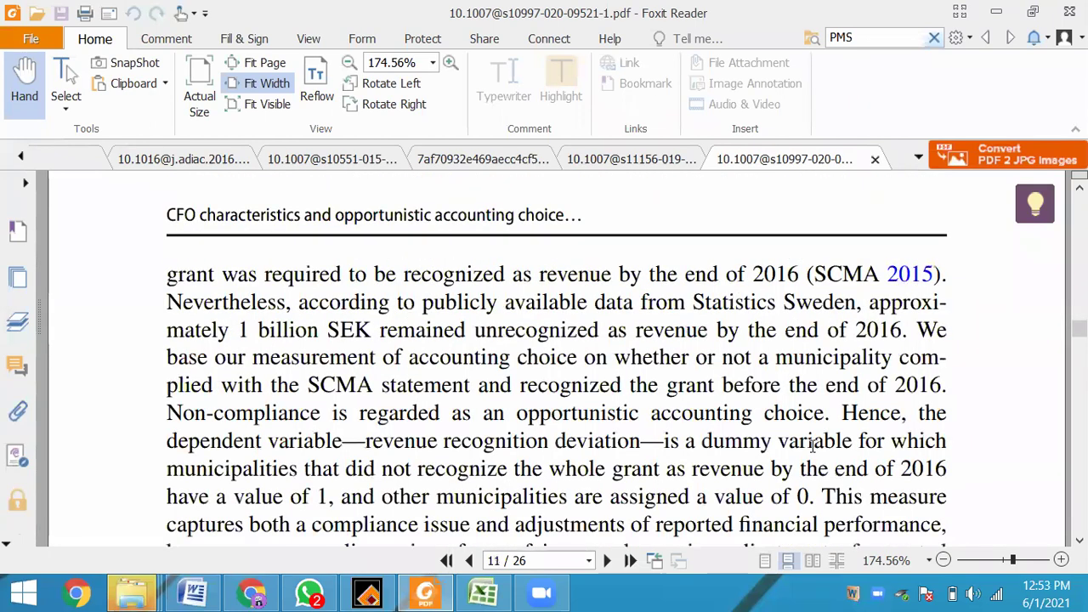
scroll(812, 446, "down", 4)
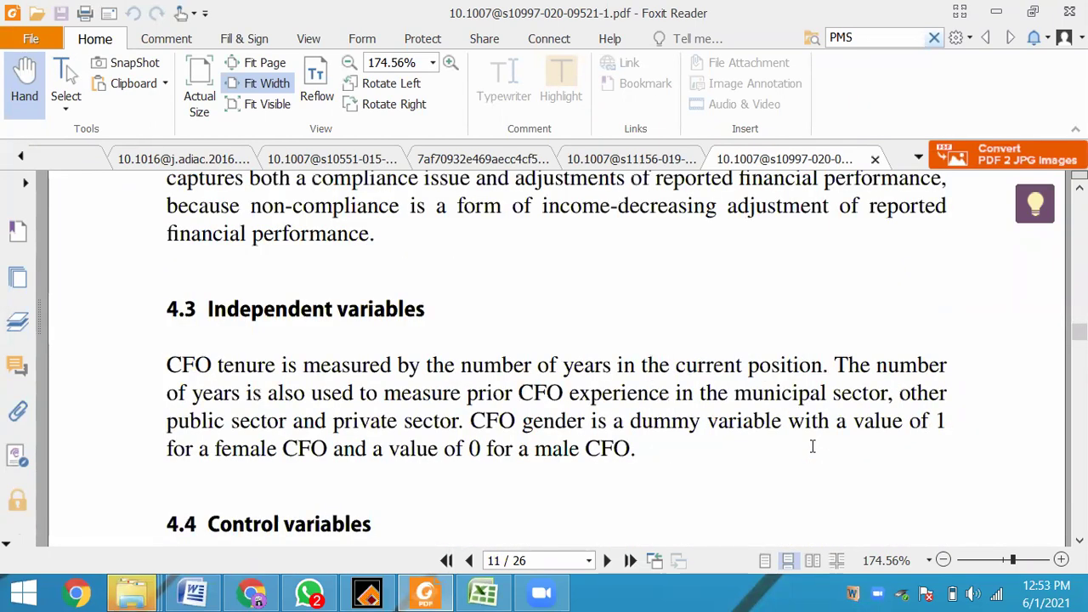
scroll(812, 446, "up", 8)
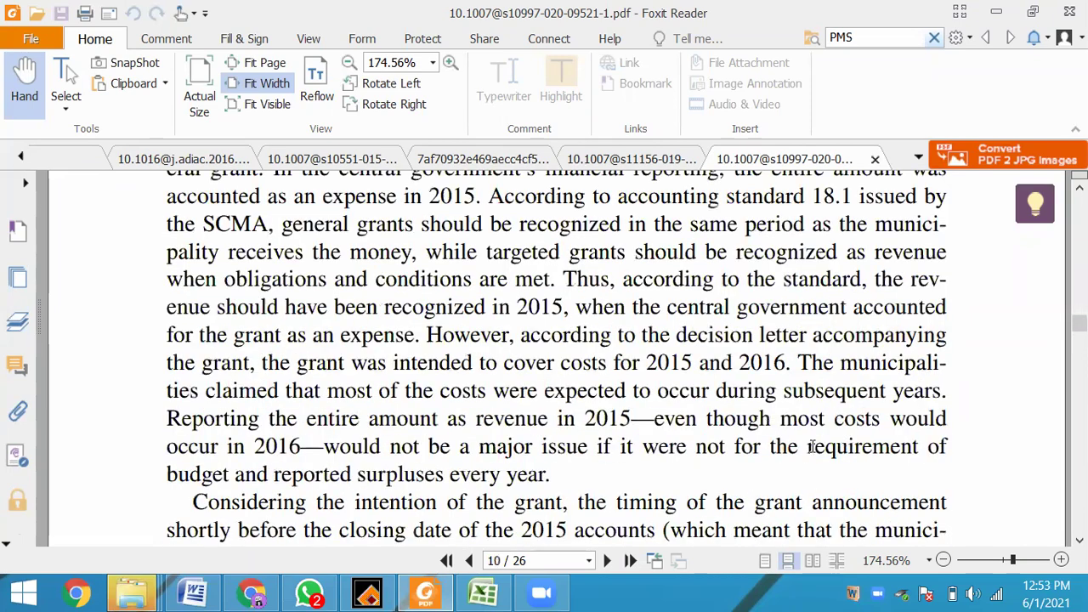
scroll(812, 446, "up", 5)
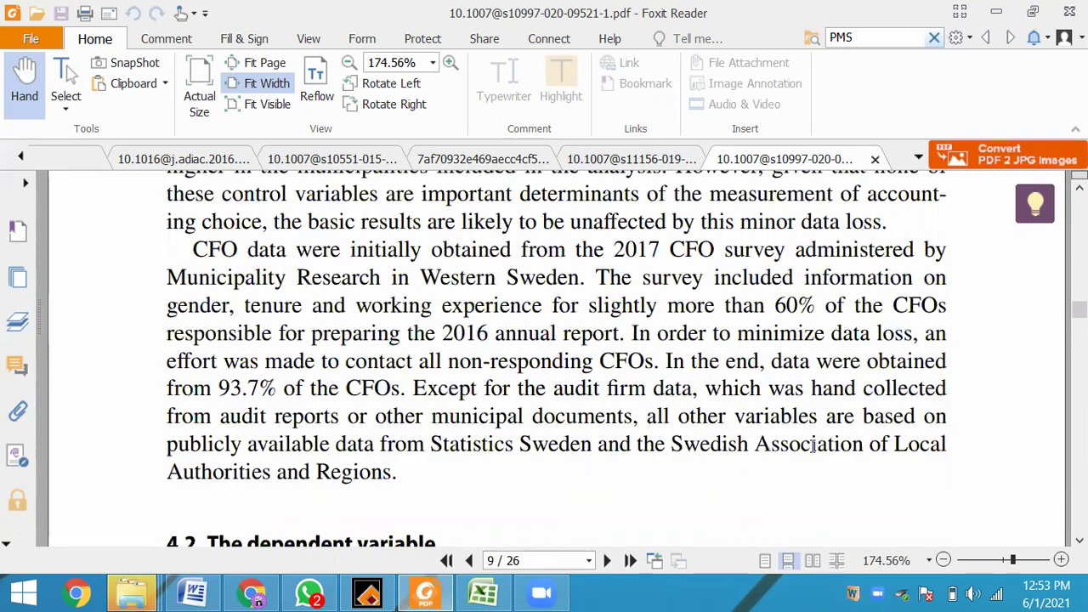
scroll(314, 316, "down", 4)
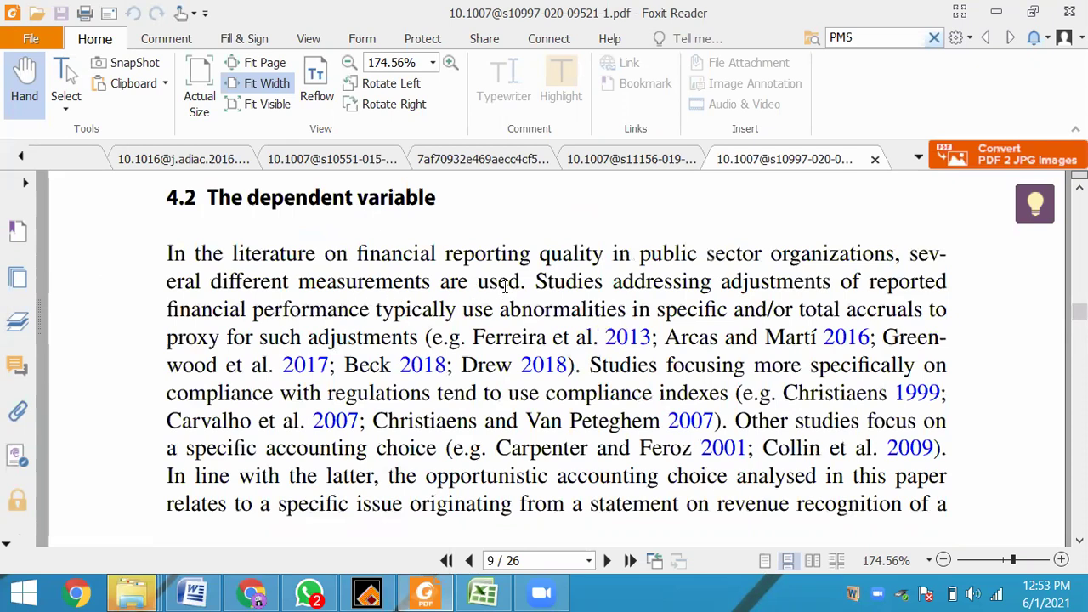
Highlight "financial reporting quality" in section 4.2, then look through the control variables and the descriptive statistics in Table 1.
left_click_drag(357, 254, 638, 258)
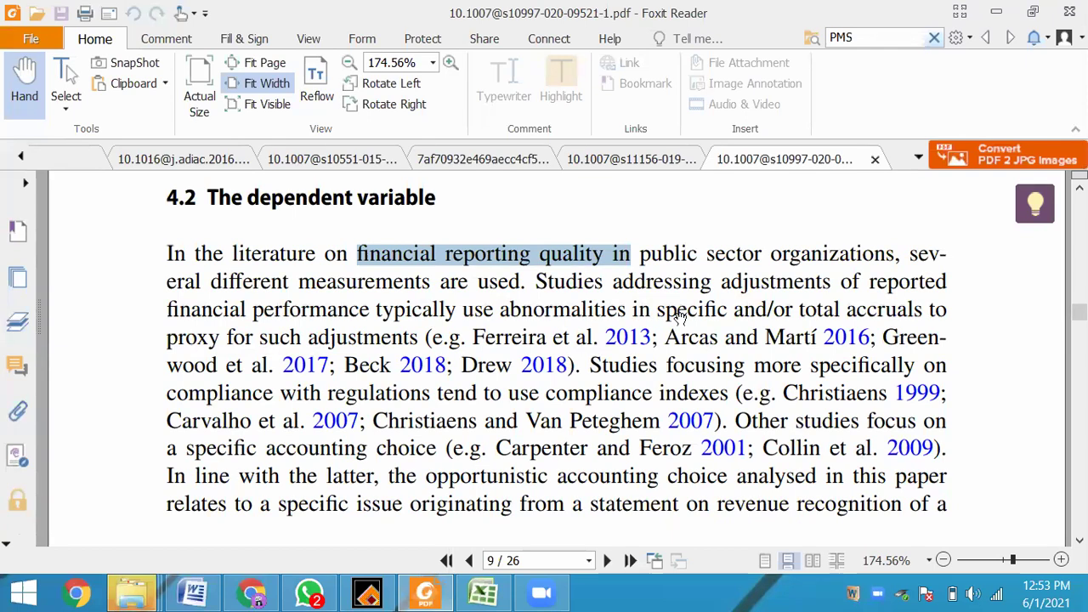
scroll(680, 315, "down", 10)
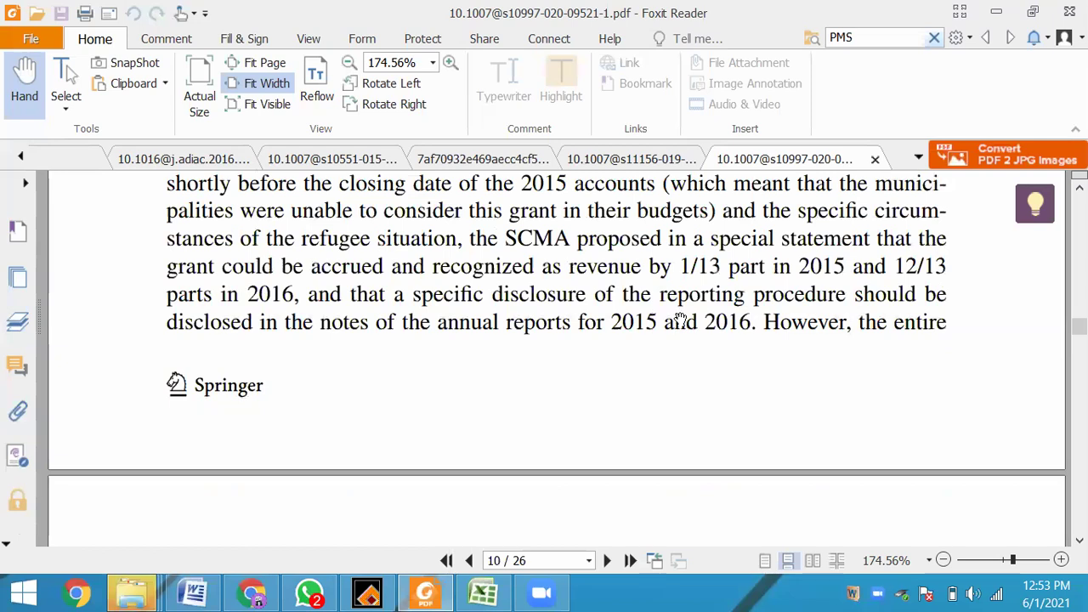
scroll(680, 318, "down", 10)
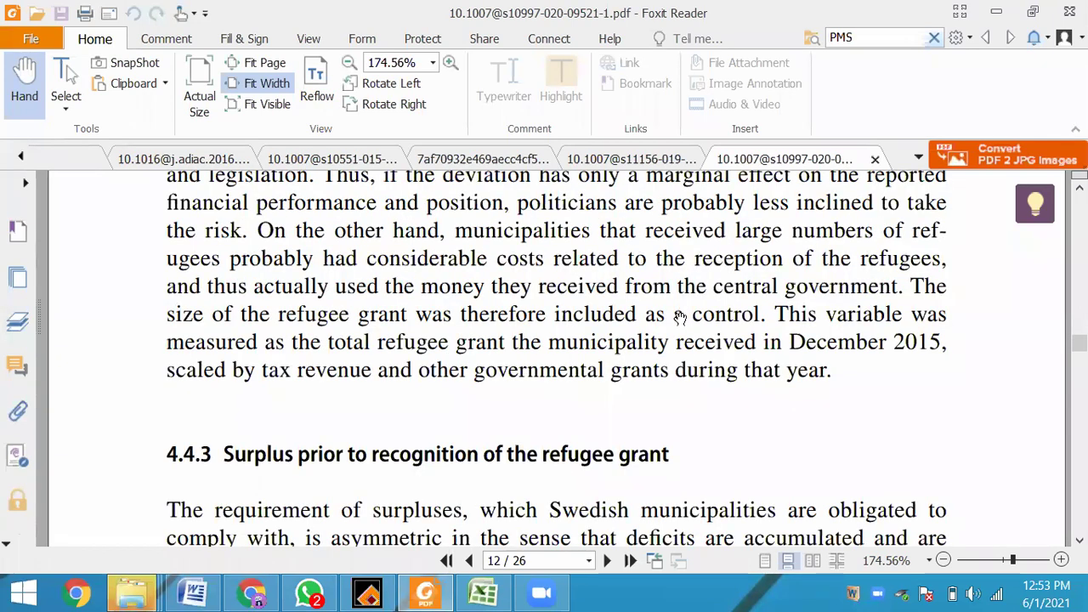
scroll(680, 319, "down", 10)
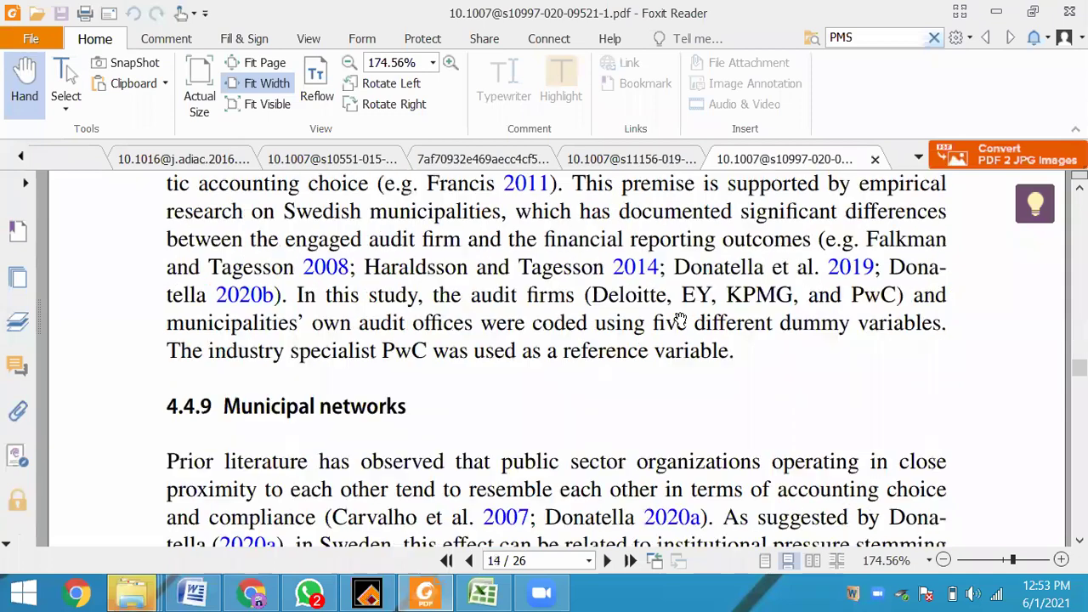
scroll(680, 319, "down", 6)
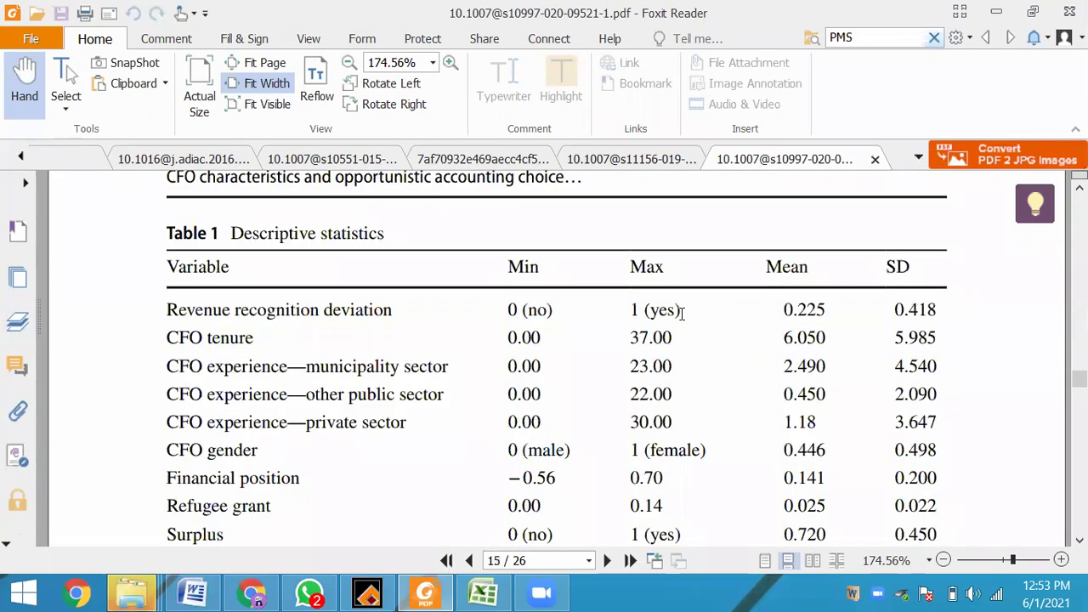
scroll(680, 313, "down", 5)
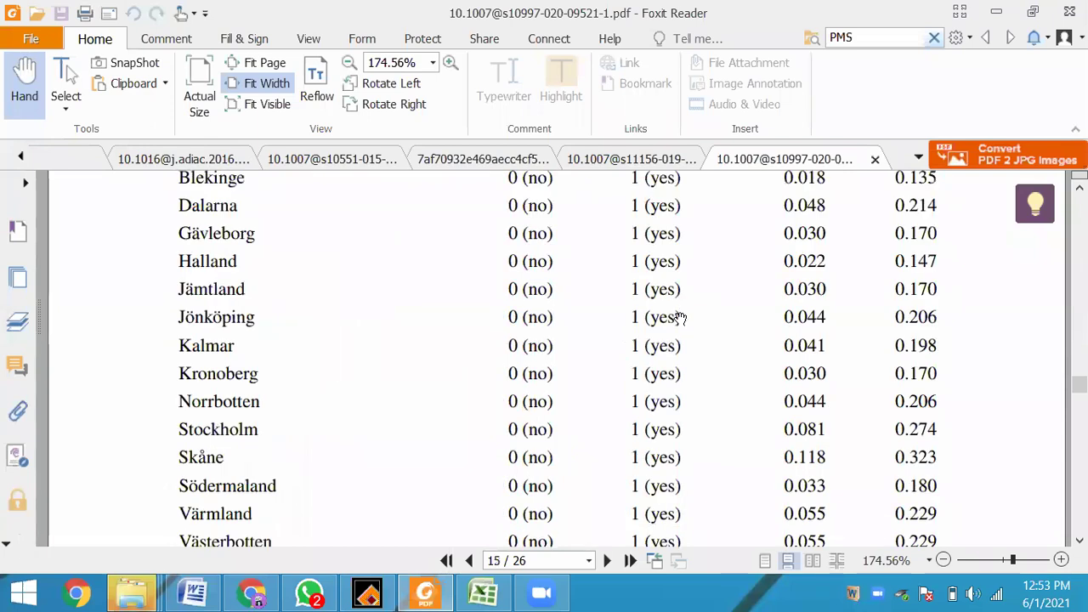
scroll(680, 318, "down", 5)
scroll(680, 314, "down", 5)
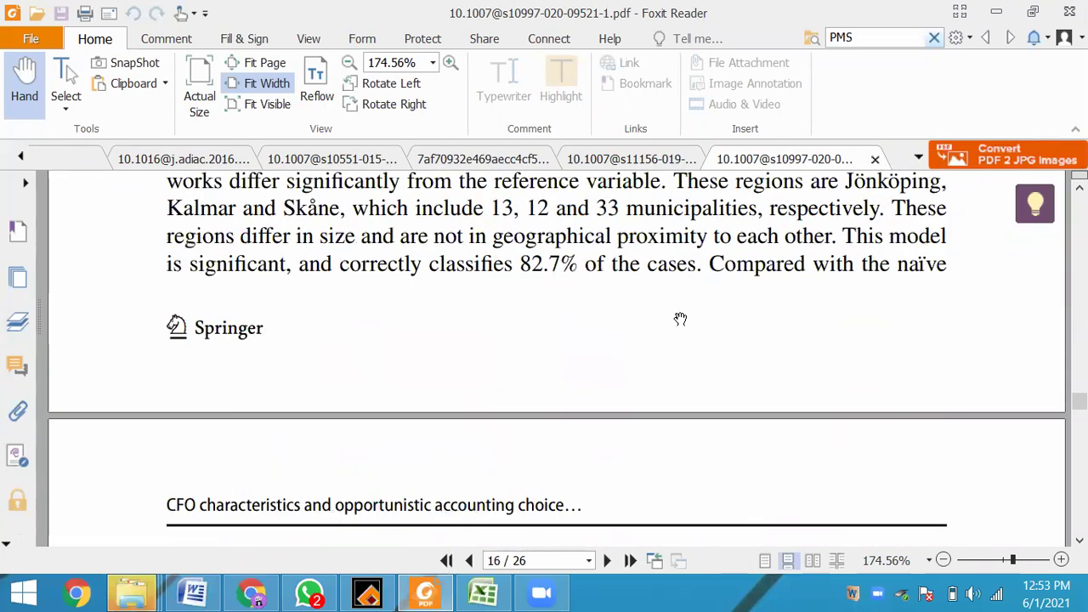
Examine Table 3, Regression analyses, for its variables, expected signs, and the B, S.E. and Sig. values of Models 1 to 3.
scroll(681, 314, "down", 10)
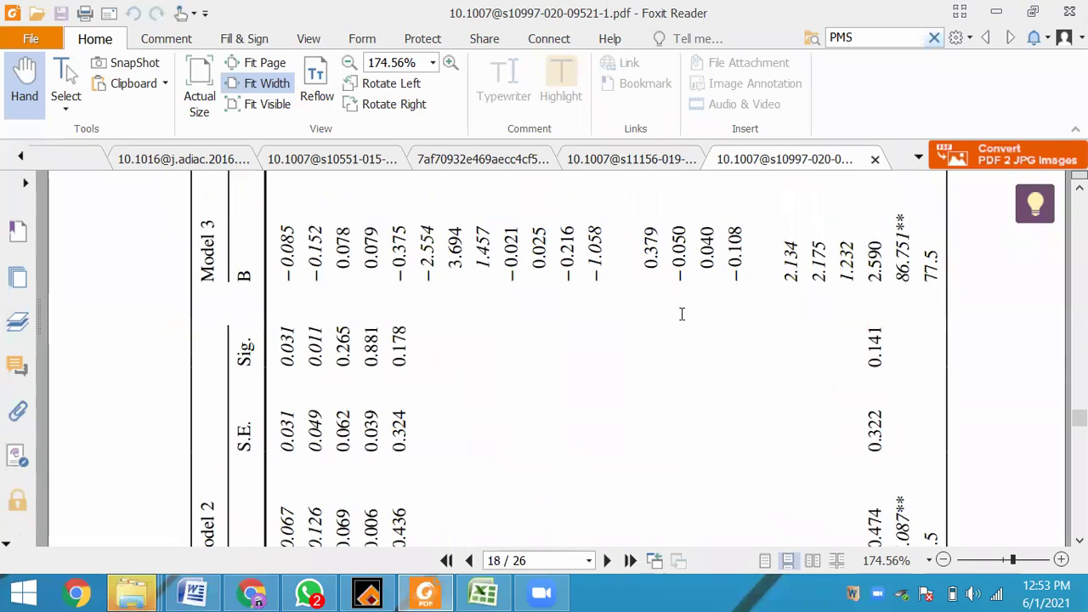
scroll(680, 313, "up", 5)
scroll(680, 313, "down", 10)
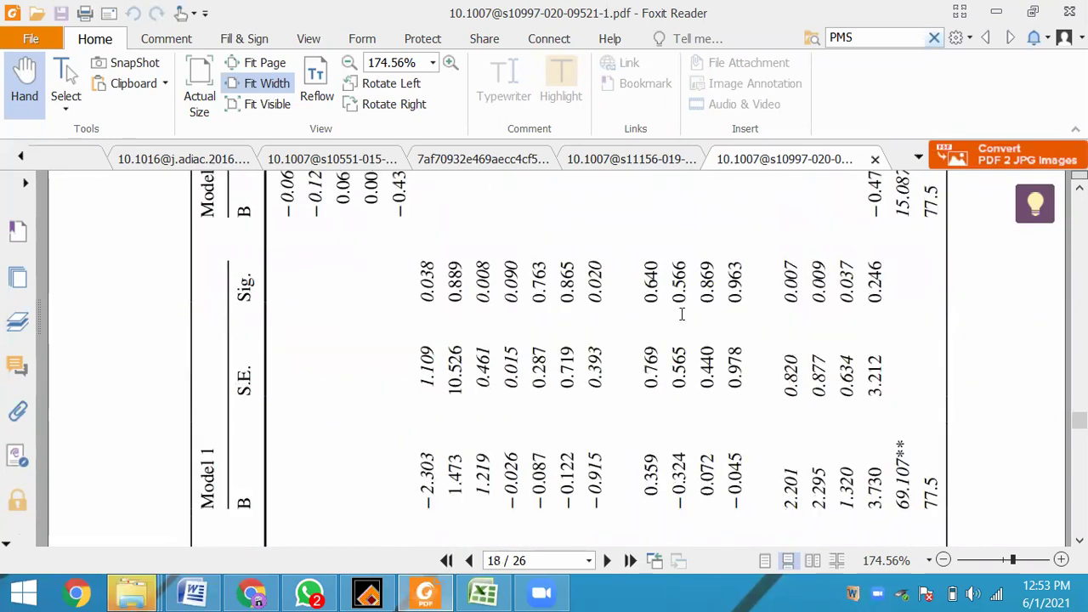
scroll(681, 314, "down", 3)
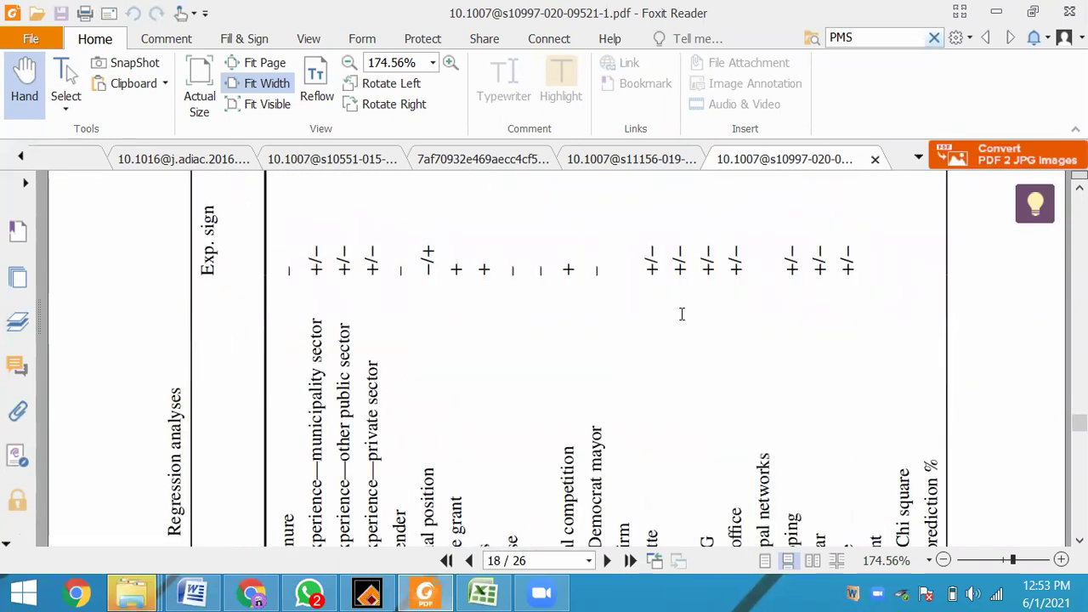
scroll(681, 313, "down", 3)
scroll(681, 313, "up", 8)
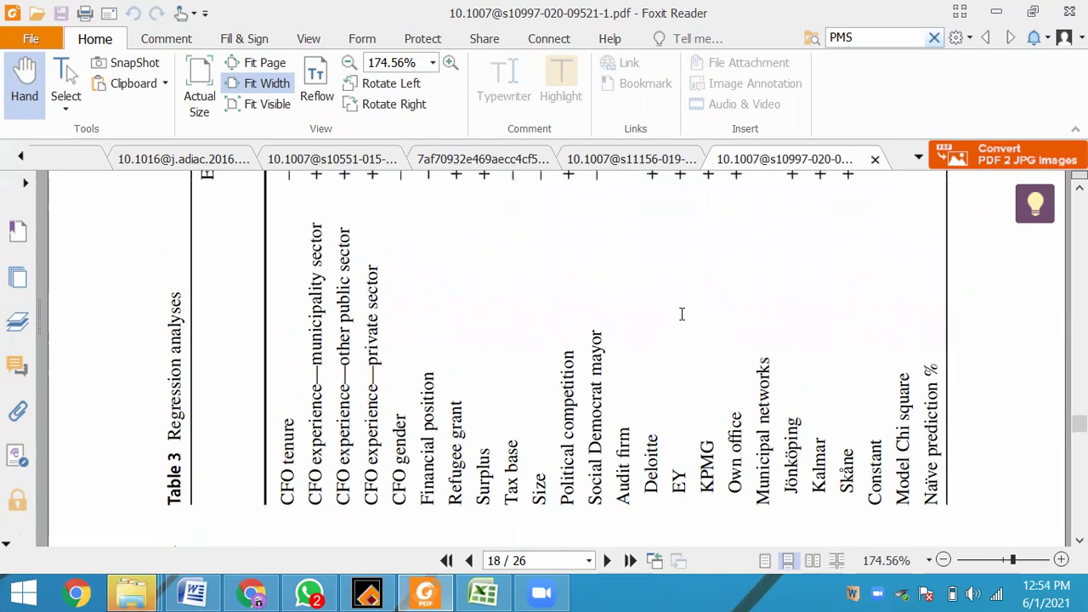
scroll(681, 314, "up", 5)
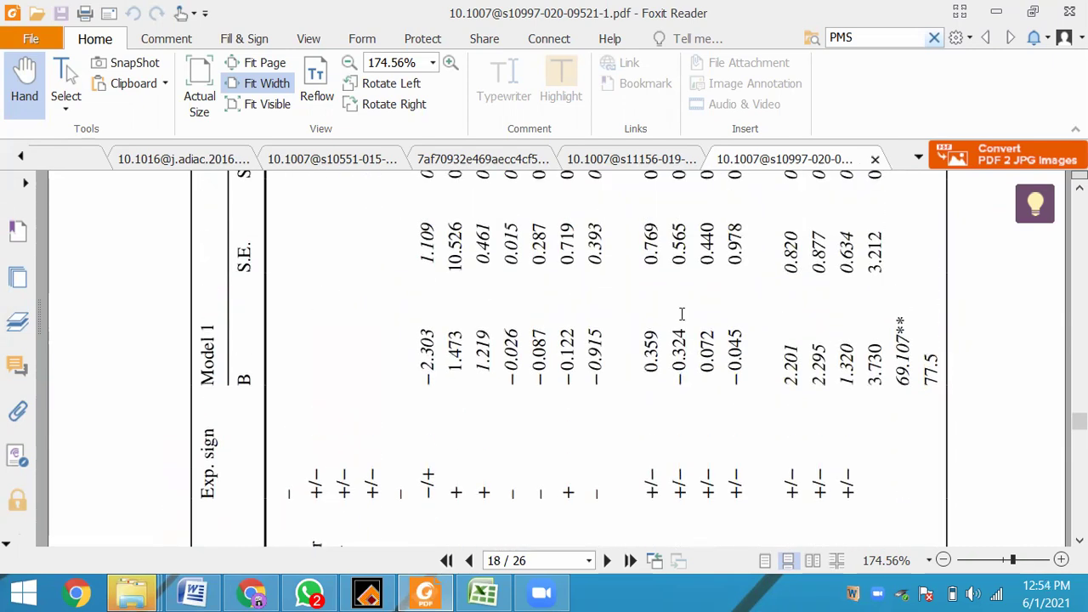
scroll(681, 313, "up", 12)
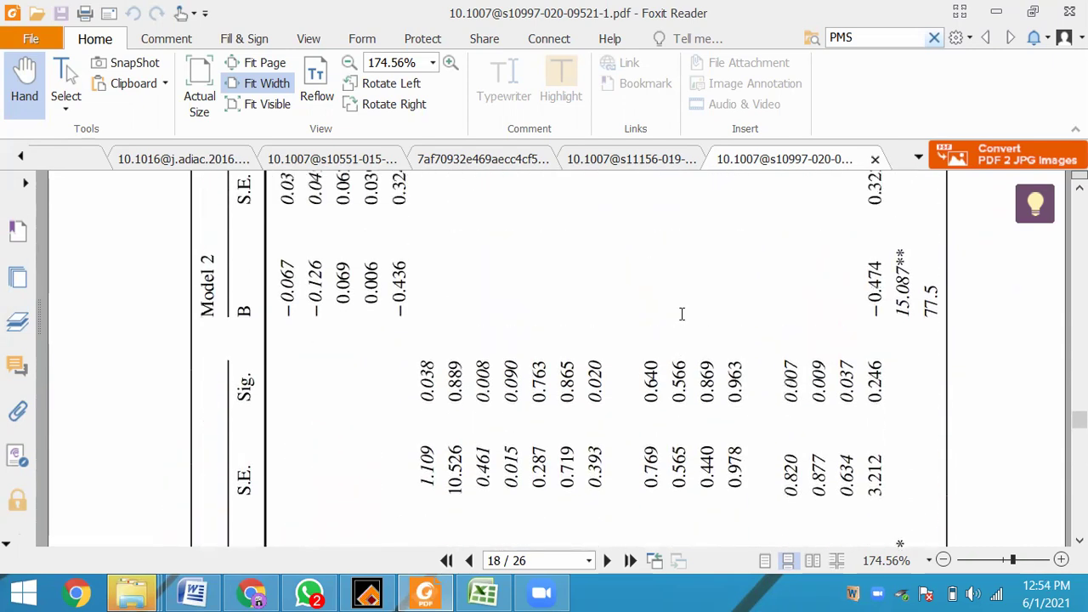
scroll(680, 319, "up", 2)
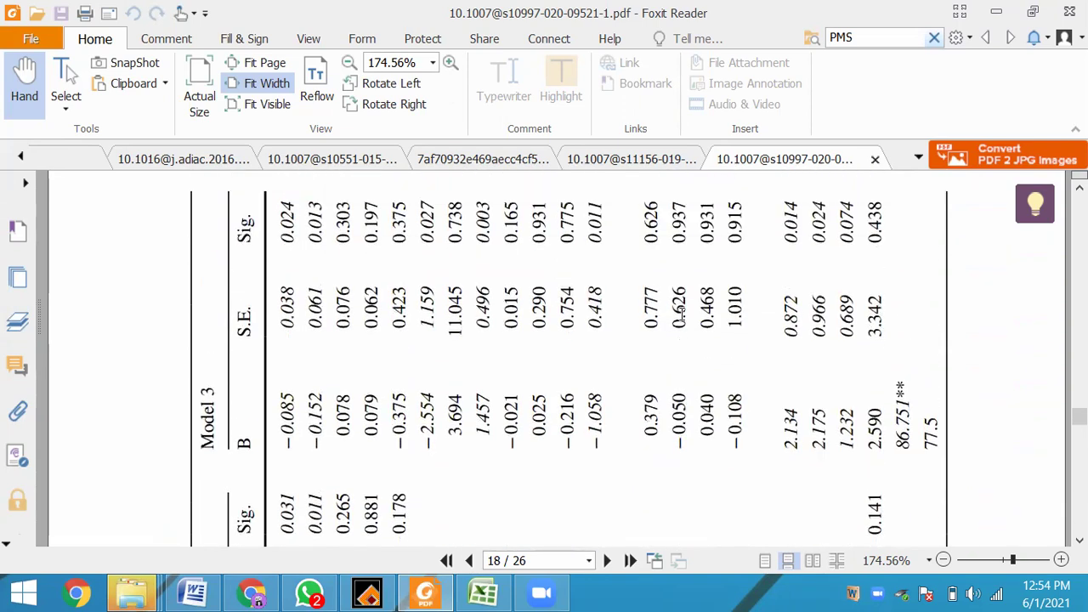
scroll(680, 319, "down", 9)
scroll(680, 319, "down", 8)
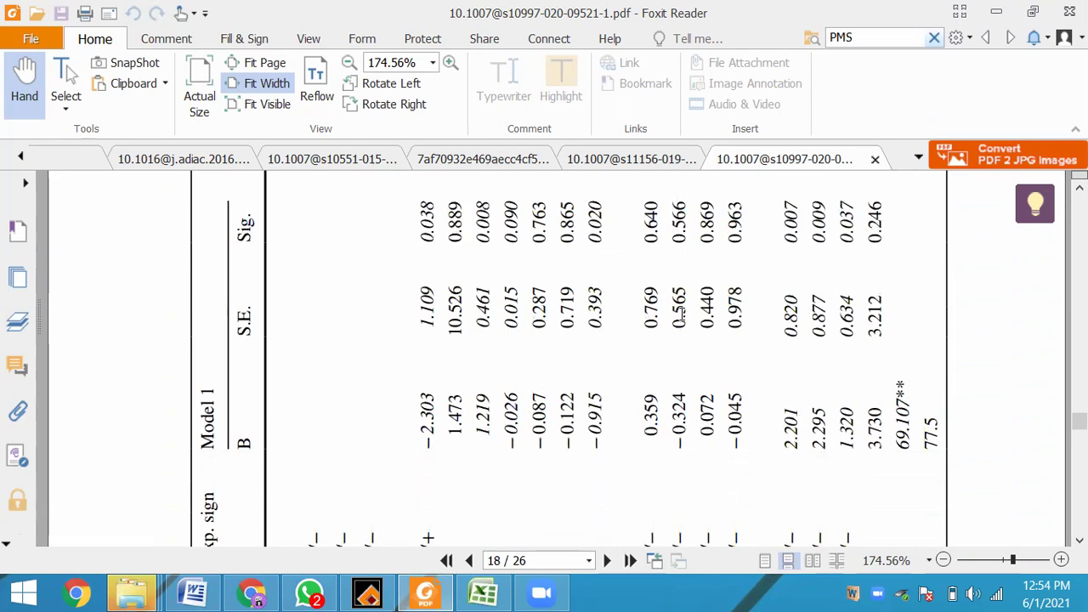
scroll(681, 314, "down", 5)
scroll(680, 314, "up", 5)
scroll(681, 314, "down", 6)
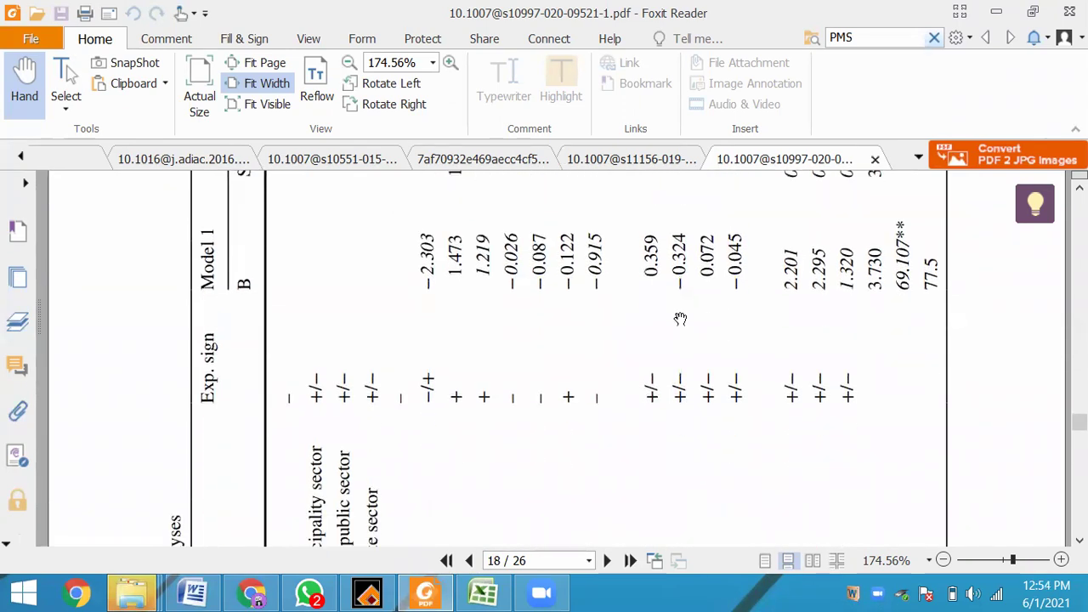
scroll(680, 319, "down", 4)
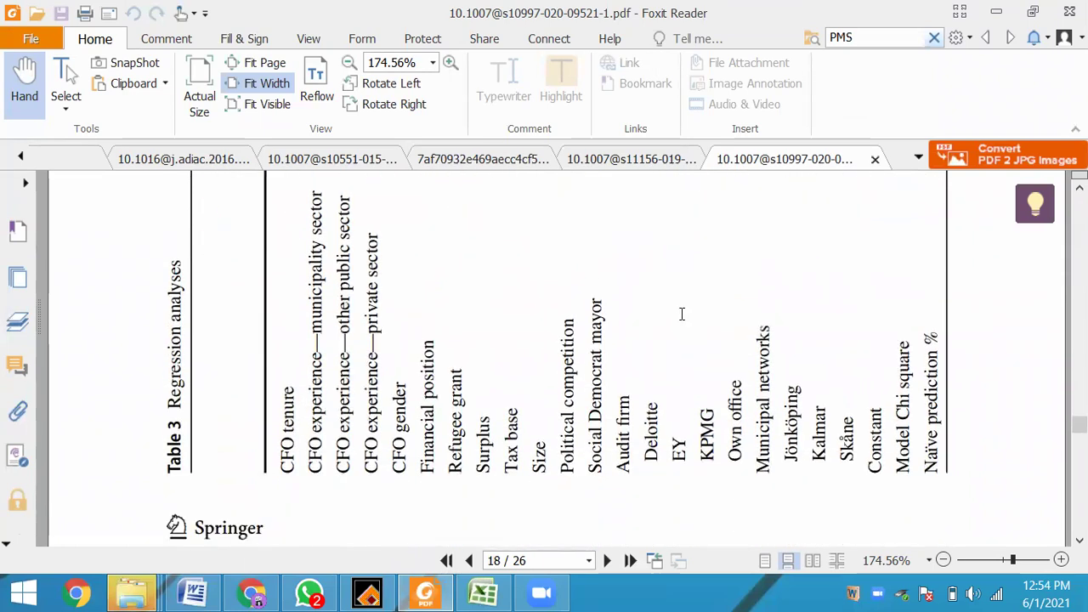
scroll(681, 313, "up", 3)
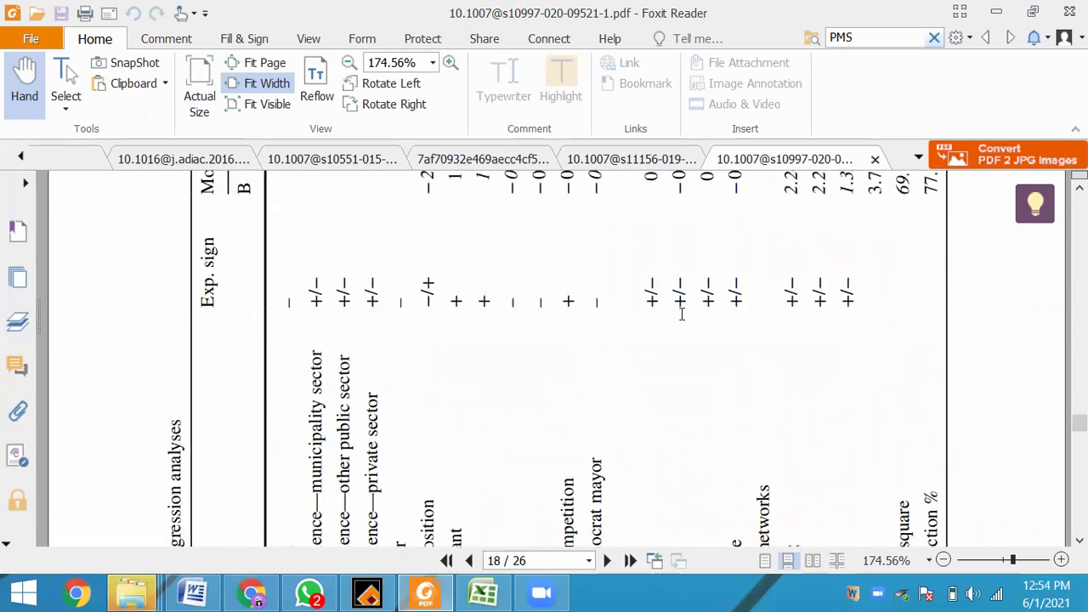
scroll(680, 314, "down", 4)
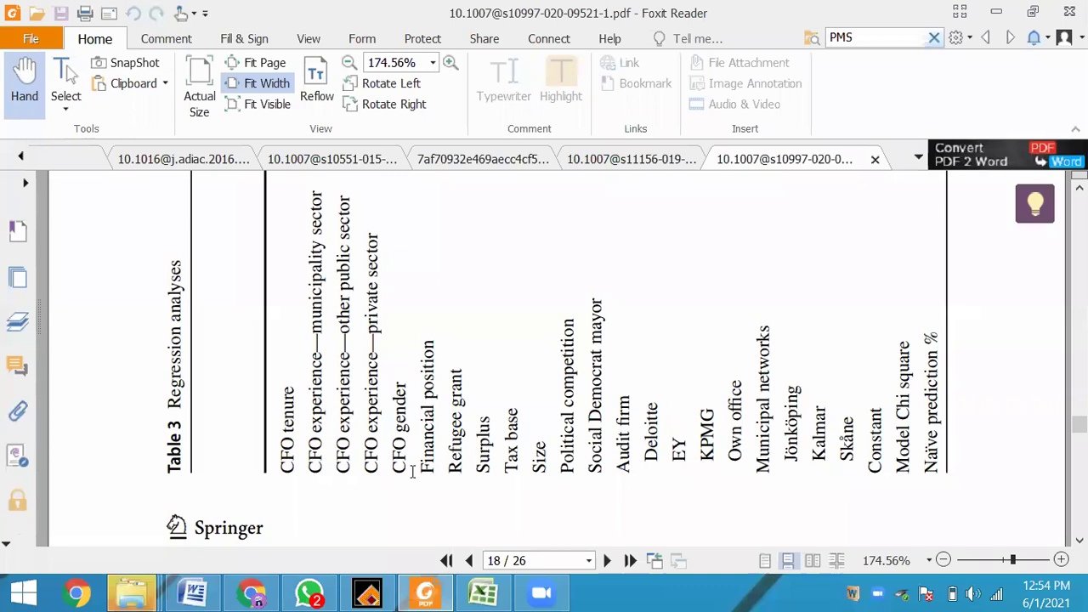
Select the CFO tenure, three CFO experience and CFO gender entries of Table 3 across all models.
left_click_drag(283, 444, 681, 446)
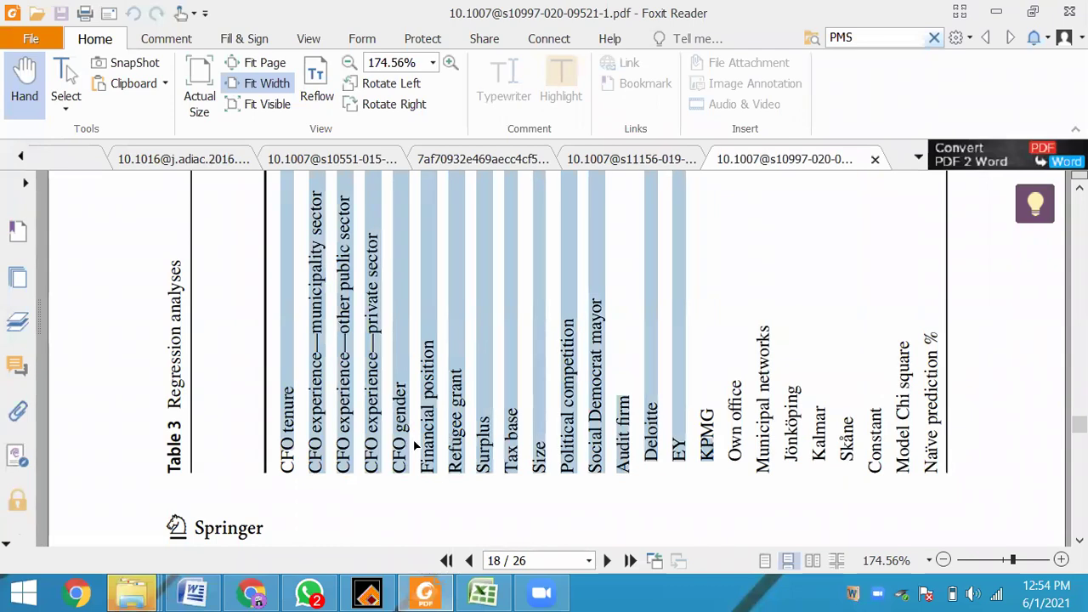
left_click(415, 447)
left_click_drag(379, 469, 287, 464)
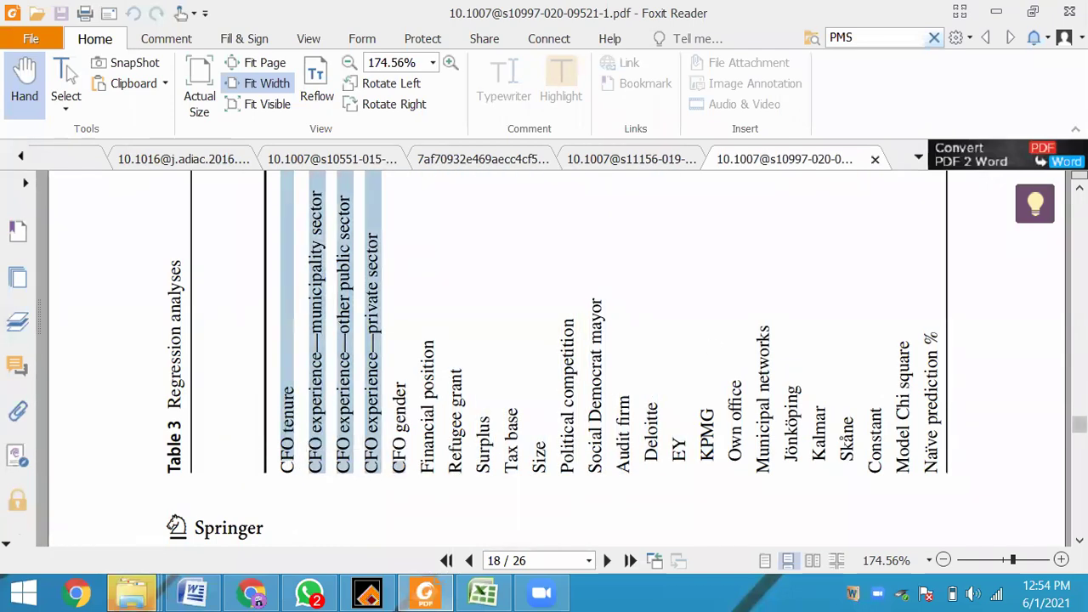
scroll(558, 361, "up", 3)
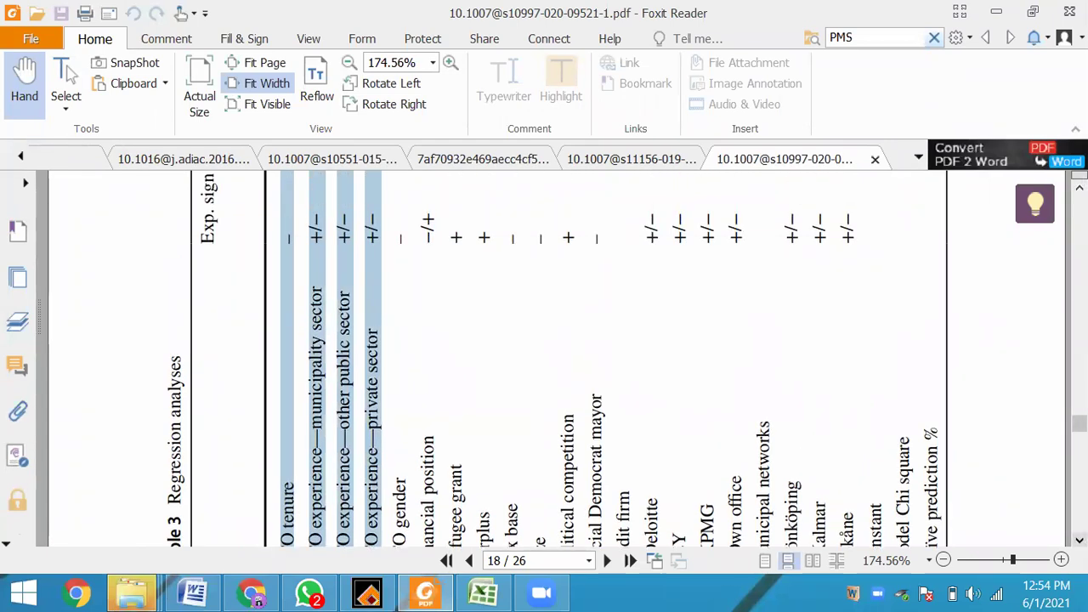
scroll(485, 358, "down", 4)
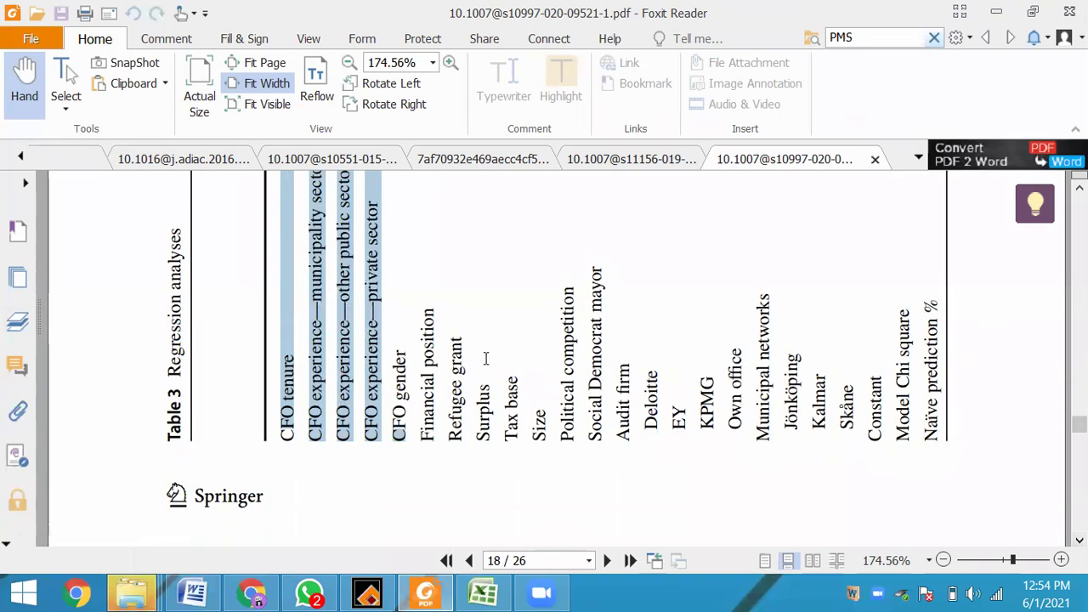
left_click(416, 435)
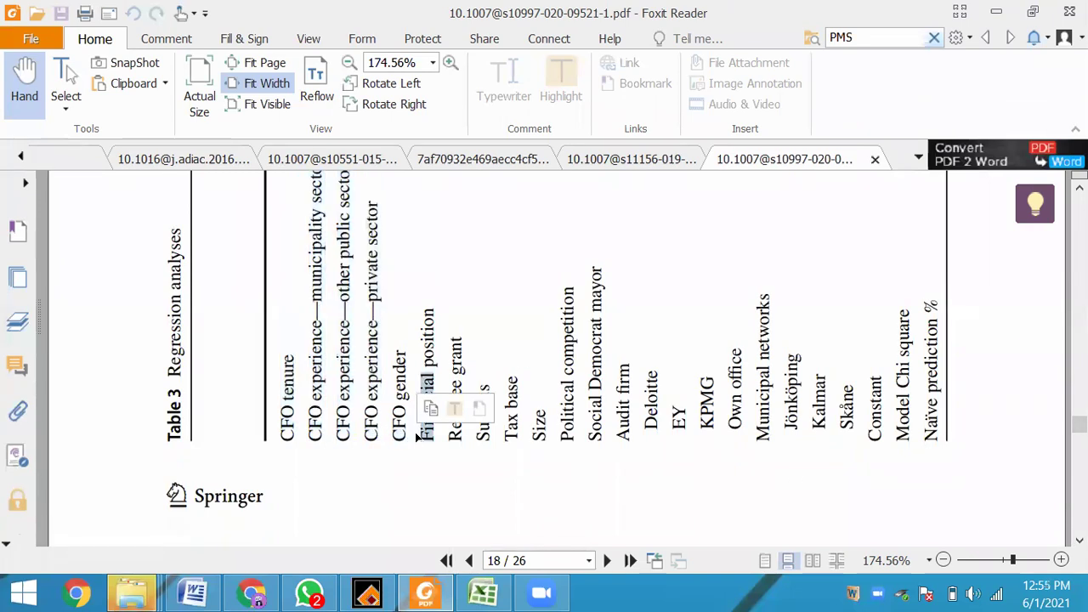
left_click_drag(416, 435, 282, 447)
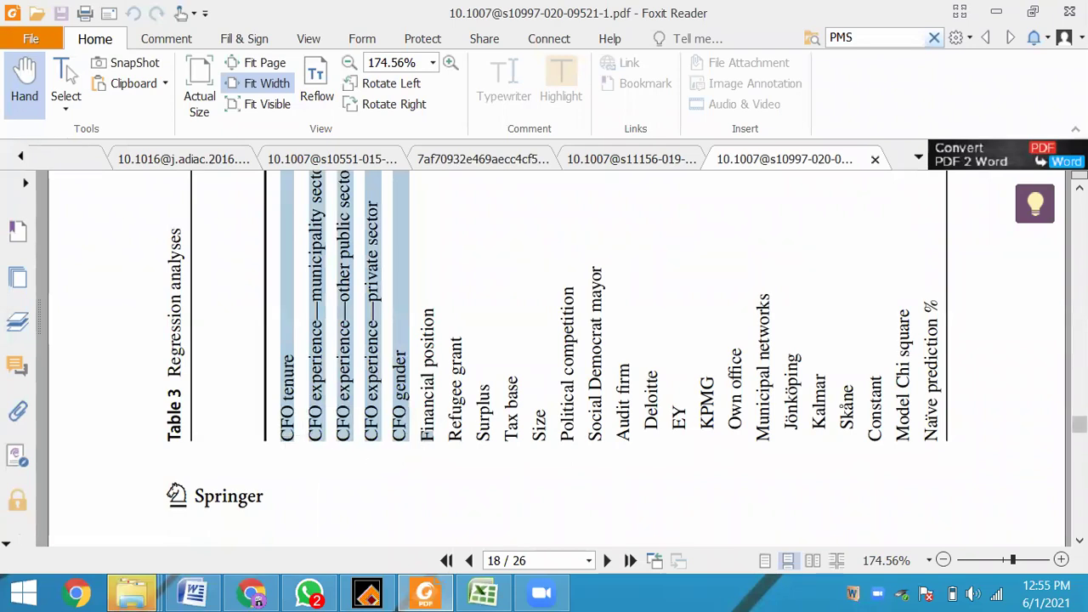
Compare the B, S.E. and Sig. values of the selected CFO variables in Models 2 and 3, and go back to the Table 2 correlation matrix.
scroll(561, 357, "up", 6)
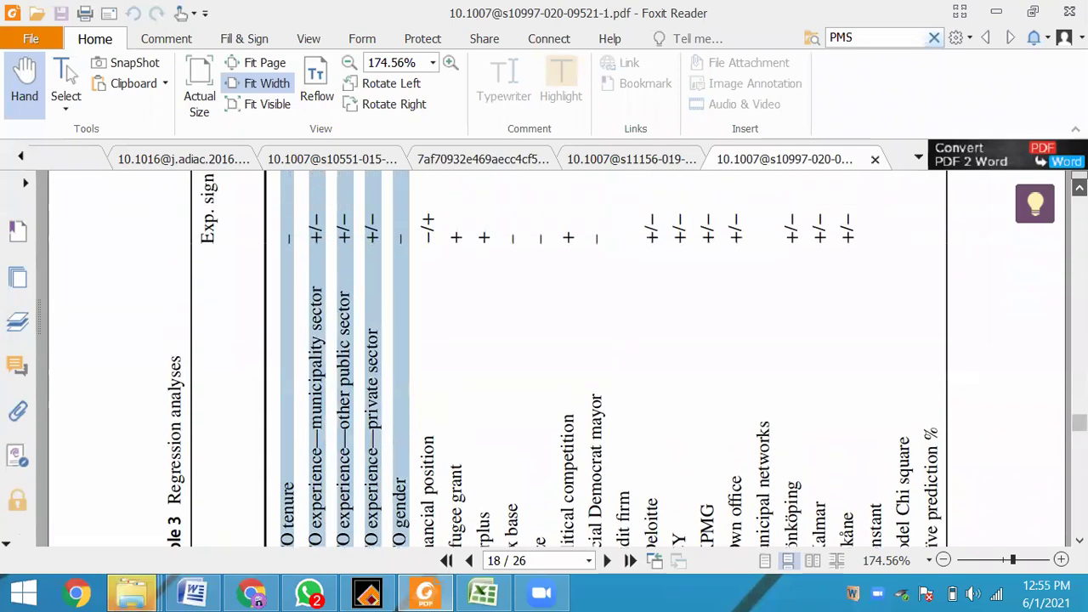
scroll(561, 357, "up", 6)
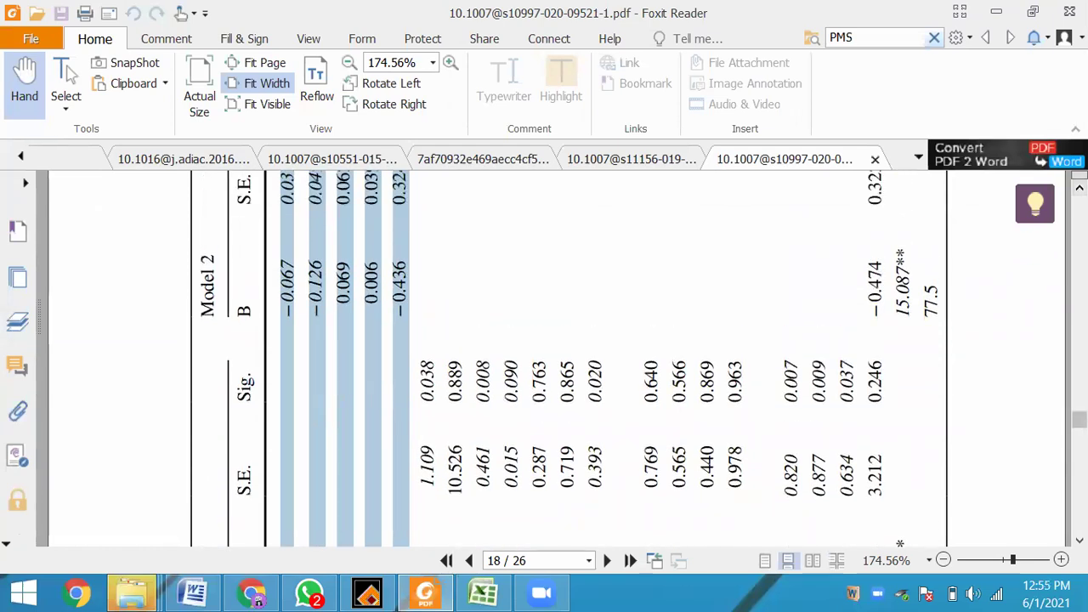
scroll(561, 357, "down", 6)
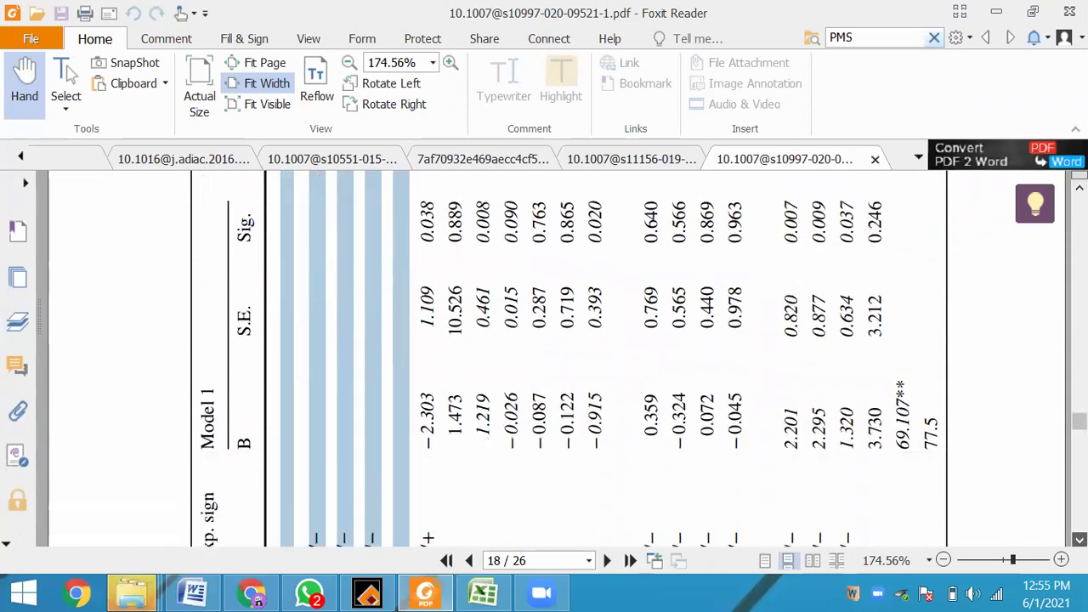
scroll(561, 357, "down", 4)
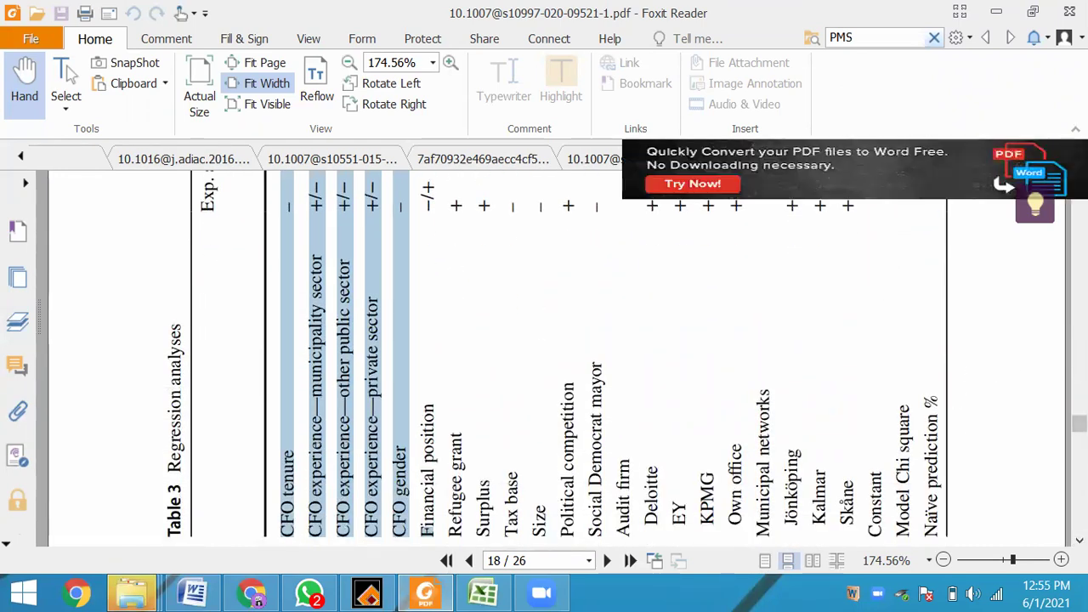
scroll(1058, 255, "up", 3)
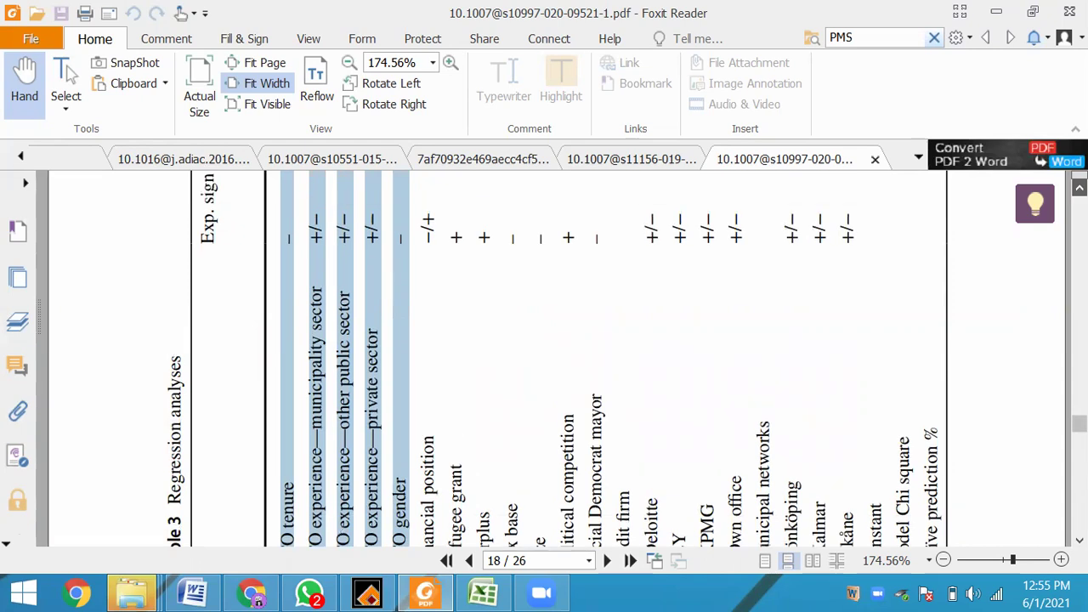
scroll(569, 357, "up", 9)
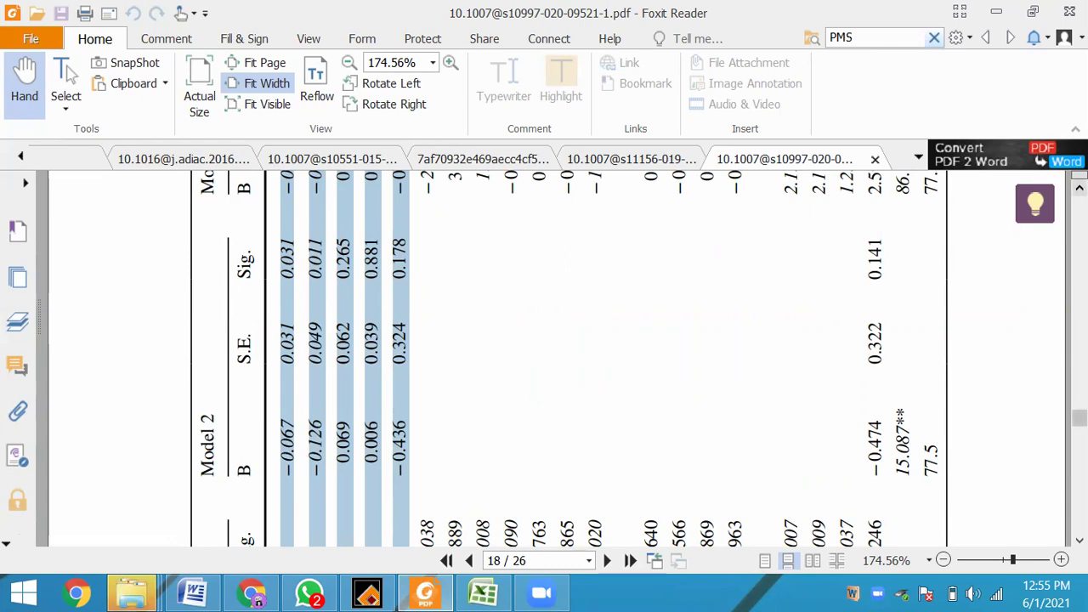
left_click(1079, 186)
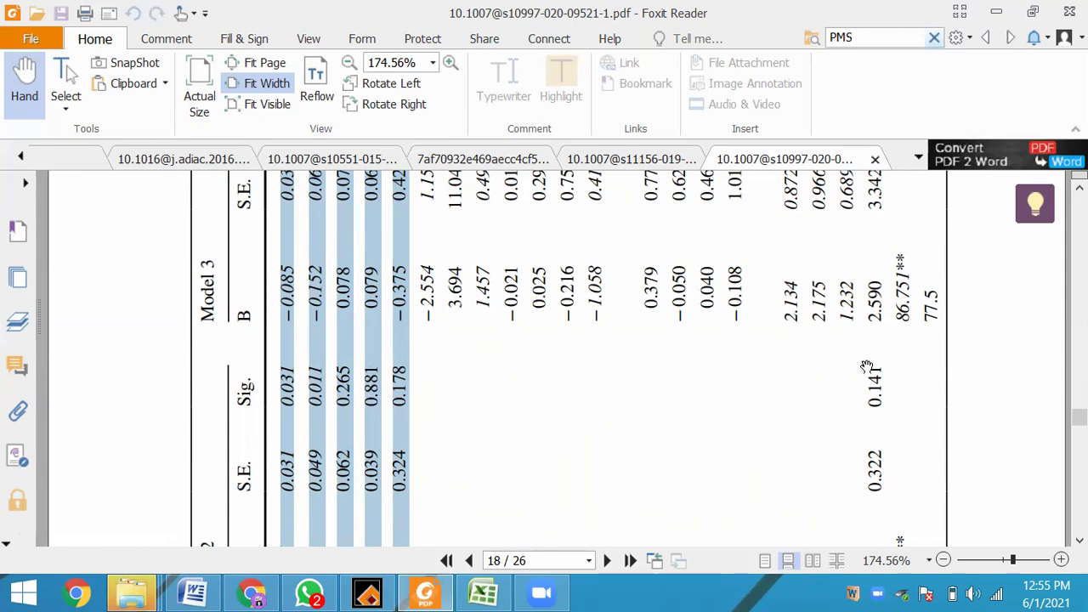
left_click(1079, 187)
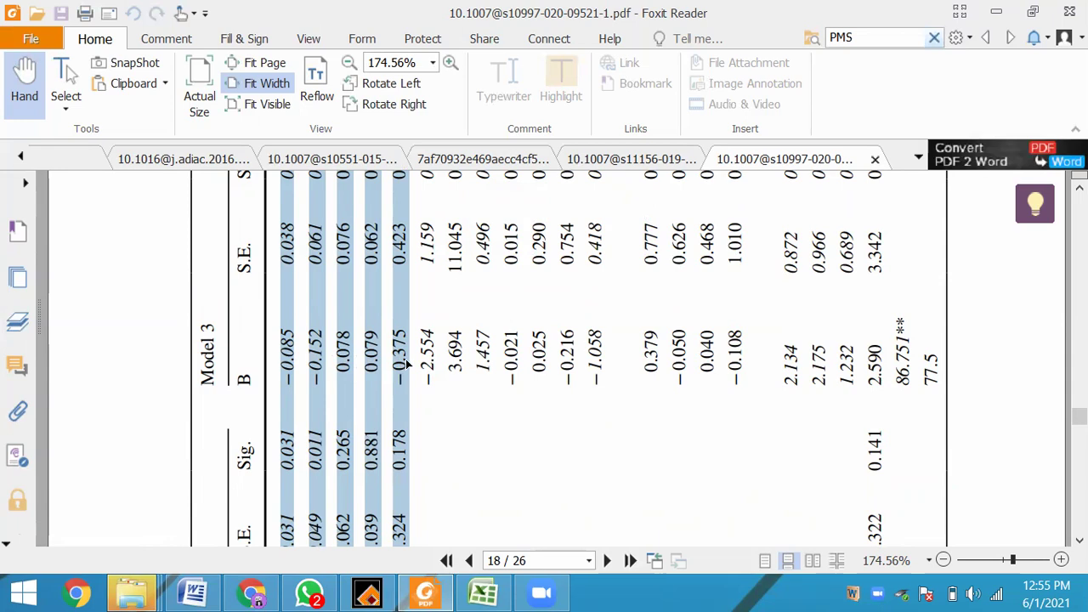
left_click(1079, 188)
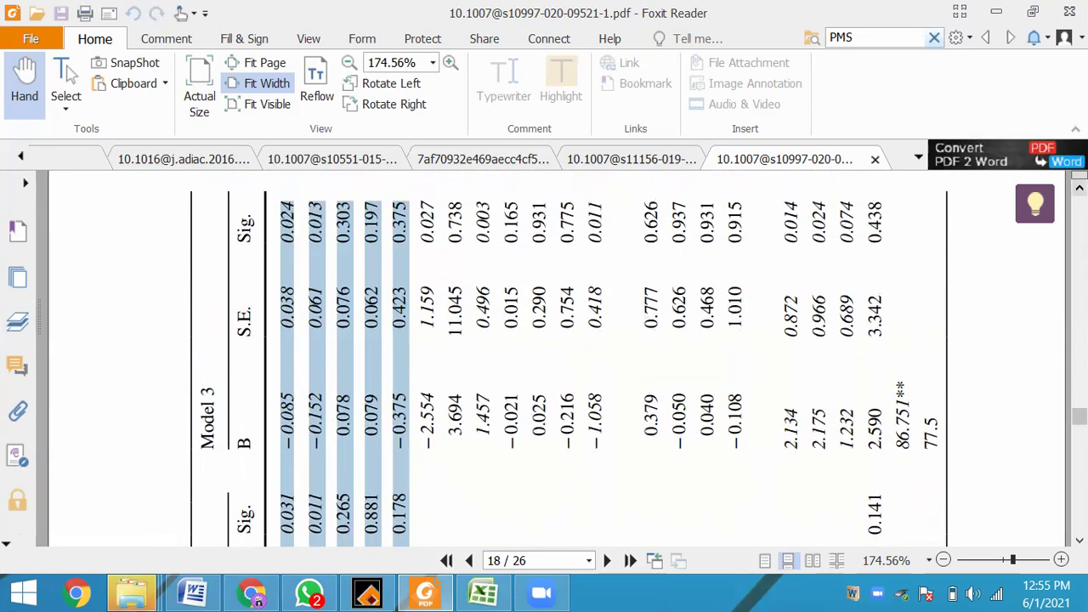
left_click_drag(1079, 189, 1079, 189)
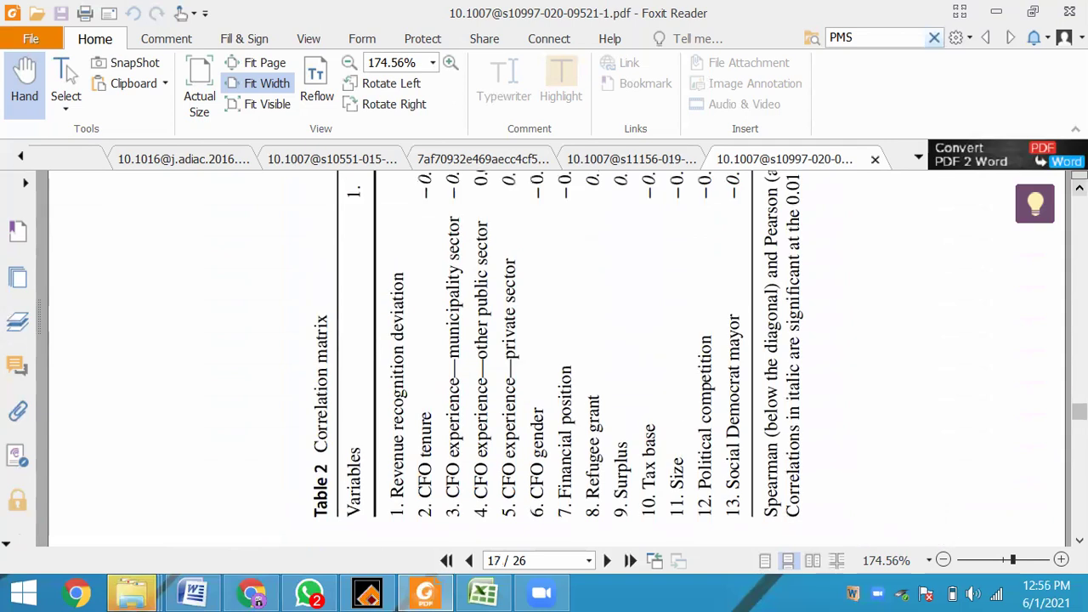
Return to section 4.2, The dependent variable, and select the start of the sentence about studies focusing more specifically on compliance with regulations.
left_click_drag(1080, 188, 1079, 189)
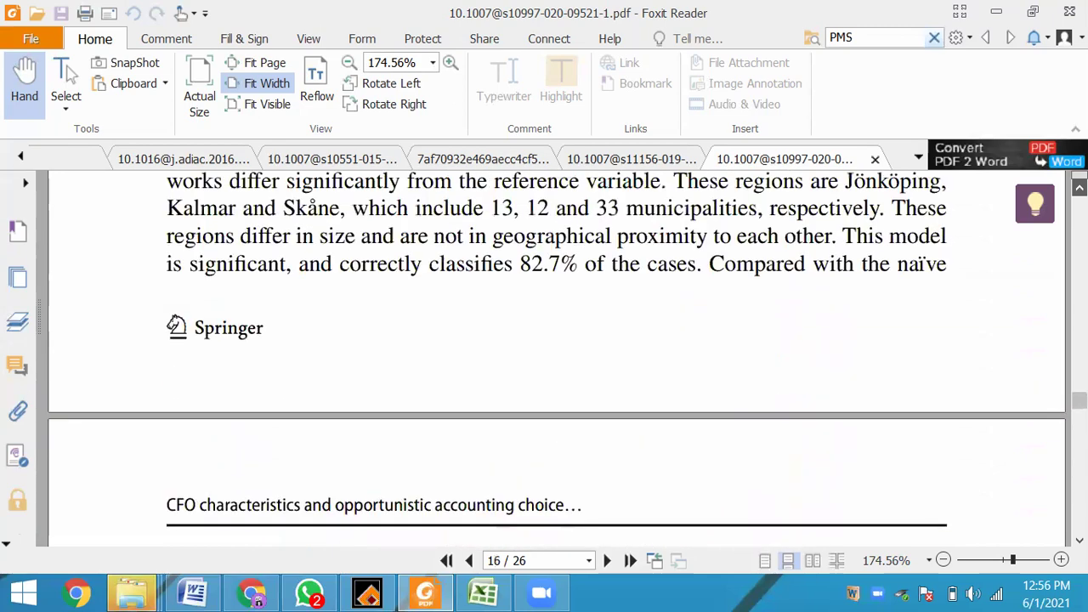
scroll(557, 359, "up", 4)
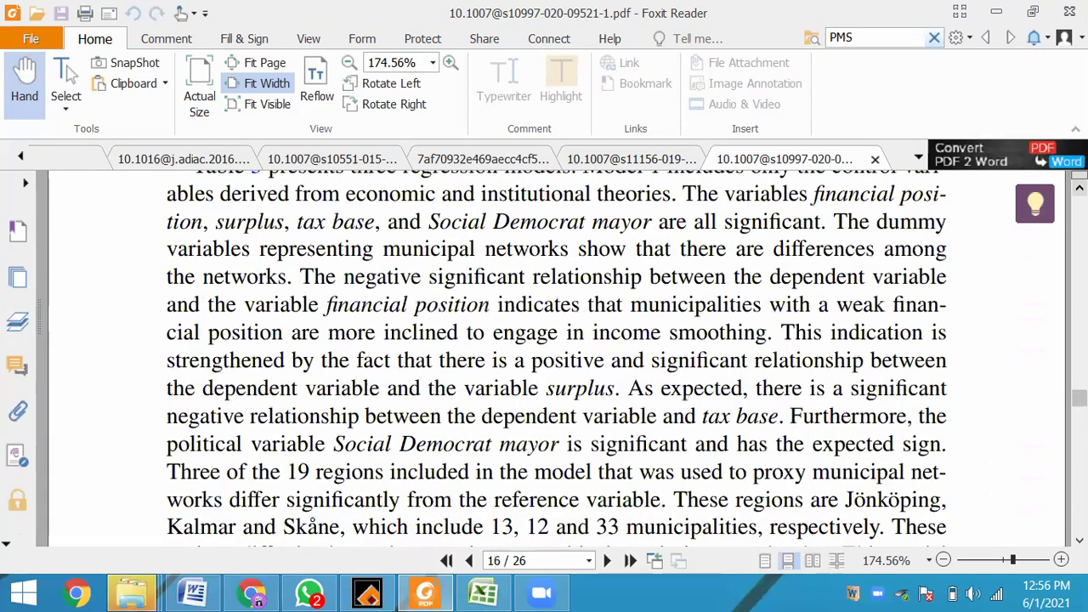
scroll(557, 359, "up", 20)
scroll(557, 359, "down", 4)
scroll(556, 358, "up", 4)
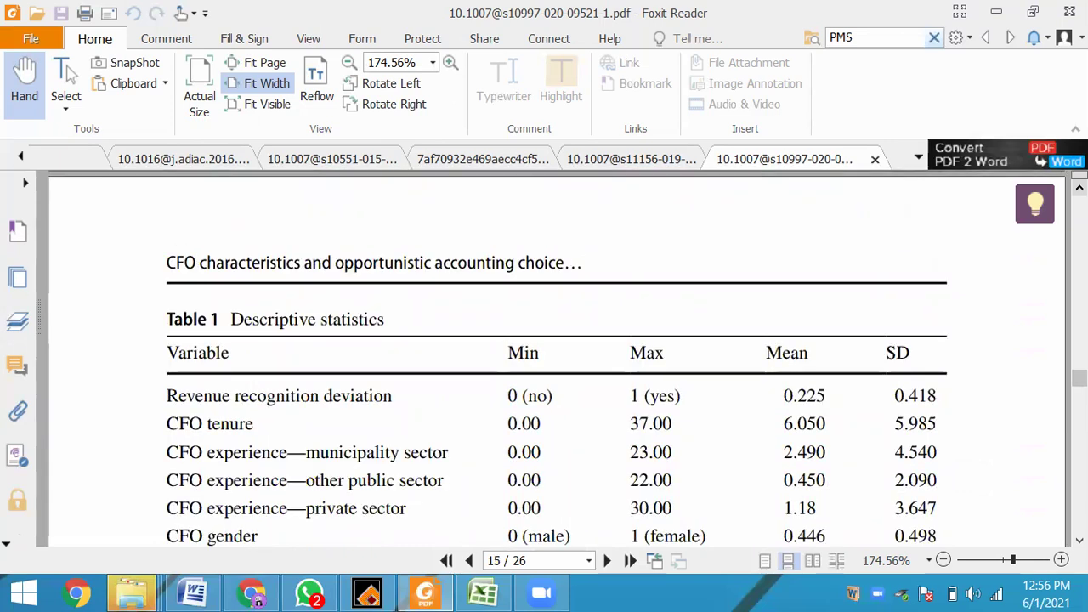
scroll(556, 359, "up", 6)
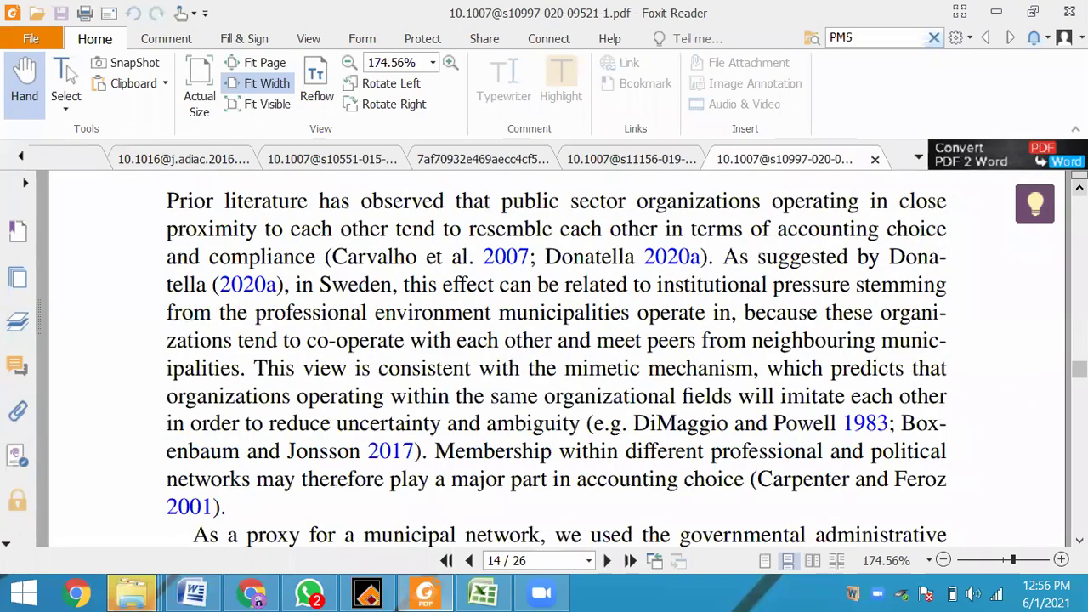
scroll(556, 358, "up", 4)
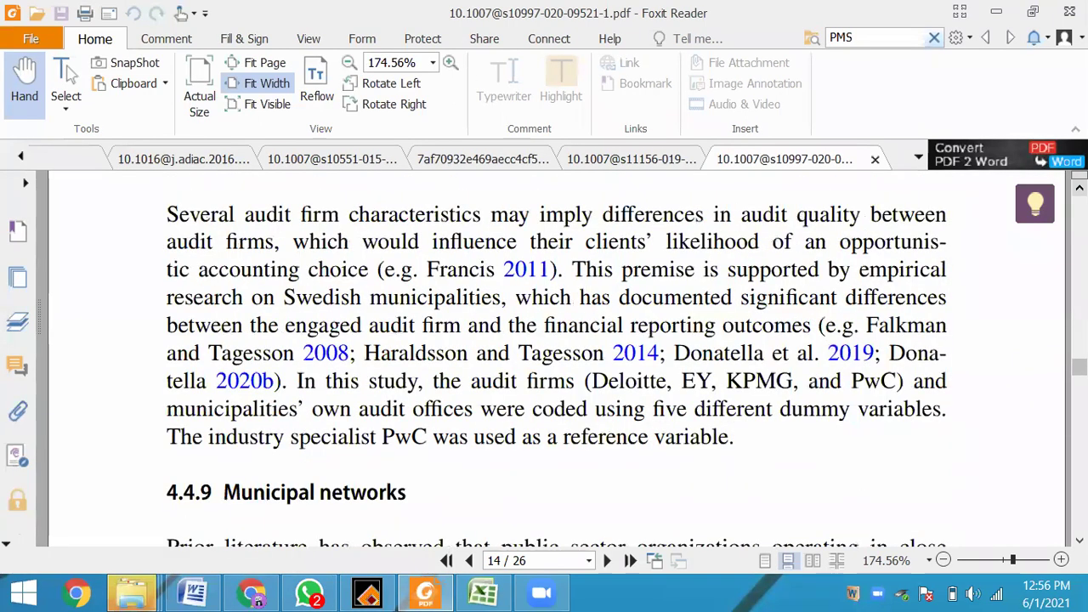
scroll(557, 359, "up", 10)
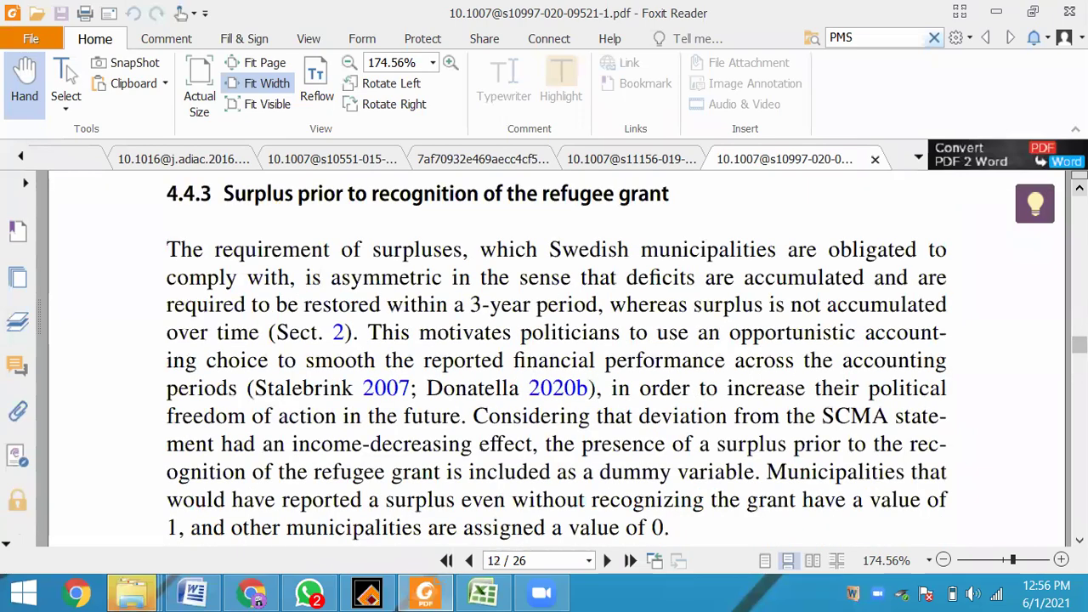
scroll(556, 359, "up", 10)
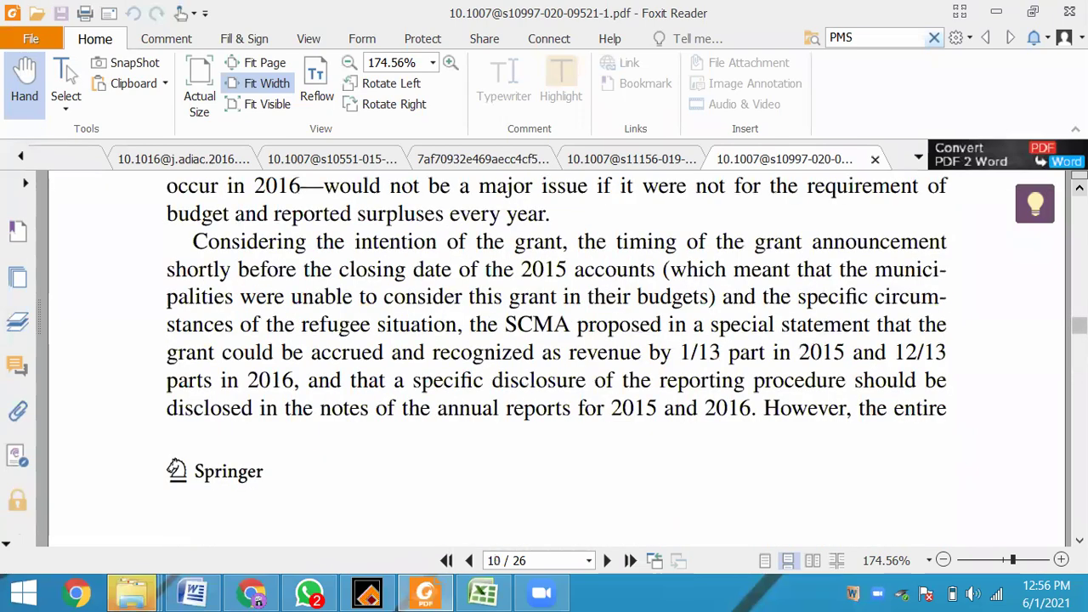
scroll(557, 359, "up", 5)
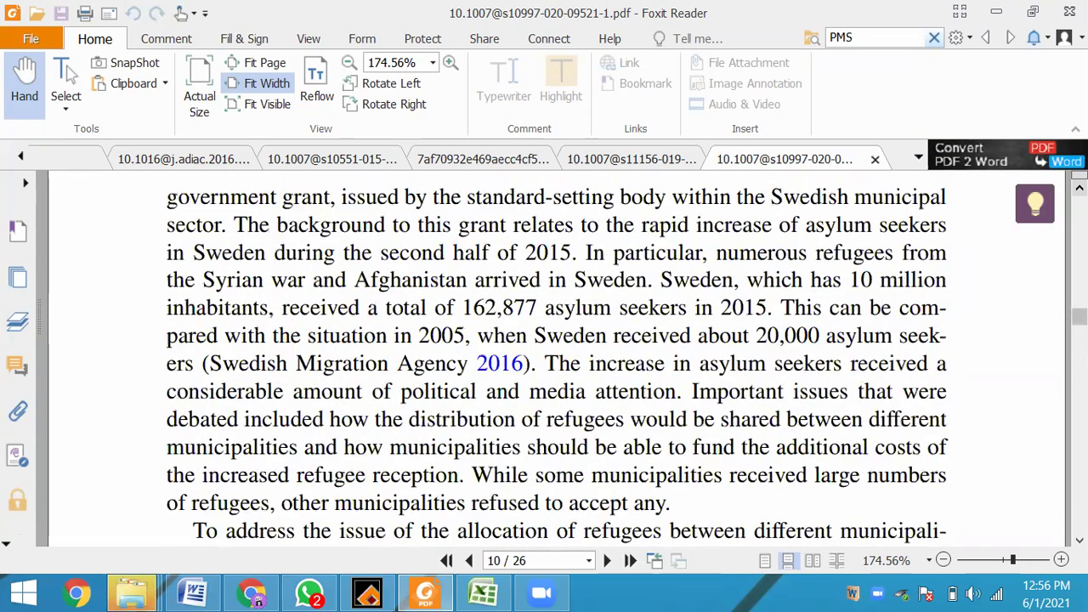
scroll(557, 359, "up", 5)
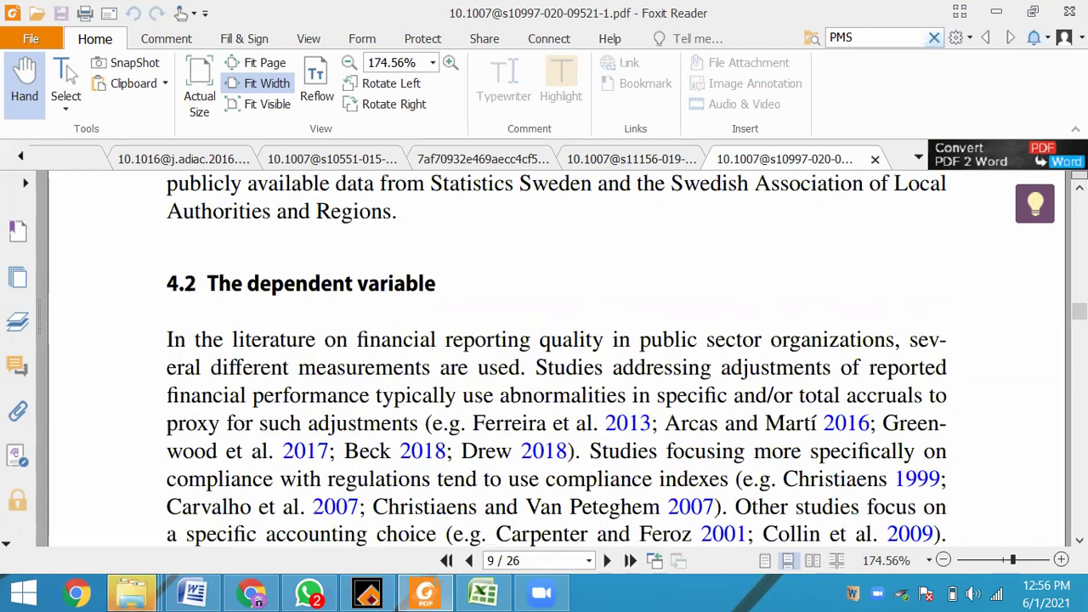
scroll(893, 408, "down", 1)
scroll(600, 249, "down", 5)
left_click_drag(588, 229, 842, 226)
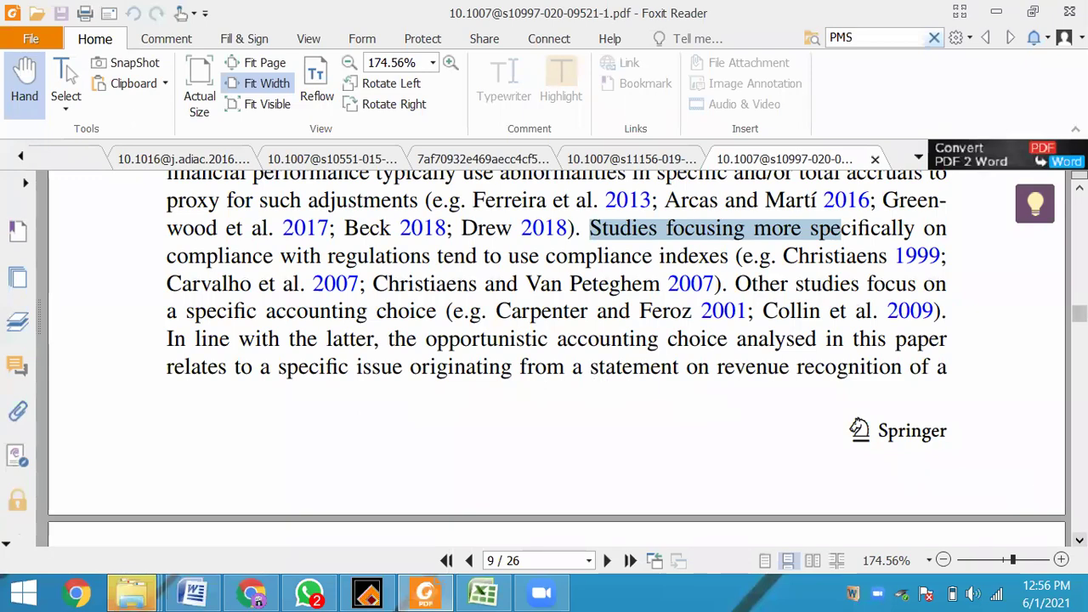
Read the background of the government refugee grant and its revenue recognition in section 4.2, from page 10 on to page 11.
scroll(557, 357, "down", 5)
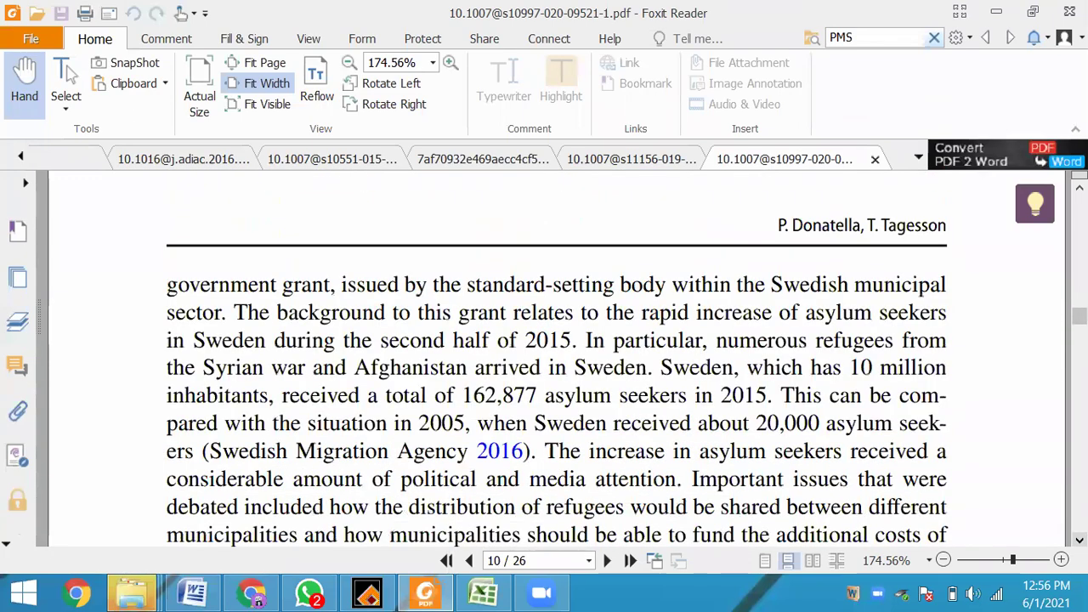
scroll(557, 357, "down", 1)
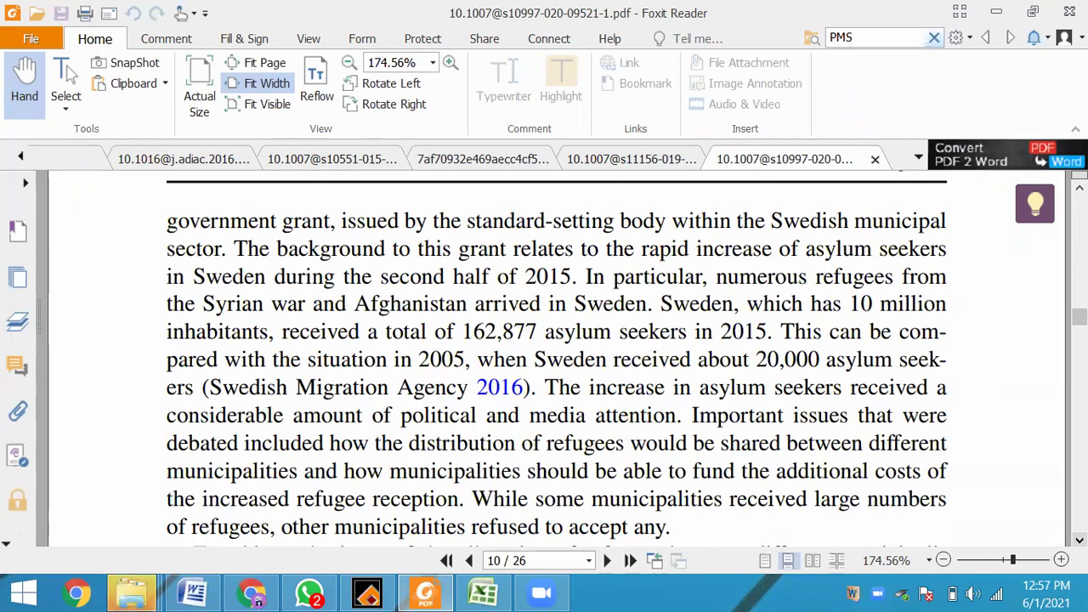
scroll(557, 361, "down", 2)
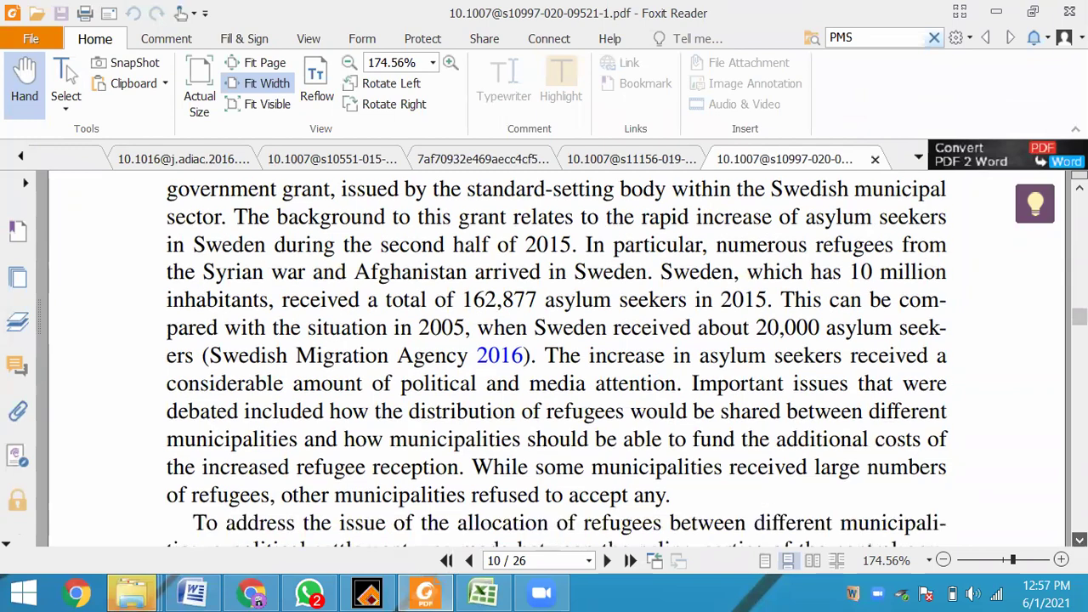
scroll(557, 361, "down", 1)
scroll(557, 361, "down", 3)
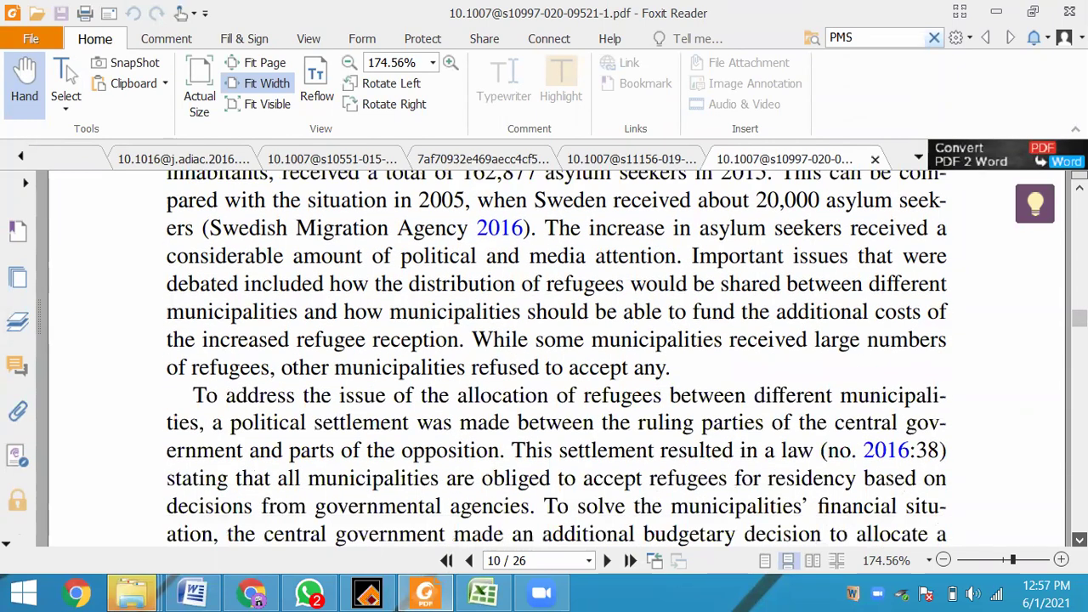
scroll(556, 361, "down", 2)
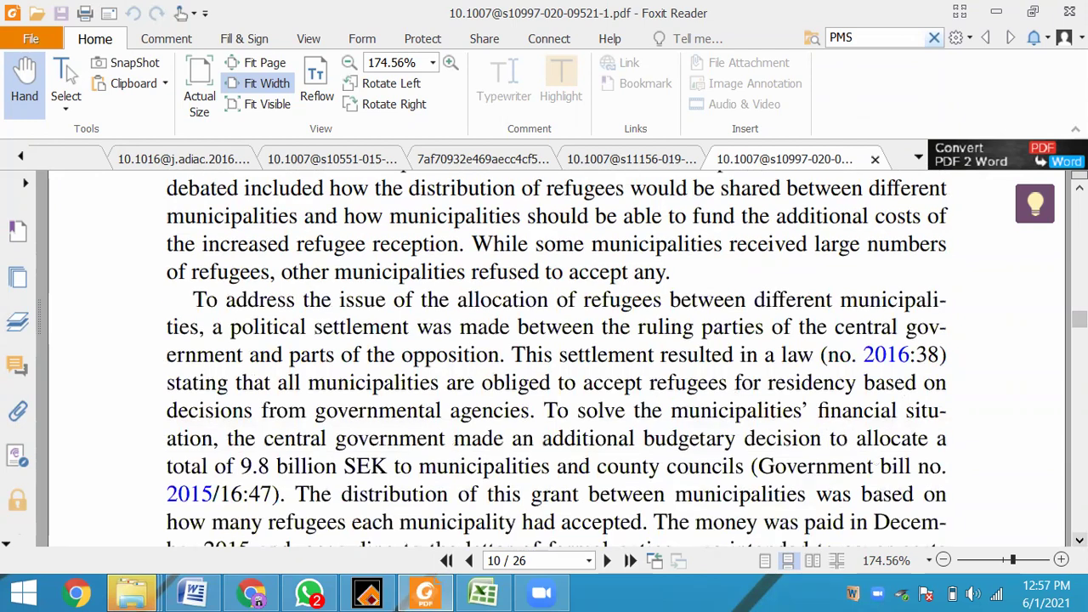
scroll(557, 361, "down", 2)
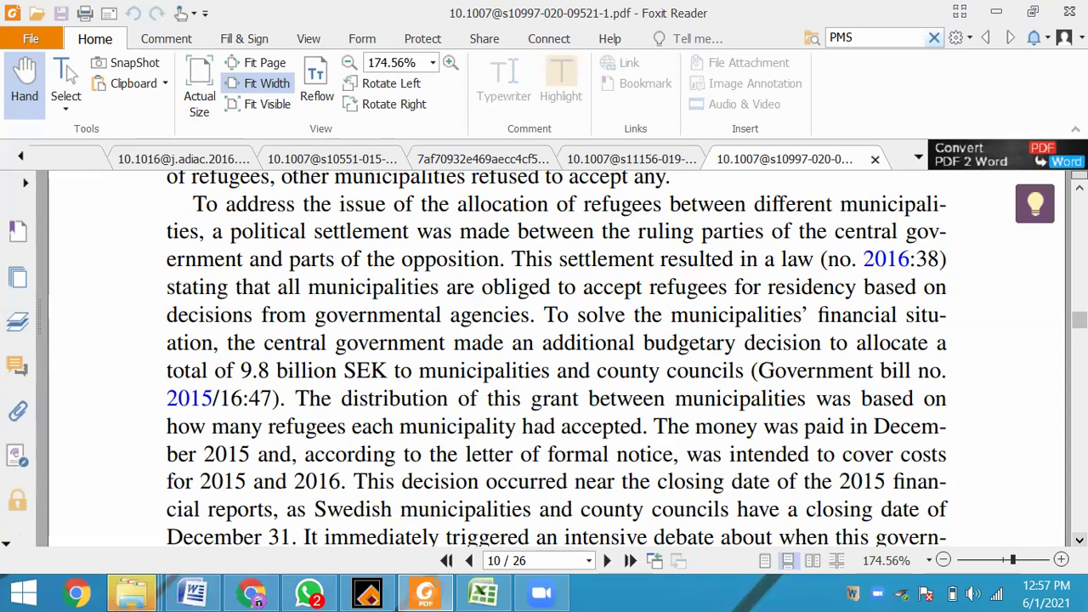
scroll(498, 356, "down", 3)
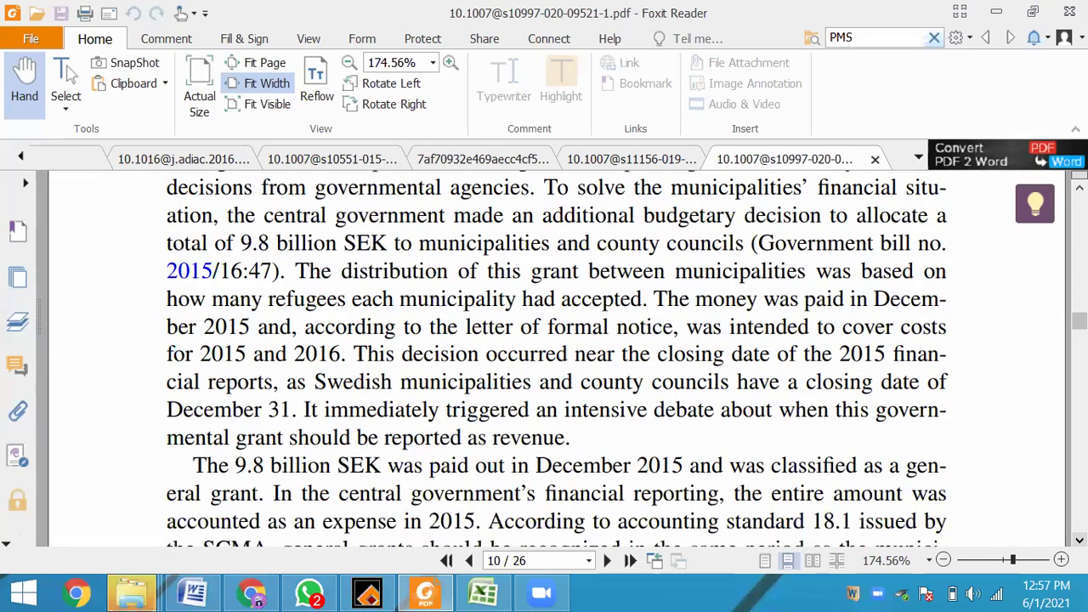
scroll(498, 356, "down", 3)
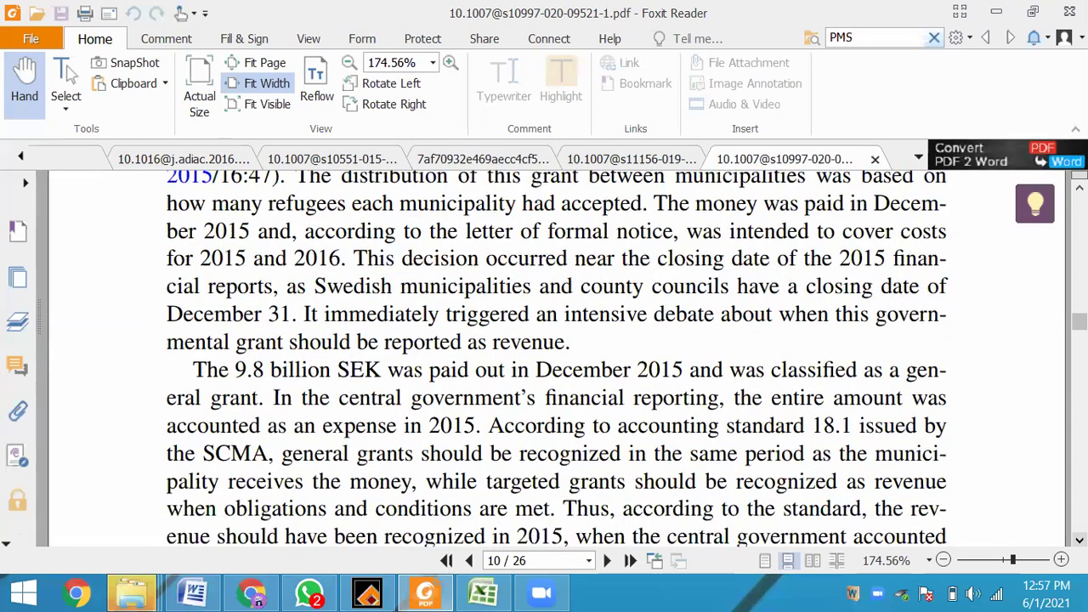
scroll(558, 356, "down", 4)
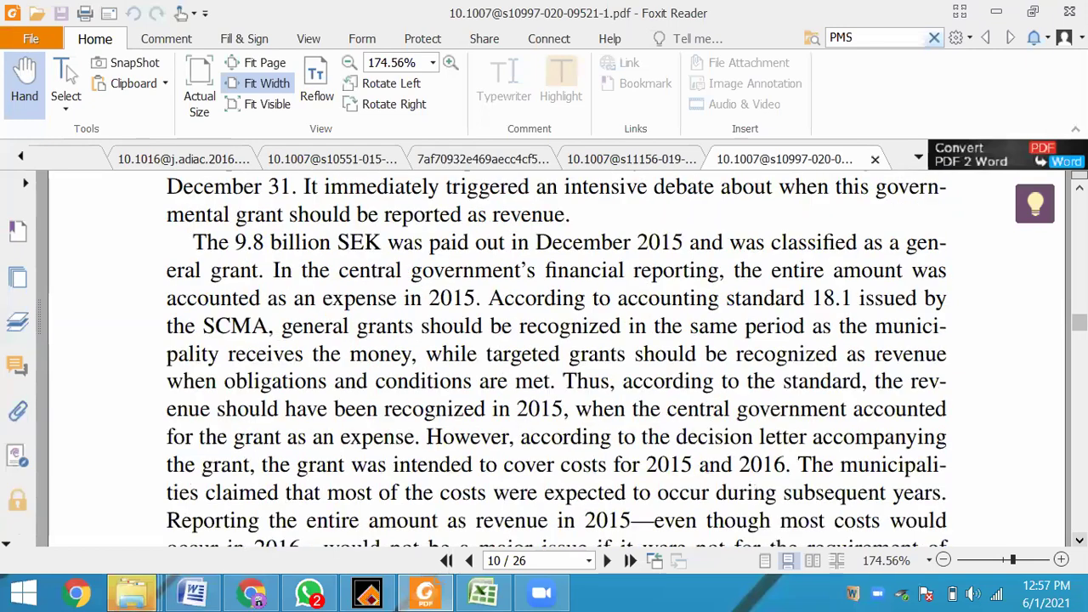
scroll(557, 357, "down", 5)
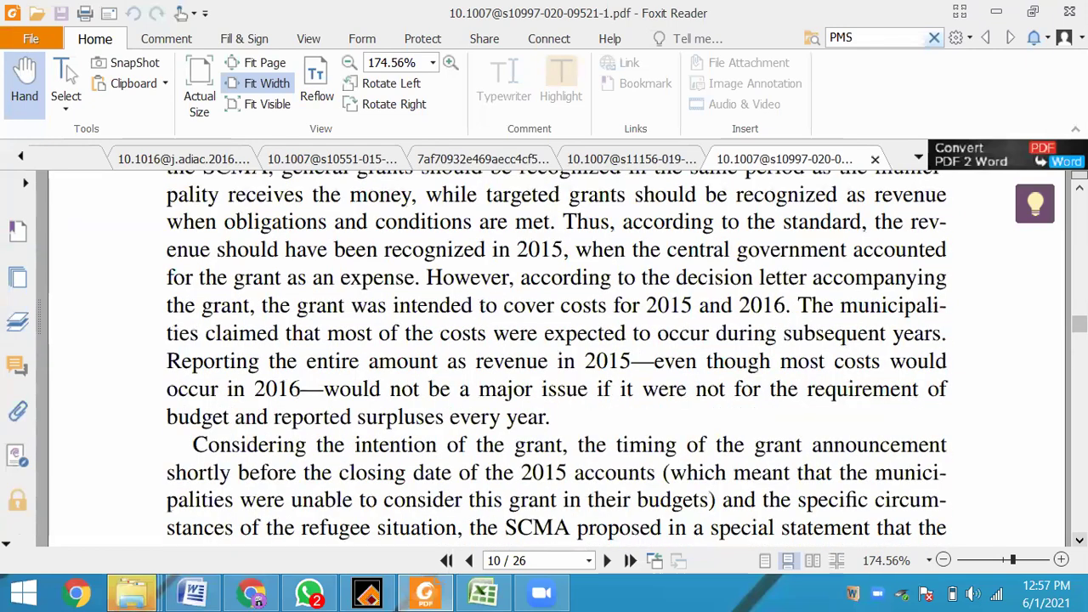
scroll(557, 357, "down", 2)
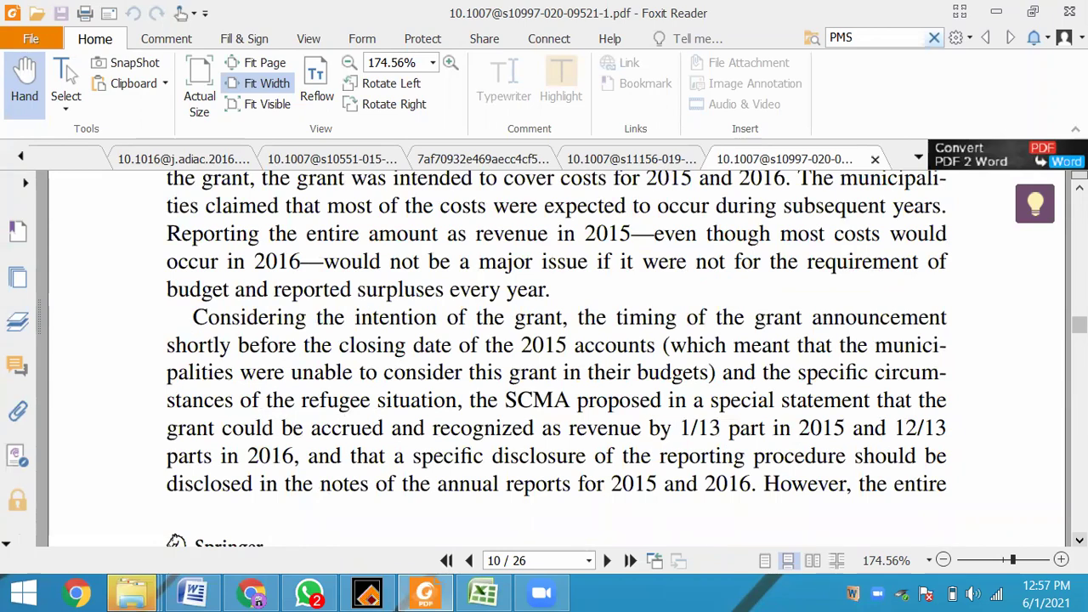
scroll(557, 357, "down", 6)
scroll(557, 357, "down", 1)
scroll(558, 357, "down", 6)
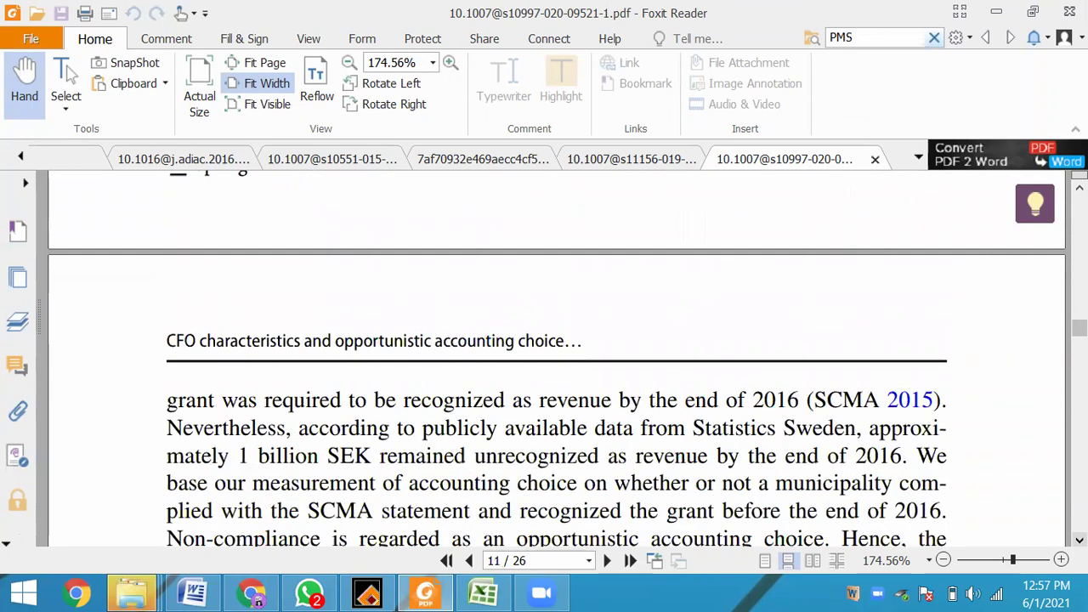
Read how revenue recognition deviation is measured and select its dummy variable definition, from "is a dummy variable" to "a value of 0".
scroll(557, 357, "down", 4)
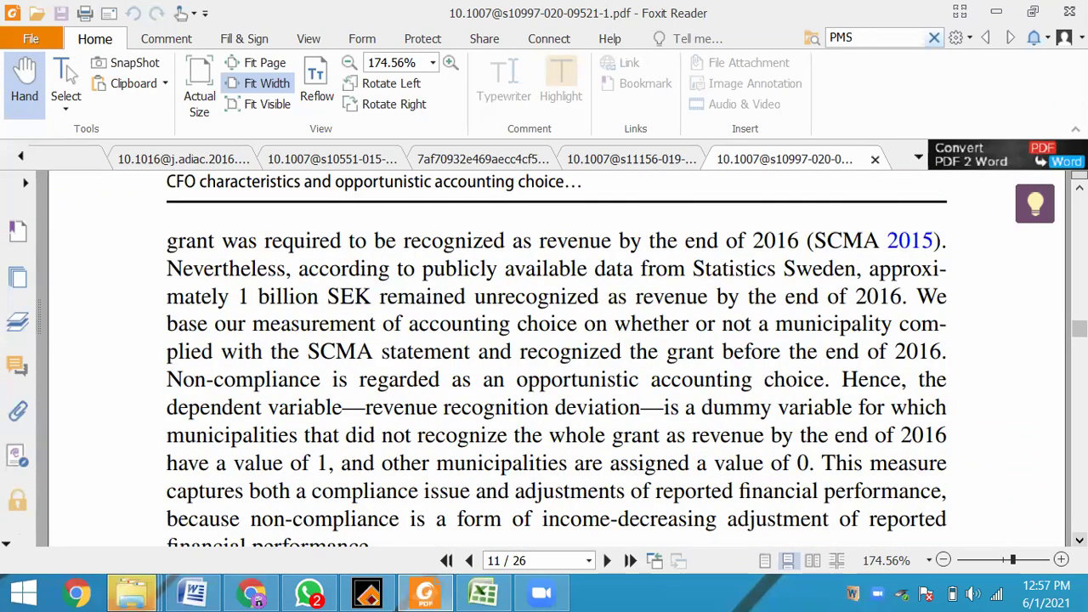
scroll(558, 357, "down", 1)
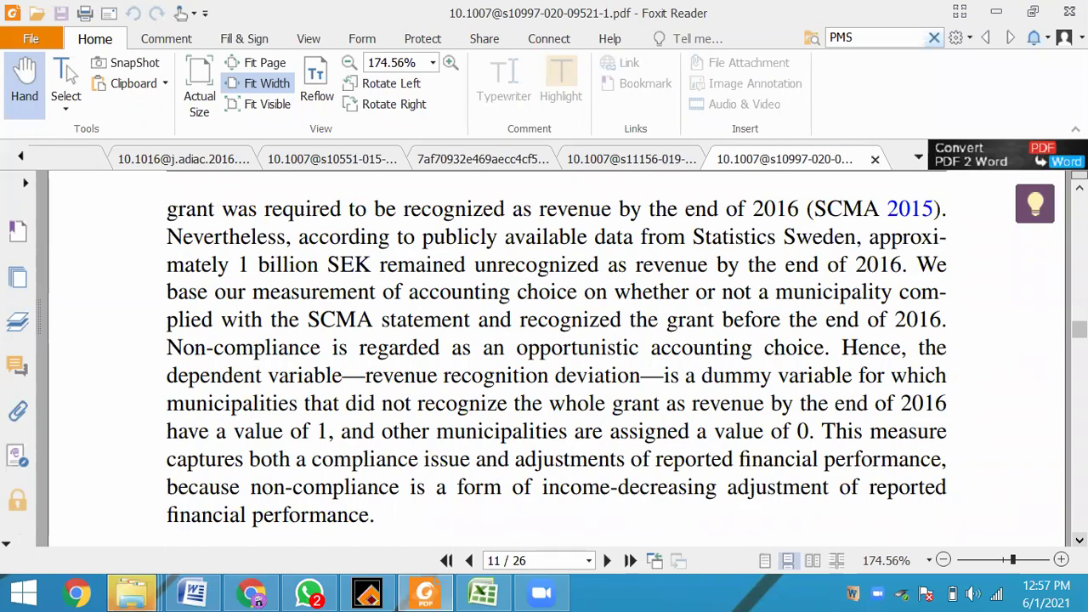
scroll(557, 348, "down", 1)
scroll(556, 349, "down", 1)
scroll(556, 349, "up", 1)
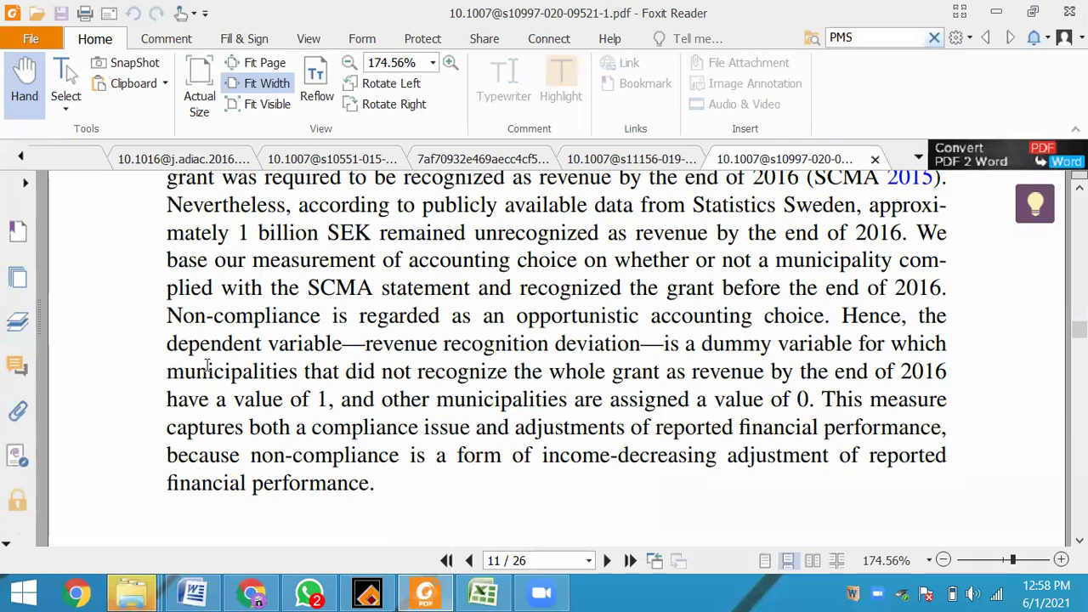
left_click_drag(365, 344, 281, 345)
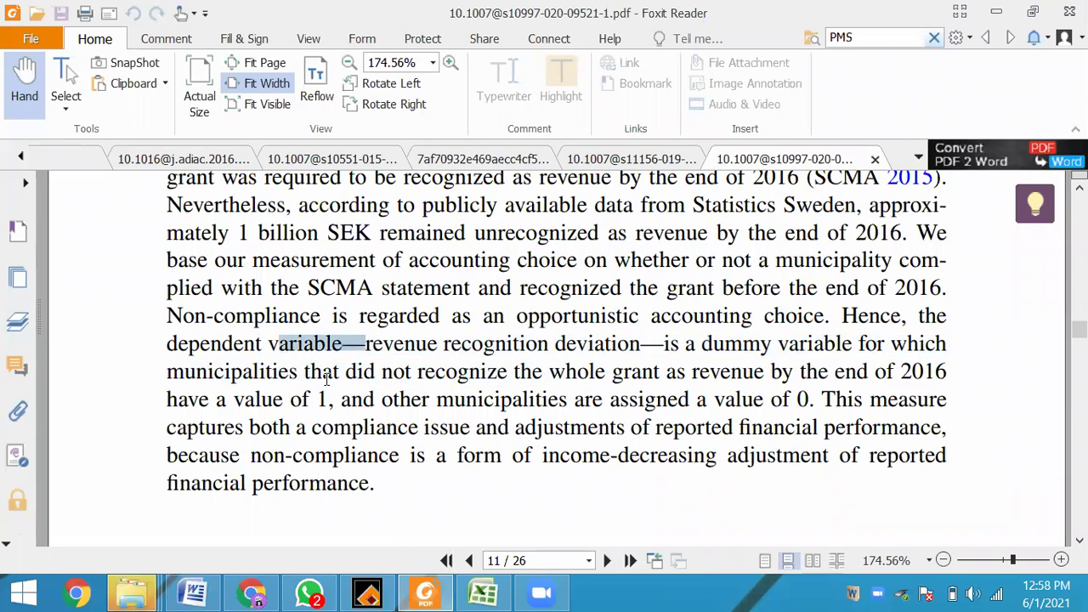
left_click(358, 378)
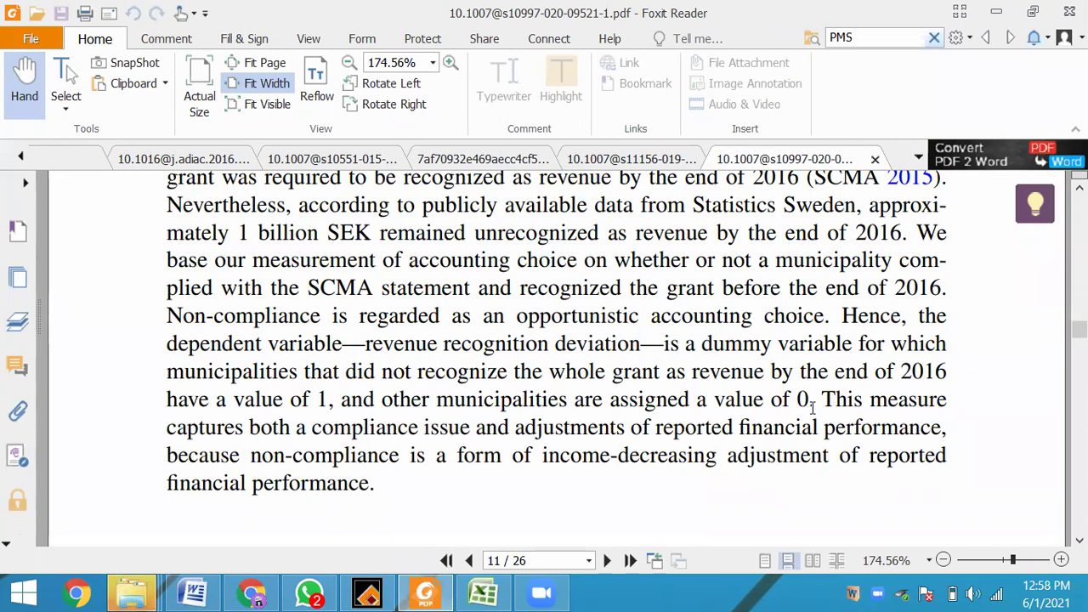
left_click_drag(809, 398, 664, 344)
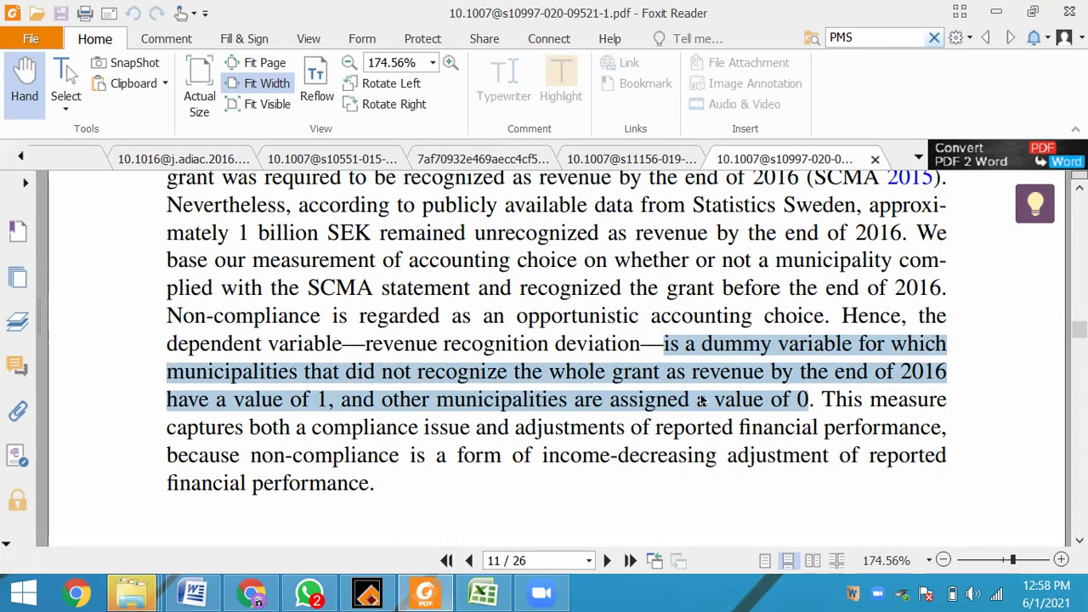
Look through section 4.3, Independent variables, and the control variables in section 4.4.
scroll(702, 397, "down", 5)
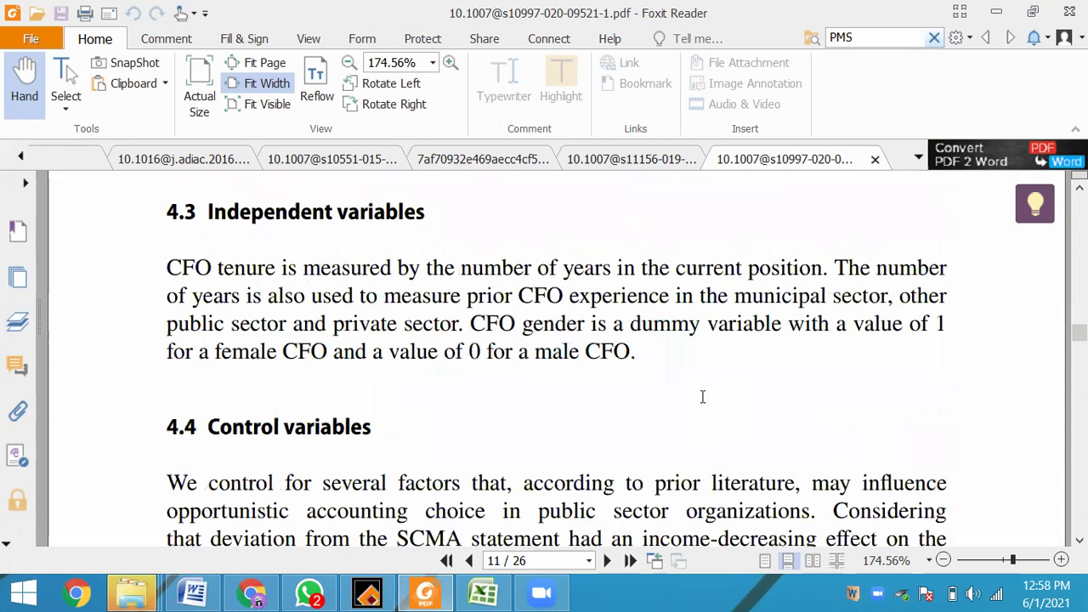
scroll(702, 397, "down", 10)
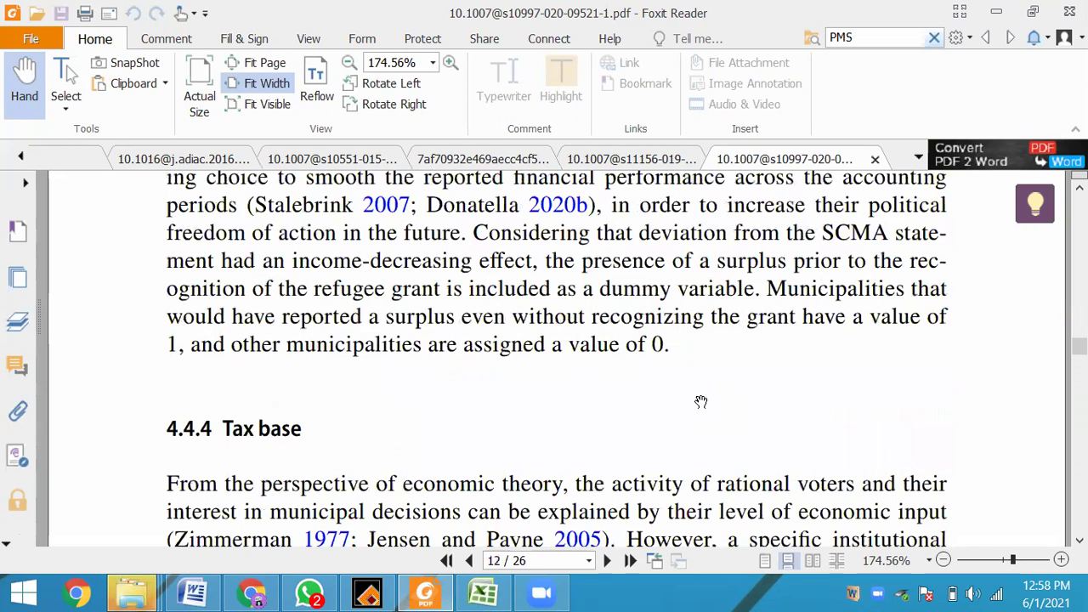
scroll(702, 397, "up", 10)
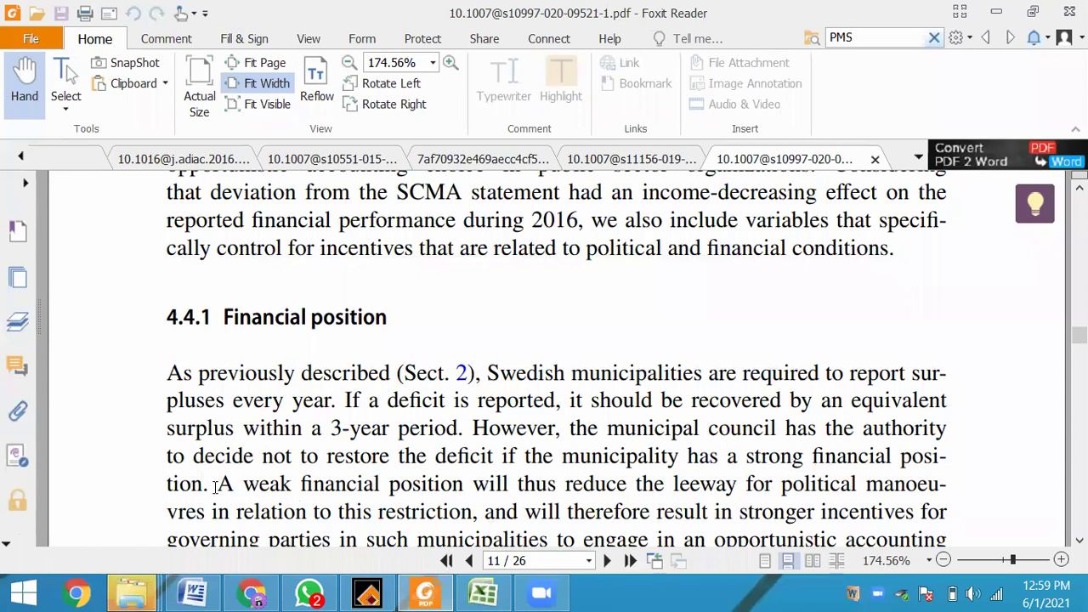
Go back to Table 3, Regression analyses, and examine the B, S.E. and Sig. values of Models 1 and 2.
scroll(215, 485, "down", 3)
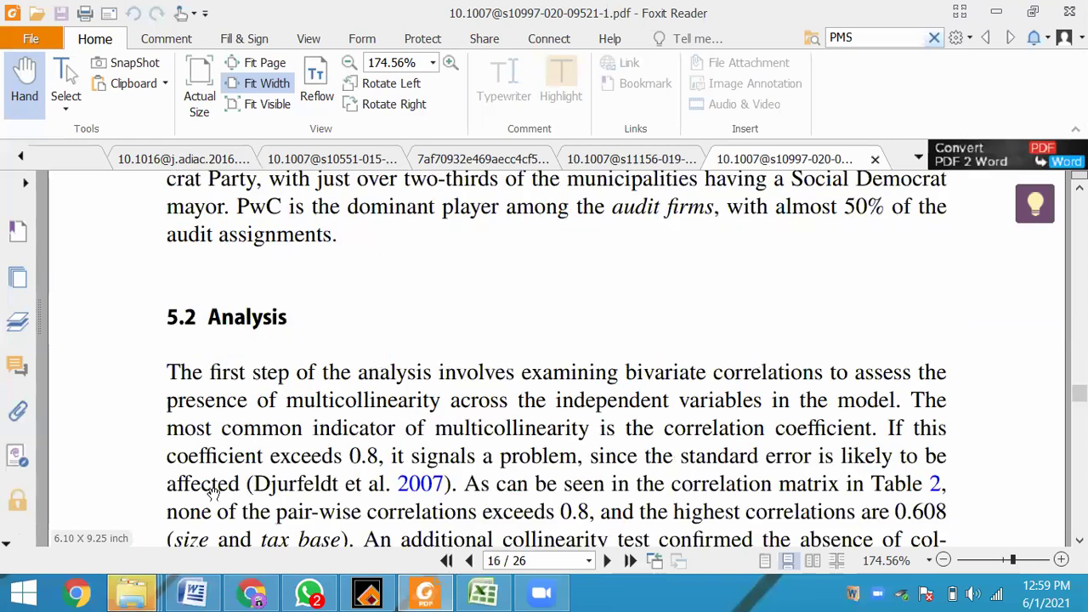
scroll(213, 494, "down", 20)
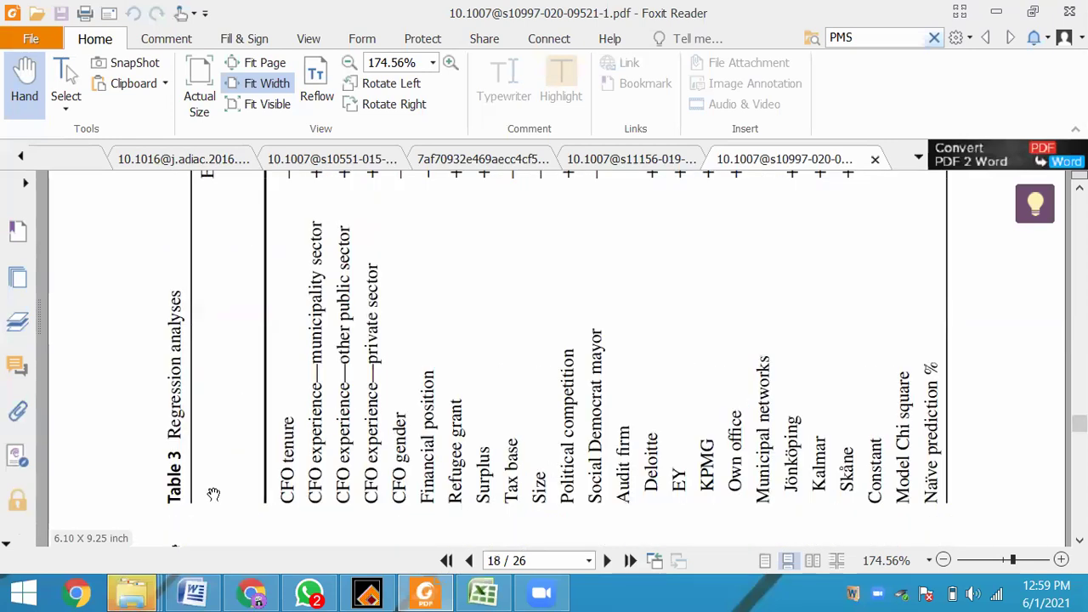
scroll(213, 494, "up", 4)
scroll(215, 487, "down", 3)
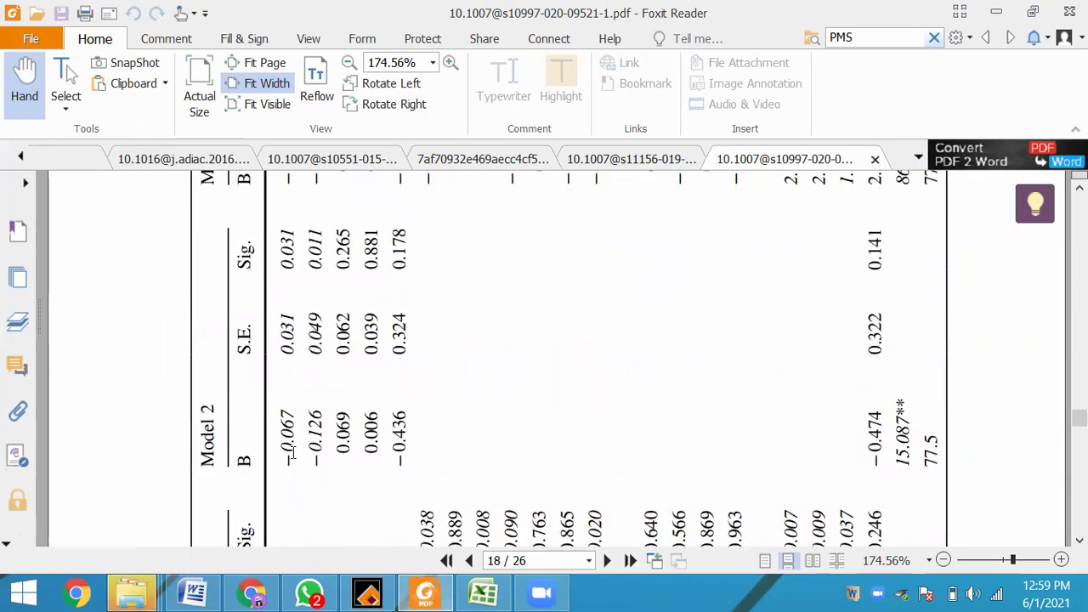
scroll(408, 454, "up", 3)
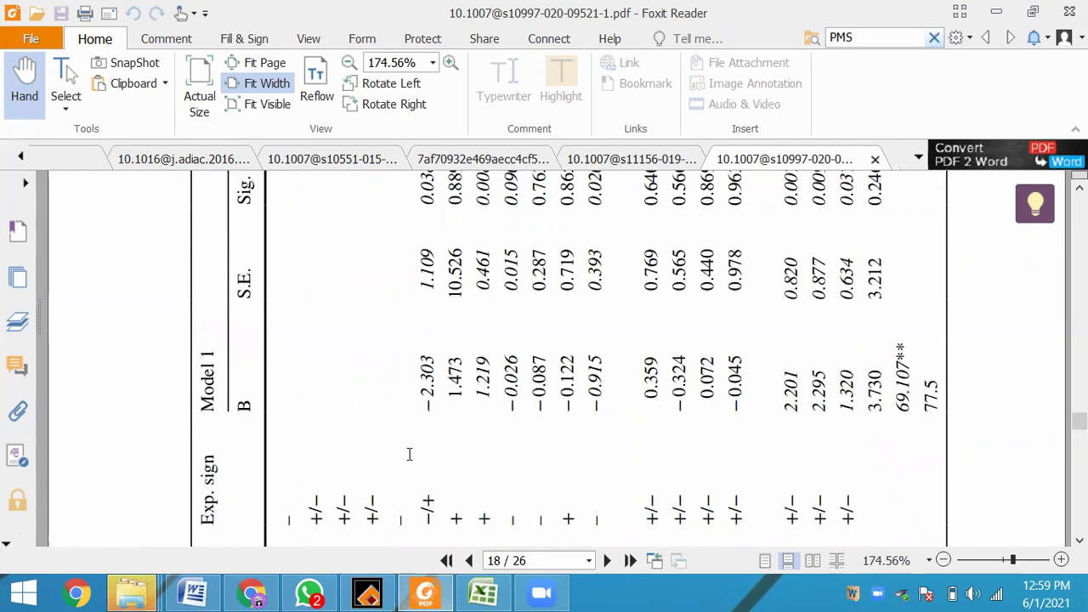
Select the CFO variable rows in Table 3, from CFO tenure to CFO gender, and examine their Model 3 B, S.E. and Sig. values.
scroll(408, 455, "up", 3)
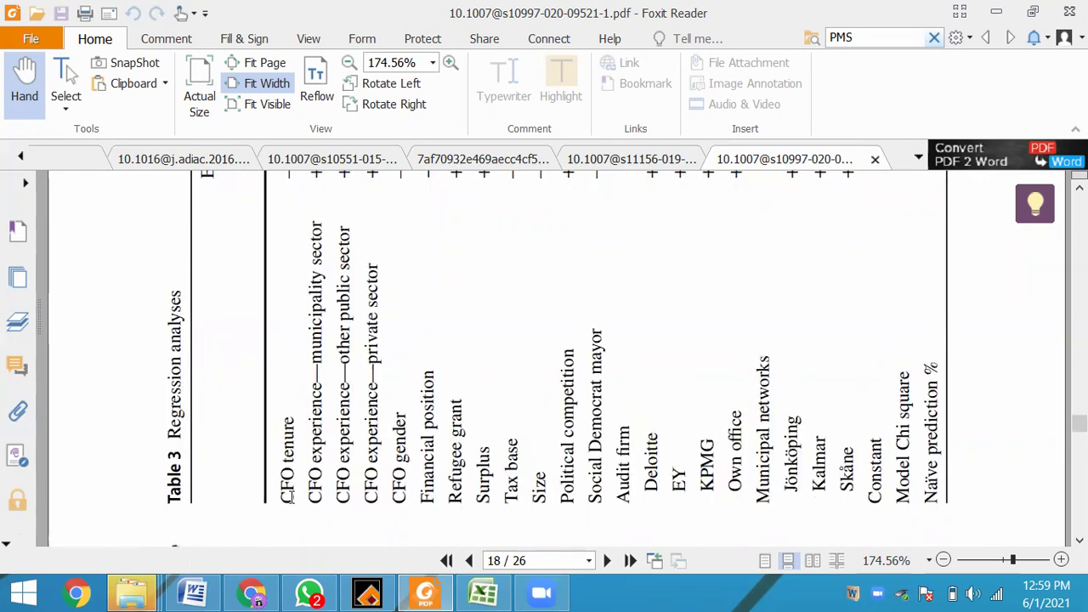
left_click_drag(405, 418, 286, 493)
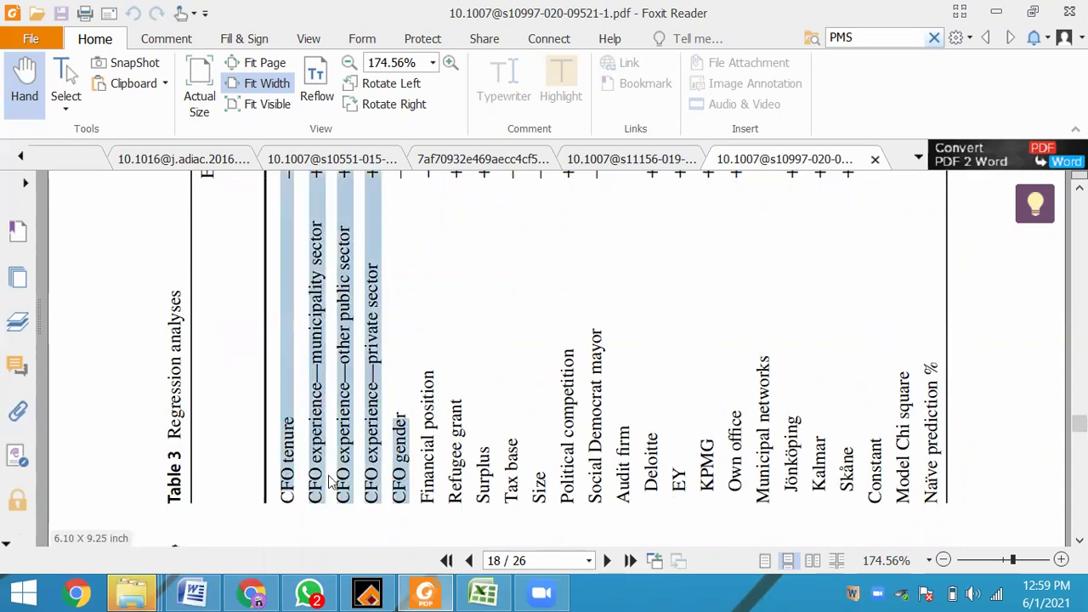
left_click(1079, 187)
scroll(1079, 188, "up", 5)
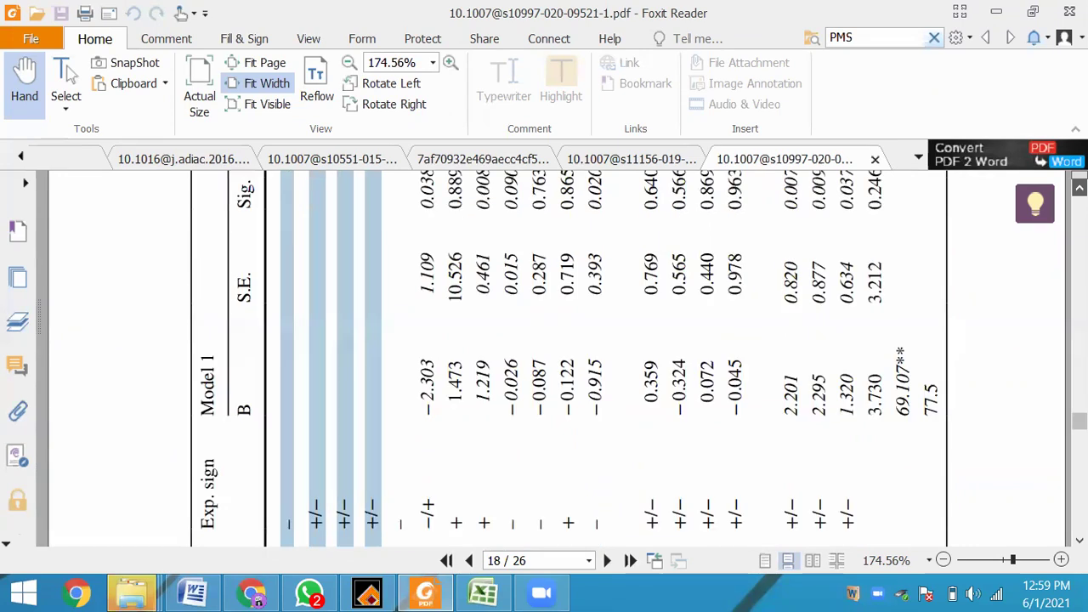
scroll(544, 357, "up", 10)
scroll(544, 357, "up", 3)
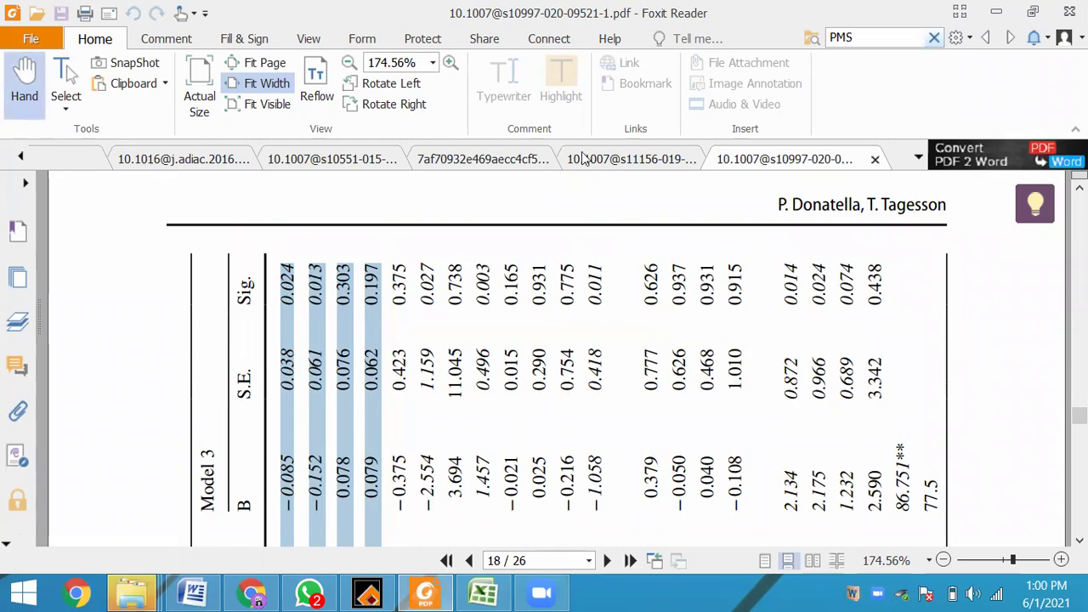
Adjust the system speaker volume to about the middle of its range and clear the text selection in the PDF.
left_click(903, 37)
left_click(997, 594)
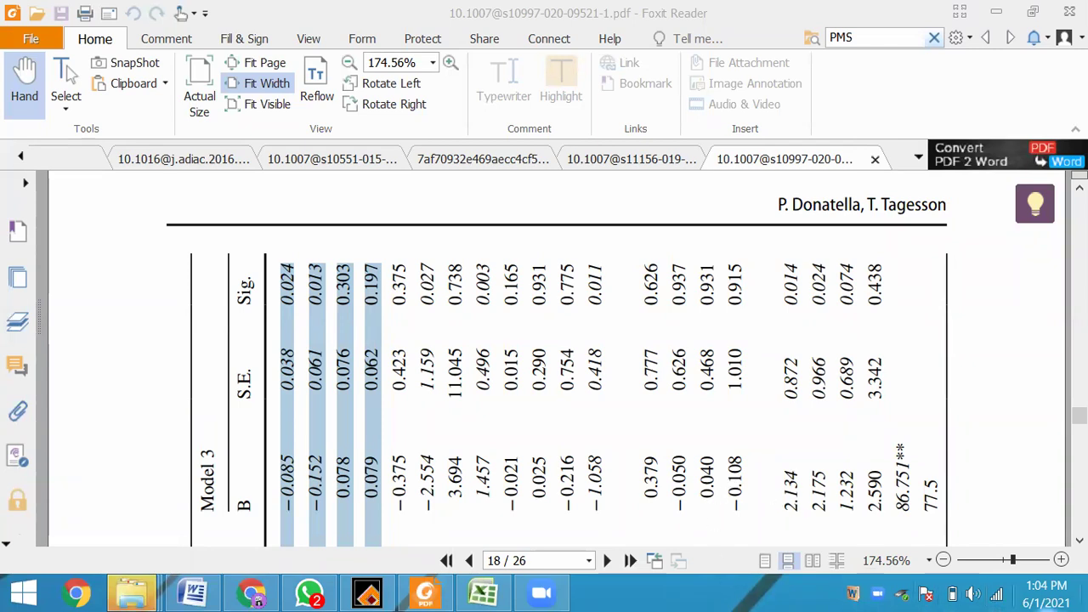
mouse_move(1087, 611)
left_click(972, 593)
left_click_drag(962, 374, 964, 382)
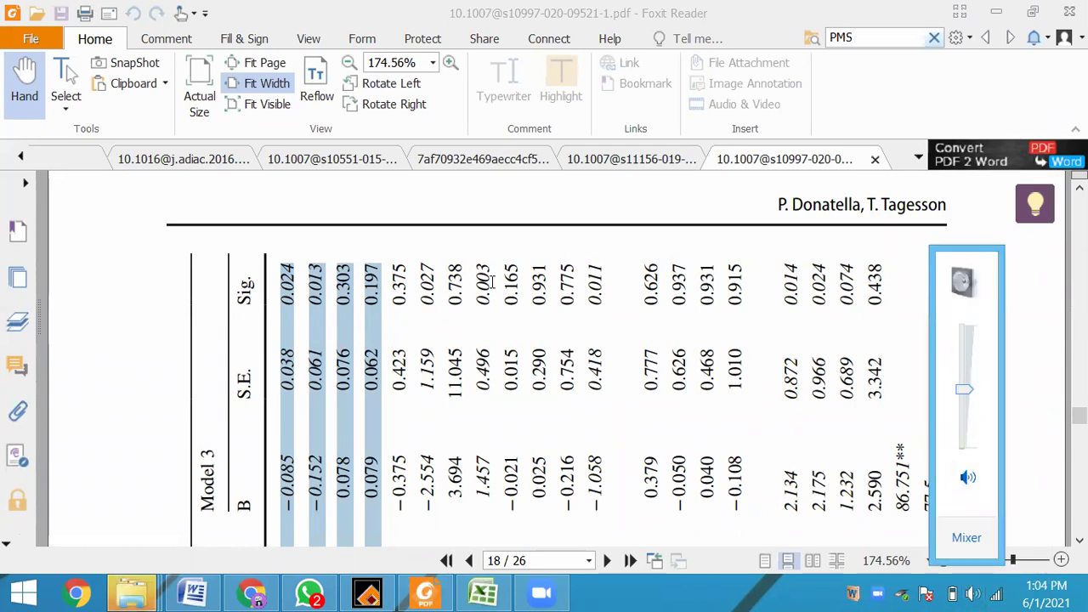
left_click(102, 225)
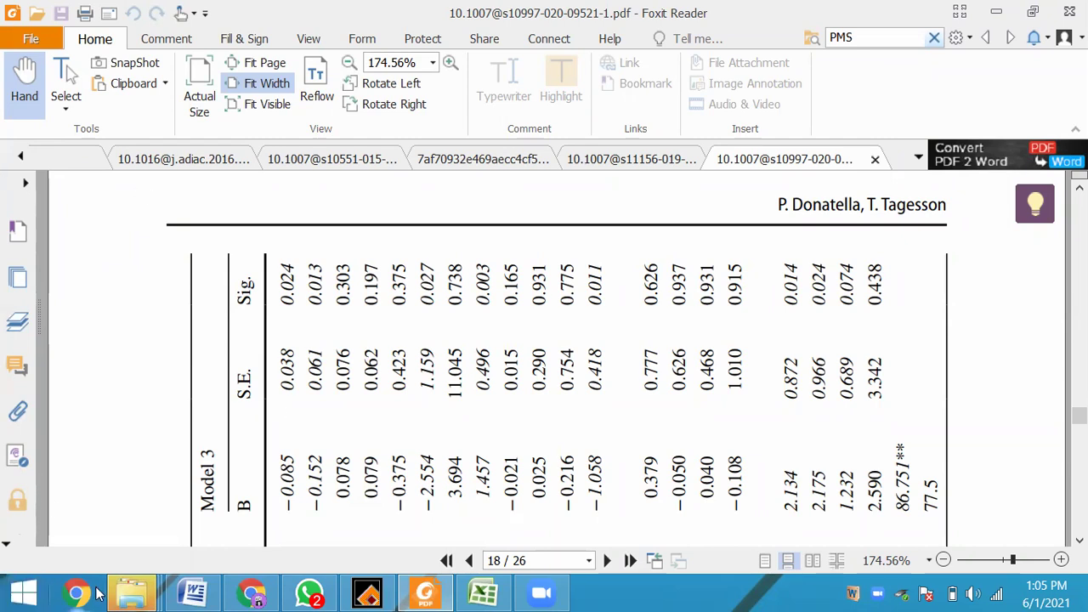
Save the meta-analysis workbook in Excel and locate its file in the Meta analysis papers folder on Local Disk (E:).
left_click(480, 592)
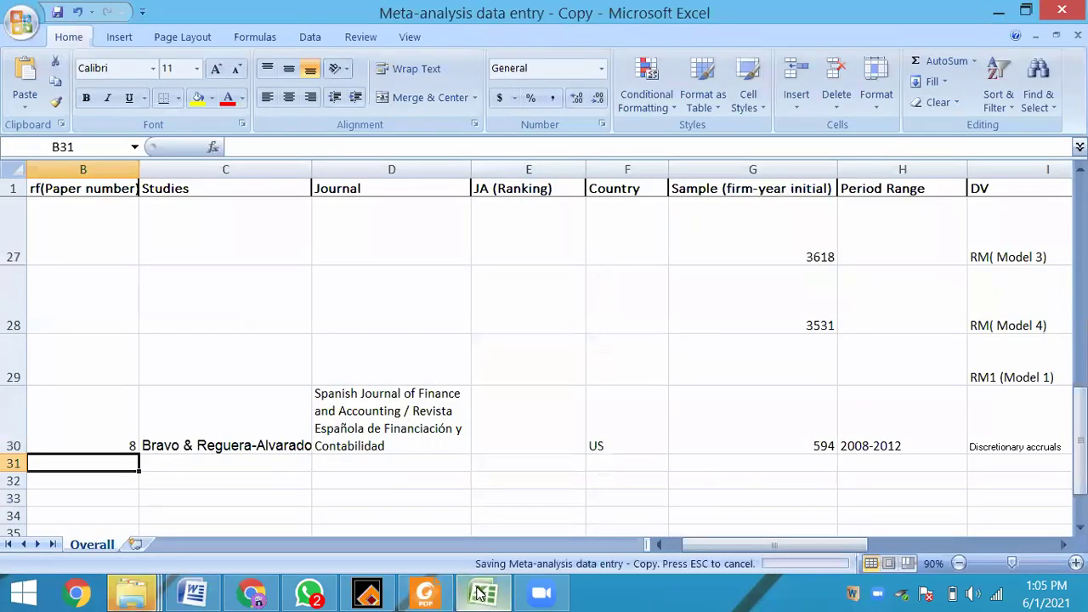
left_click(999, 13)
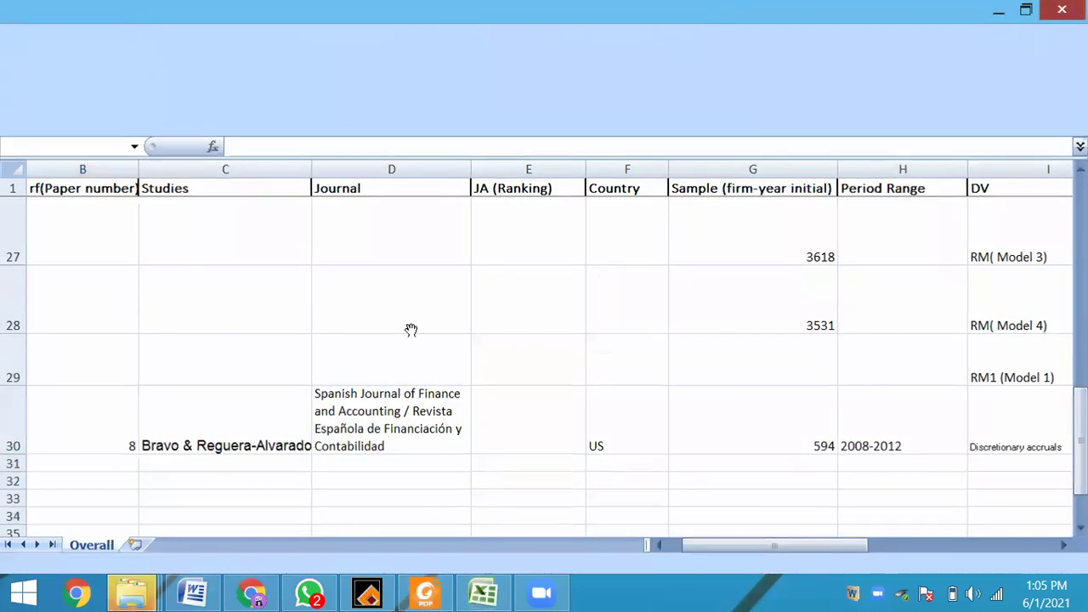
mouse_move(140, 592)
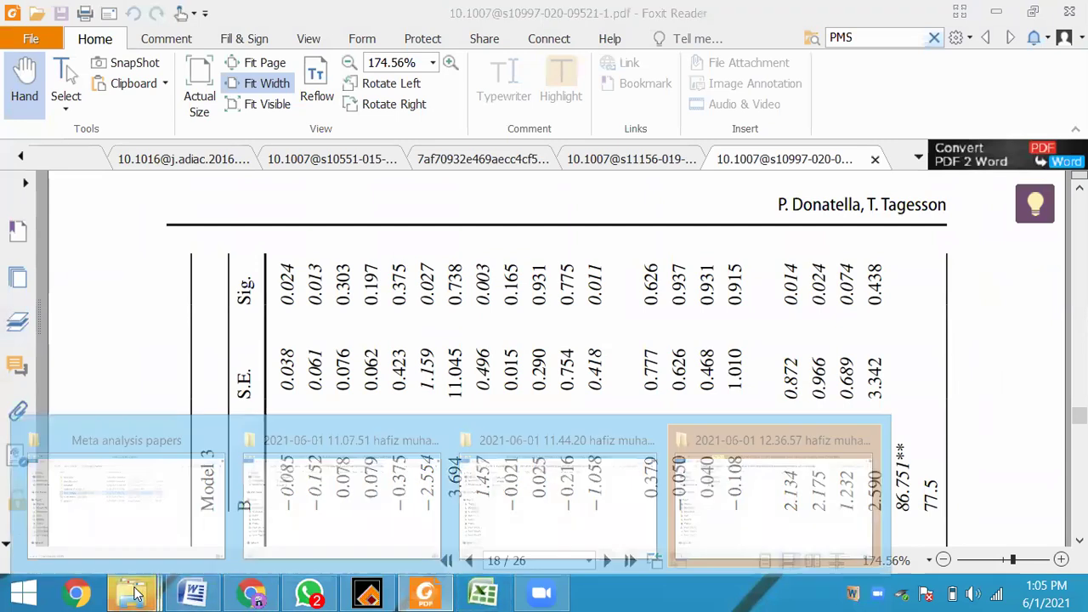
left_click(157, 488)
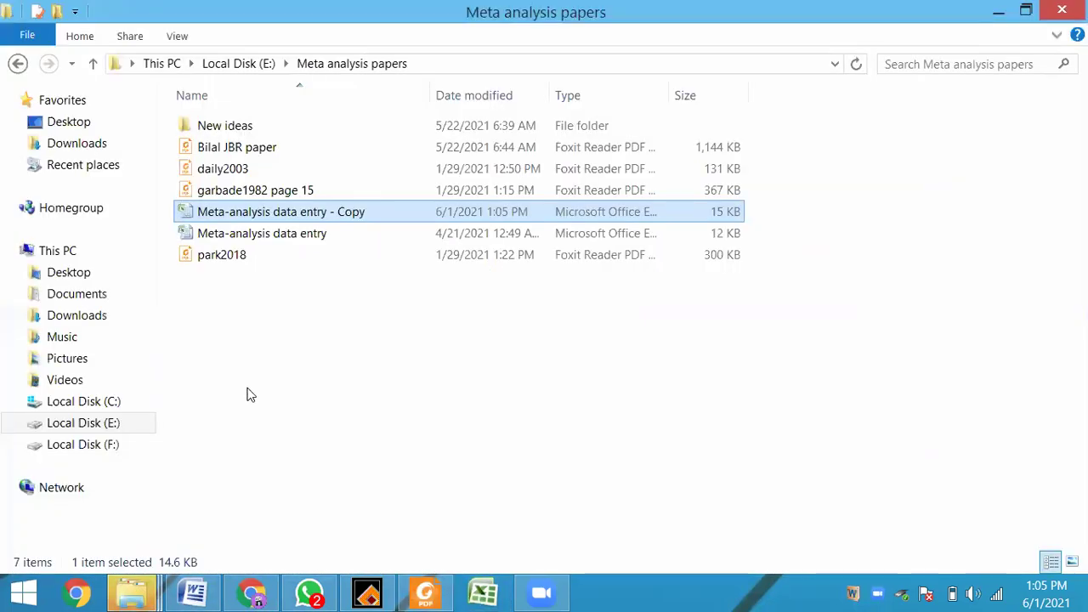
left_click(115, 428)
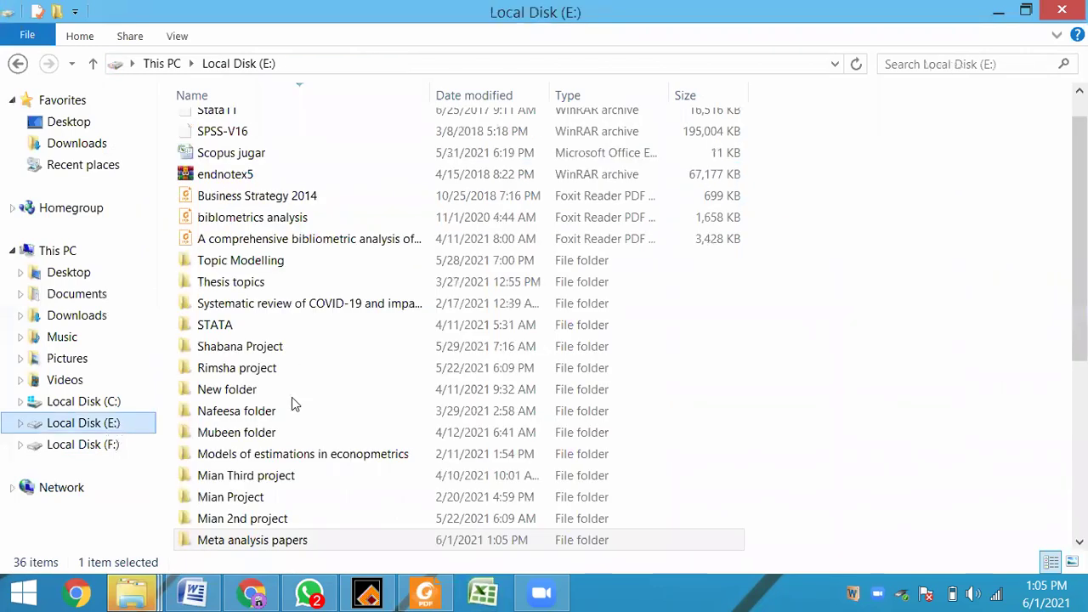
left_click(275, 485)
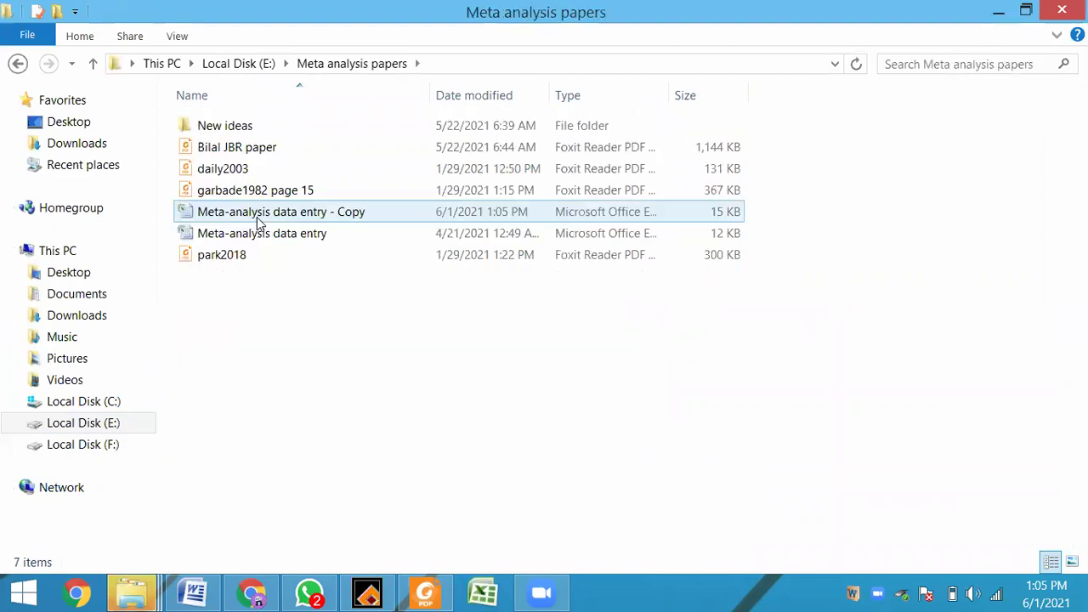
Switch to WhatsApp, search the chats for the student's name and open that student's conversation.
left_click(328, 592)
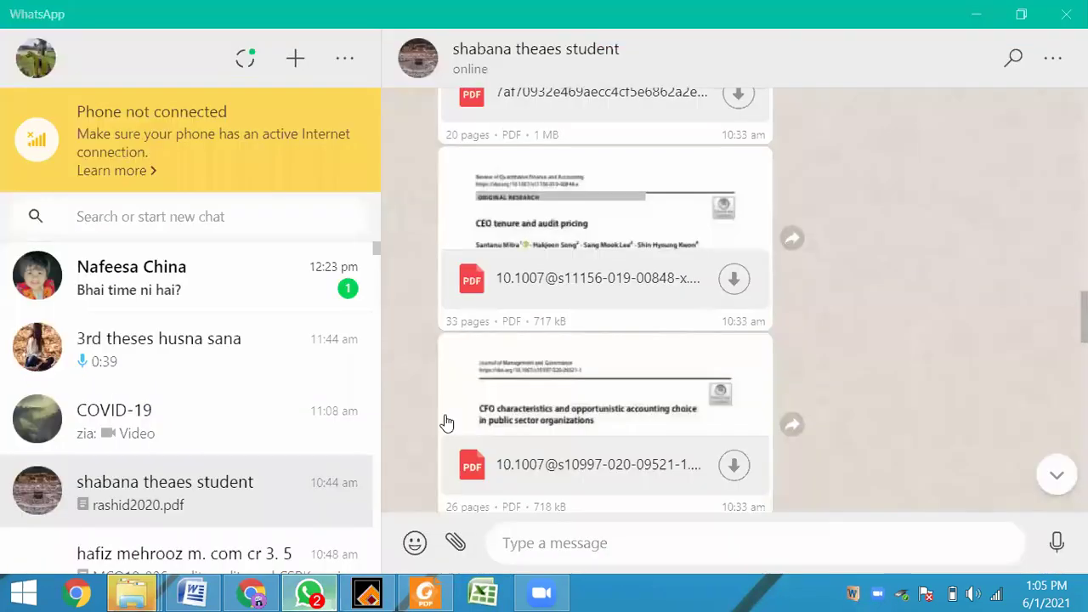
left_click(153, 219)
type("mehr")
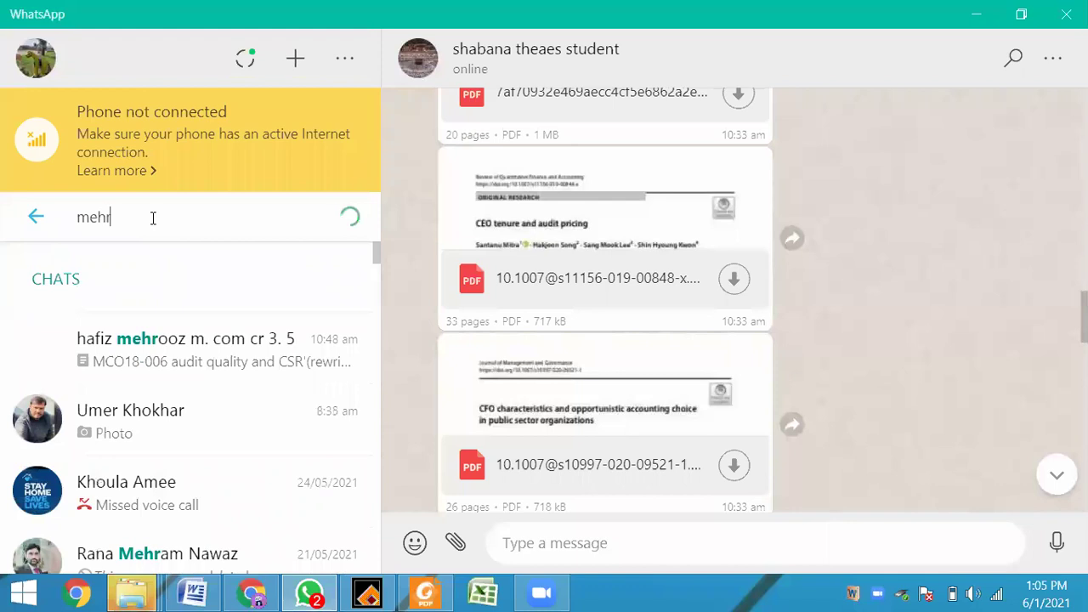
left_click(195, 344)
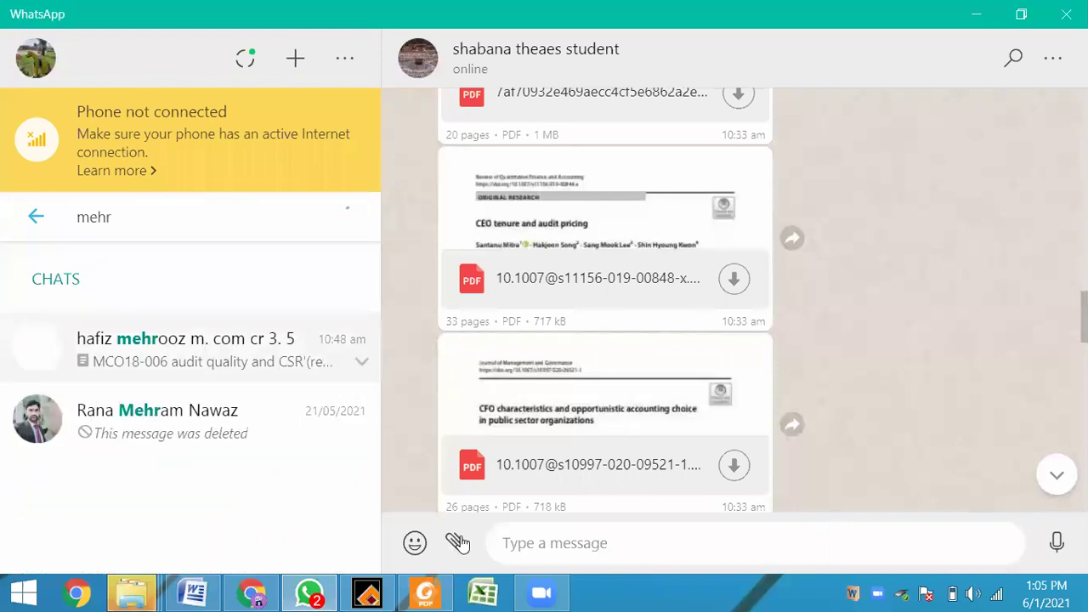
Attach "Meta-analysis data entry - Copy" from the Meta analysis papers folder on Local Disk (E:) and send it in the open chat.
left_click(453, 355)
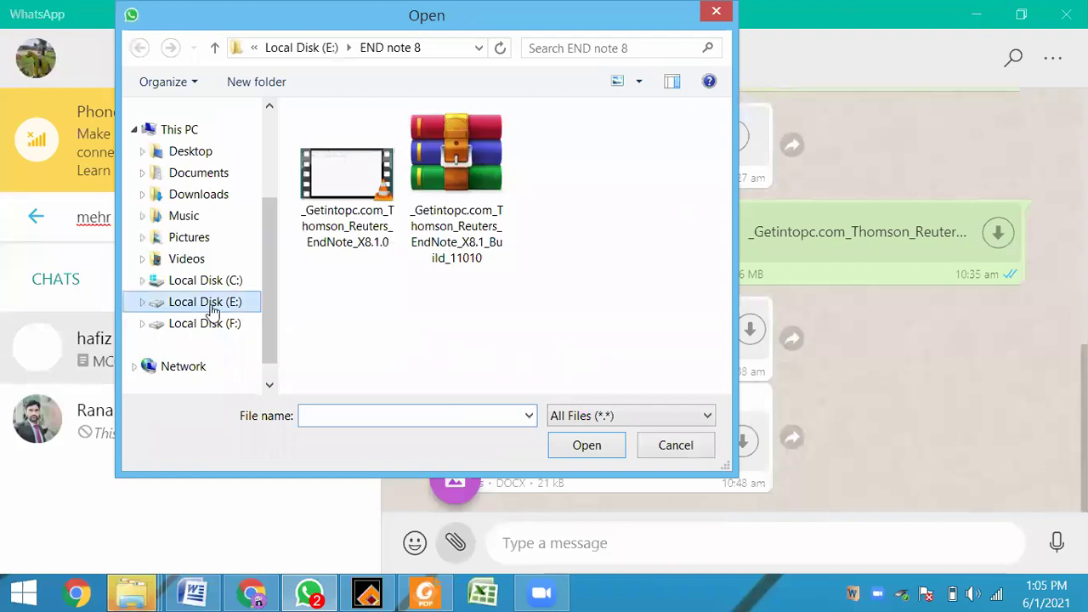
left_click(213, 311)
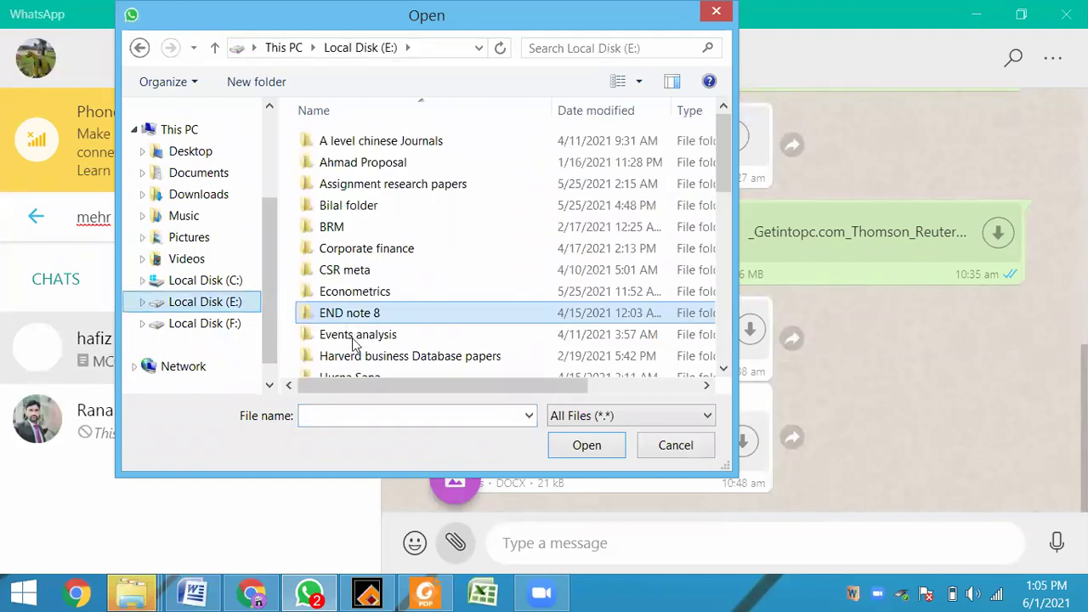
left_click(356, 337)
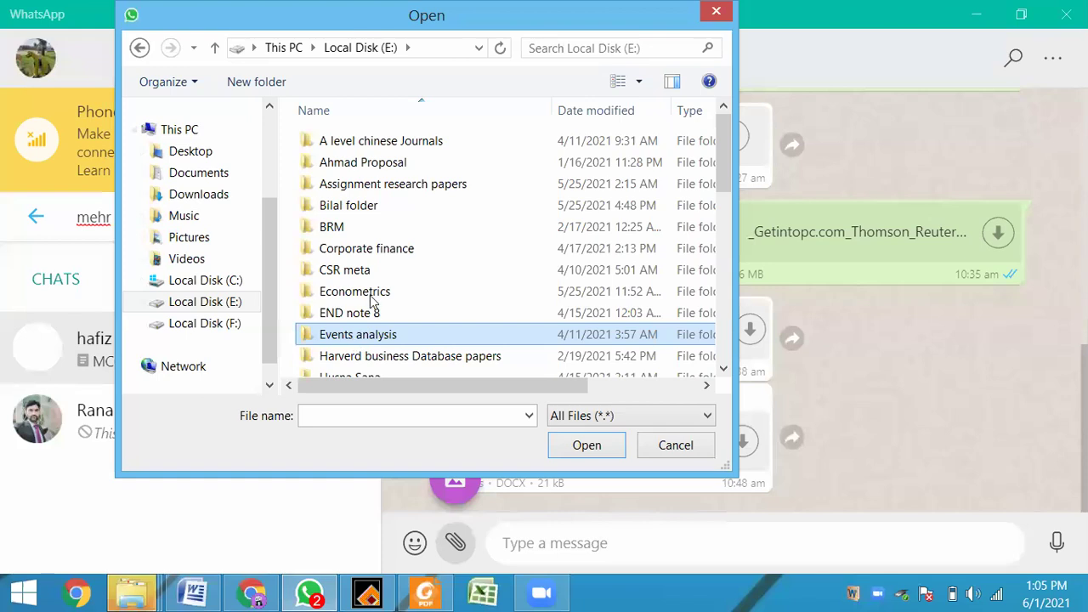
key("Return")
key("BackSpace")
left_click(376, 357)
key("m")
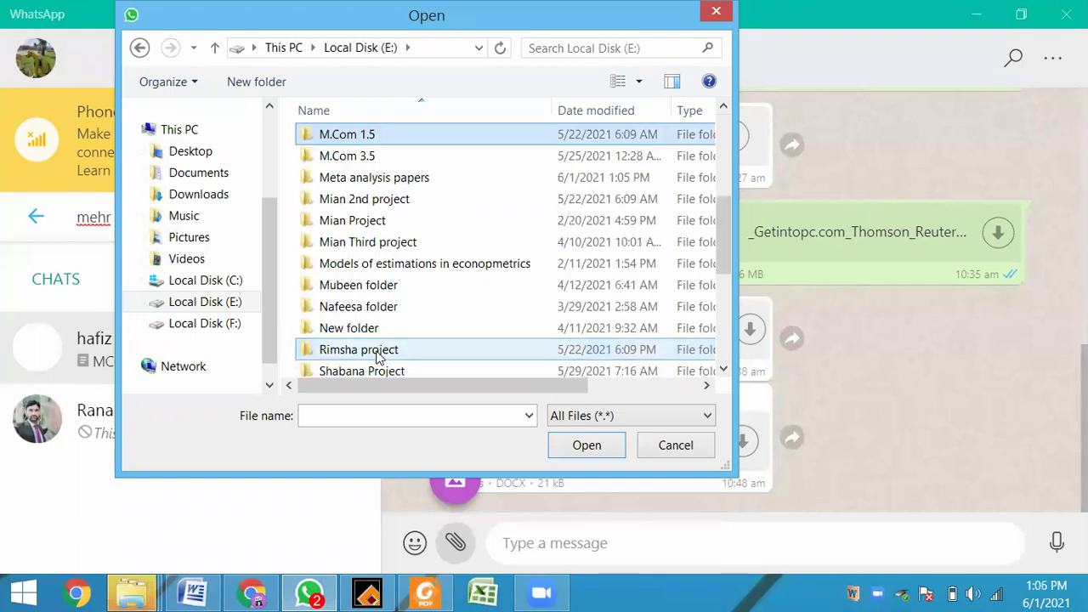
key("m")
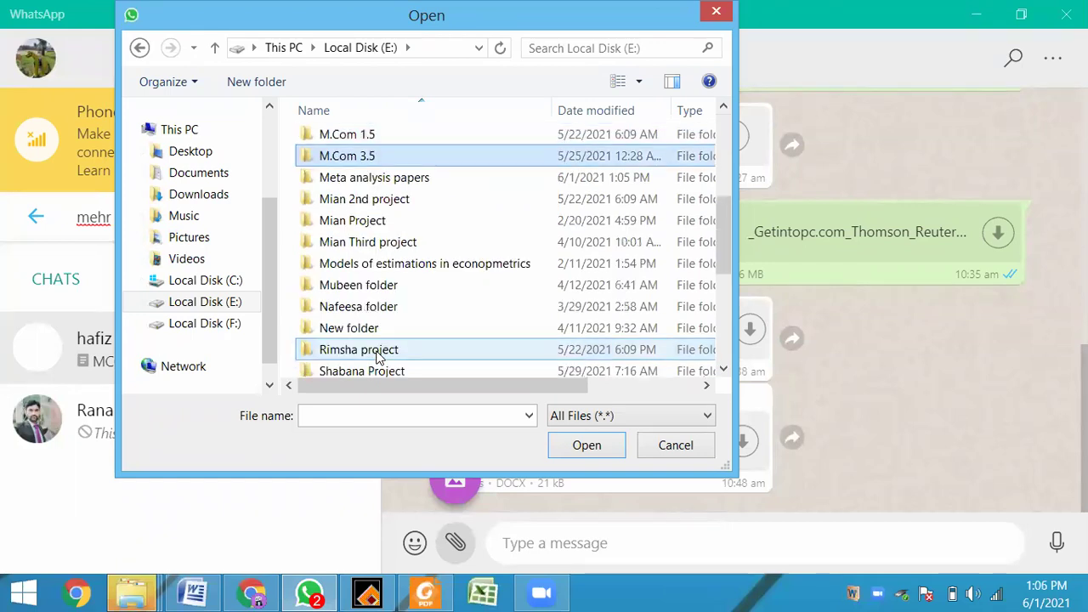
key("m")
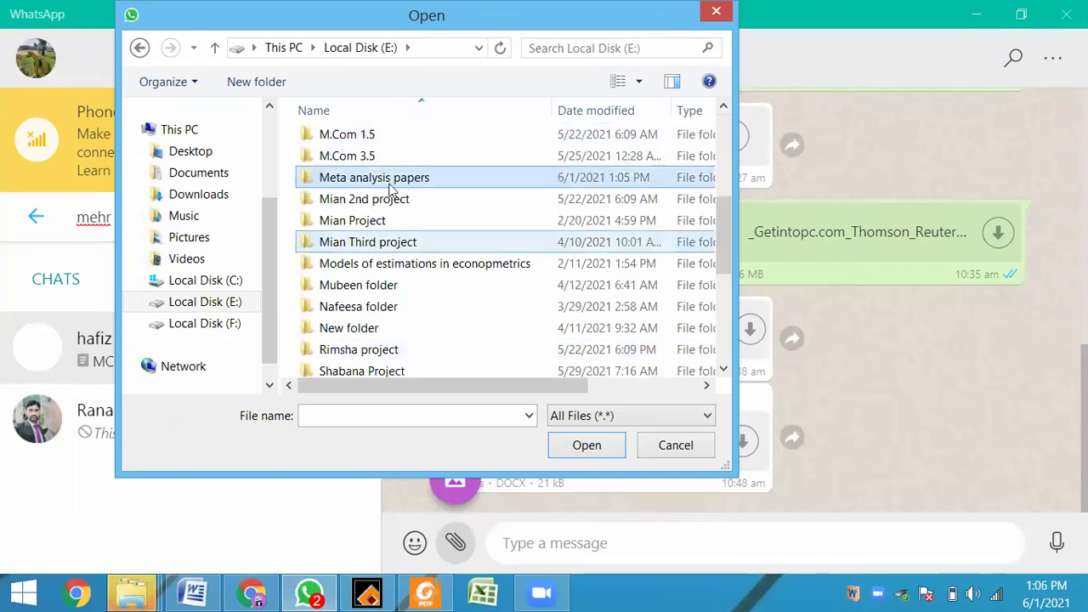
key("Return")
double_click(374, 227)
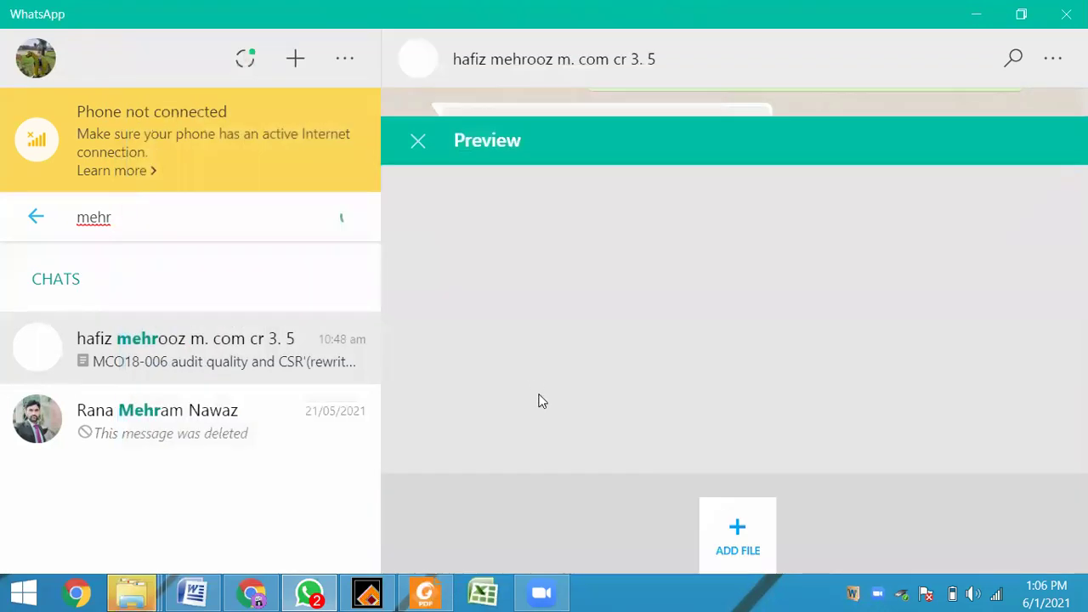
left_click(1004, 458)
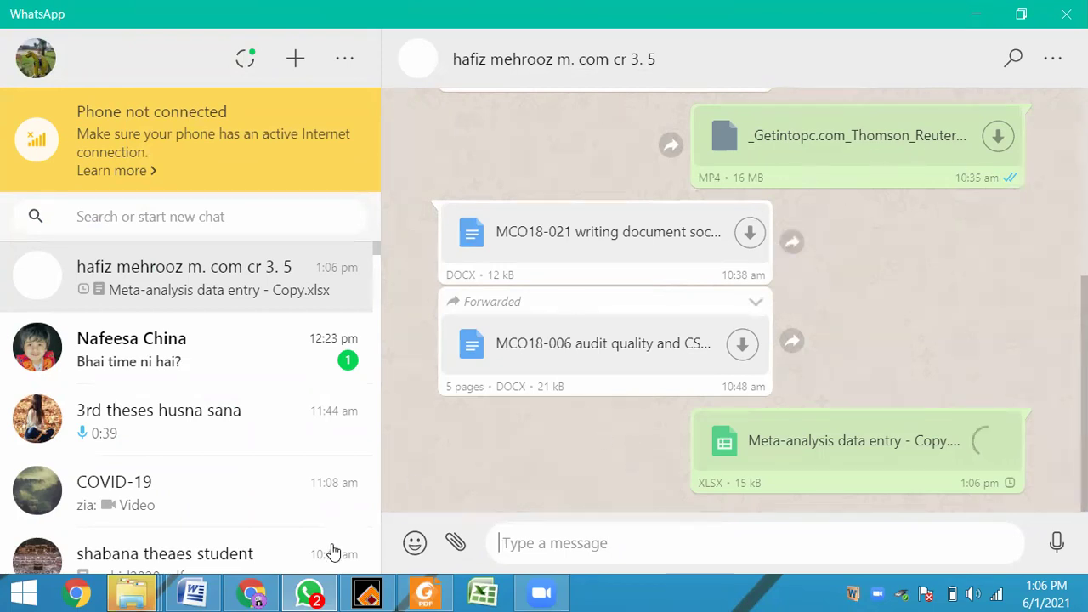
Minimize the open Foxit Reader, WhatsApp and File Explorer windows to return to the desktop.
left_click(425, 592)
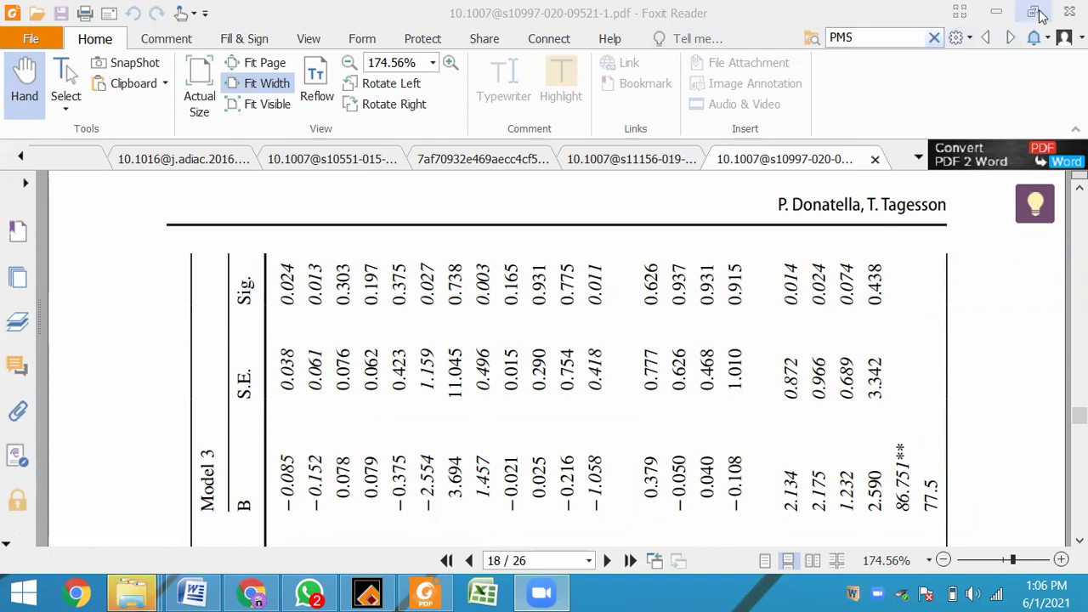
left_click(996, 11)
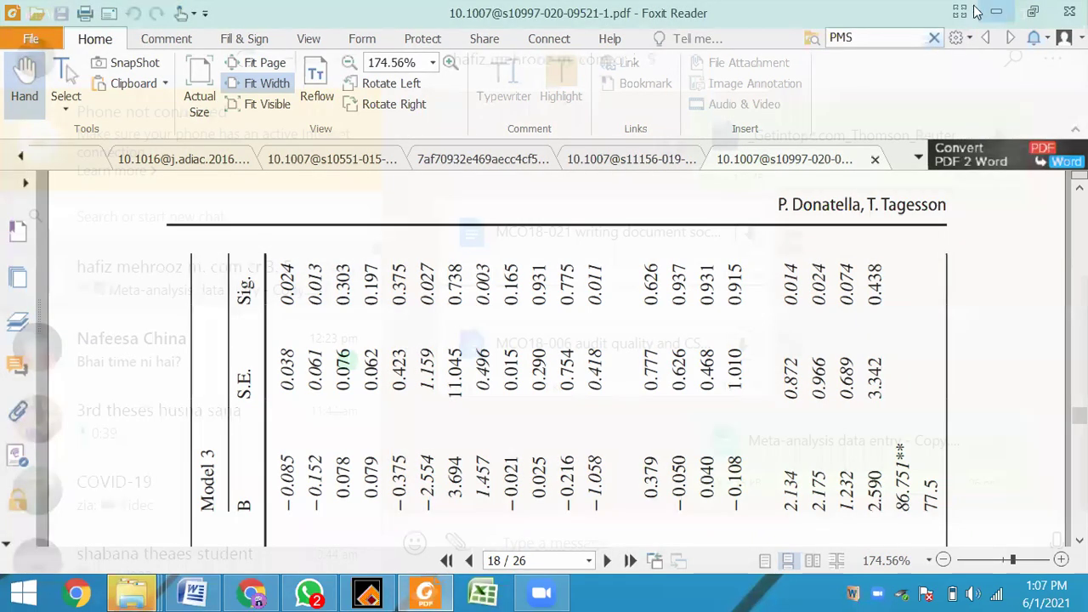
left_click(996, 11)
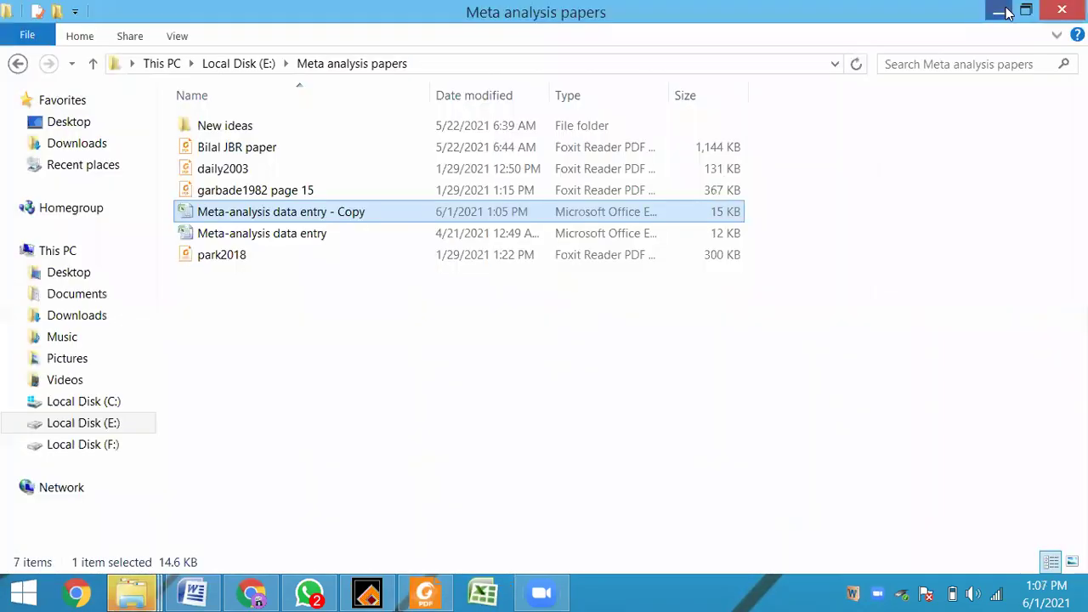
left_click(1000, 11)
left_click(1004, 12)
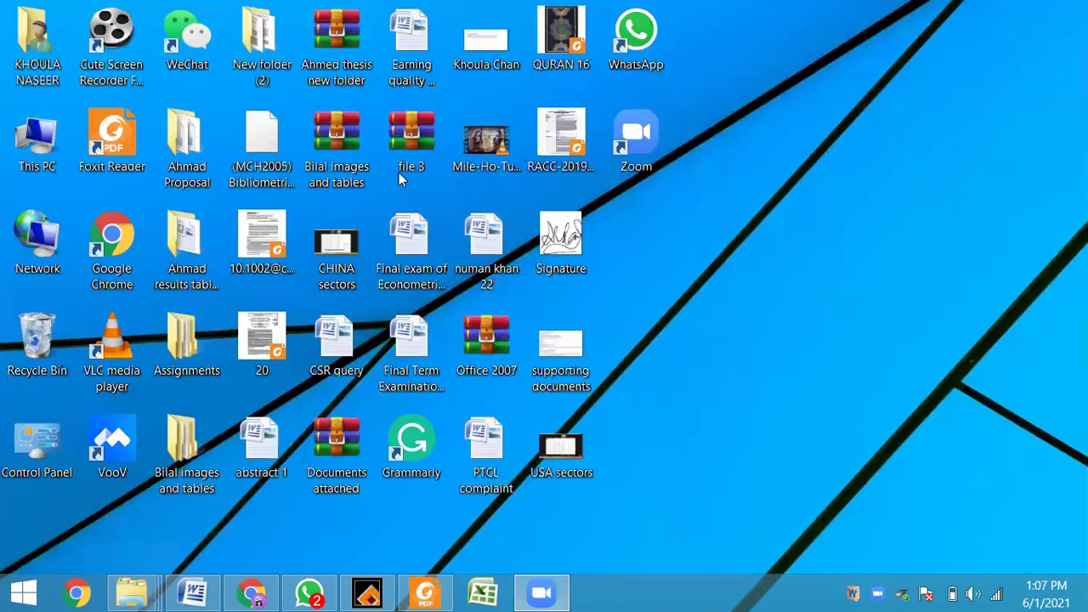
left_click_drag(124, 144, 799, 81)
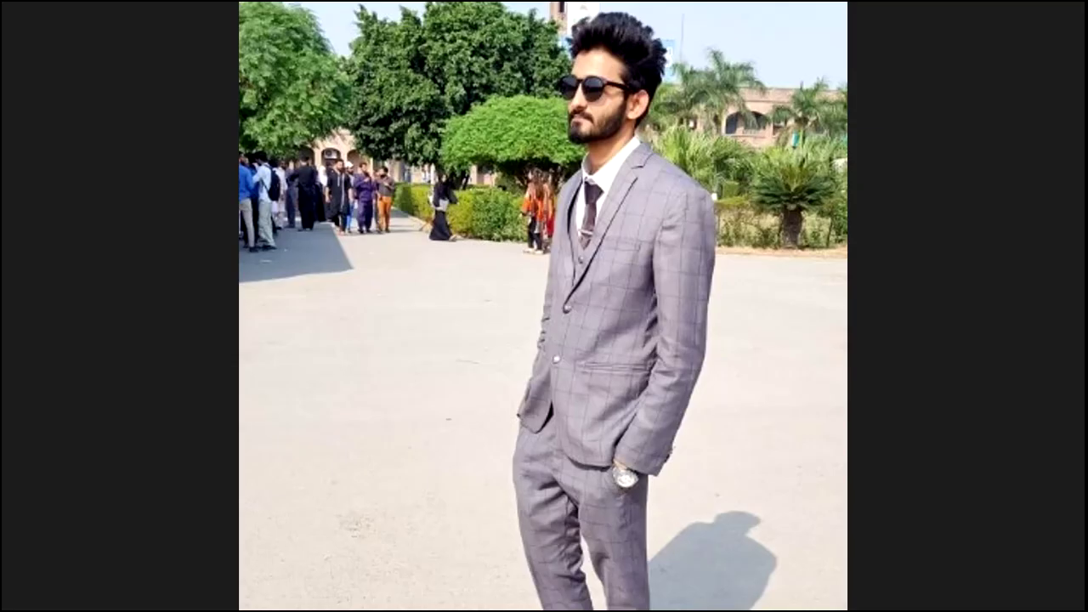
mouse_move(770, 320)
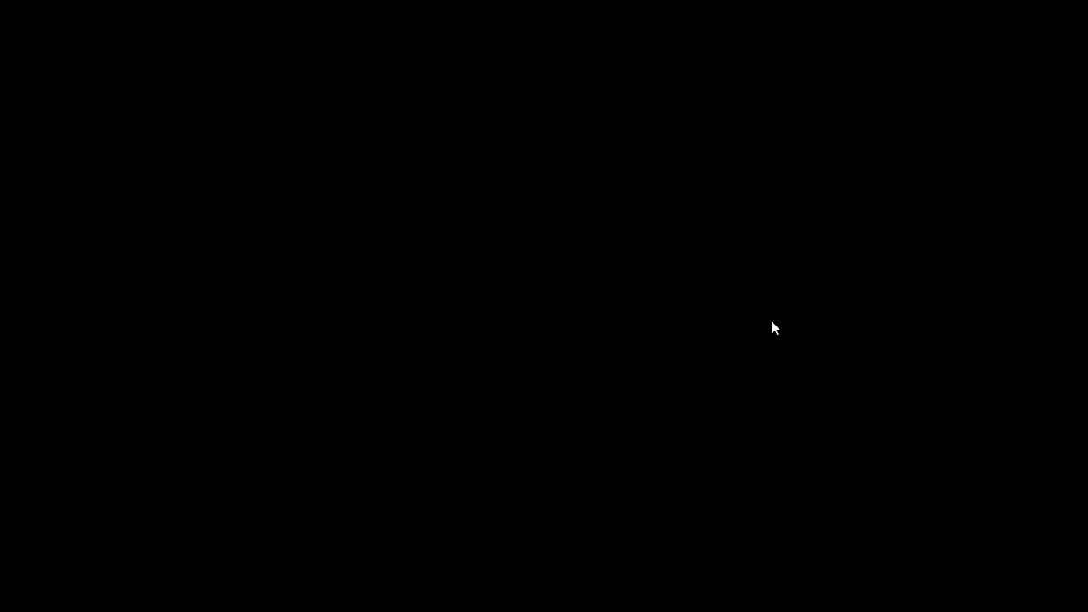